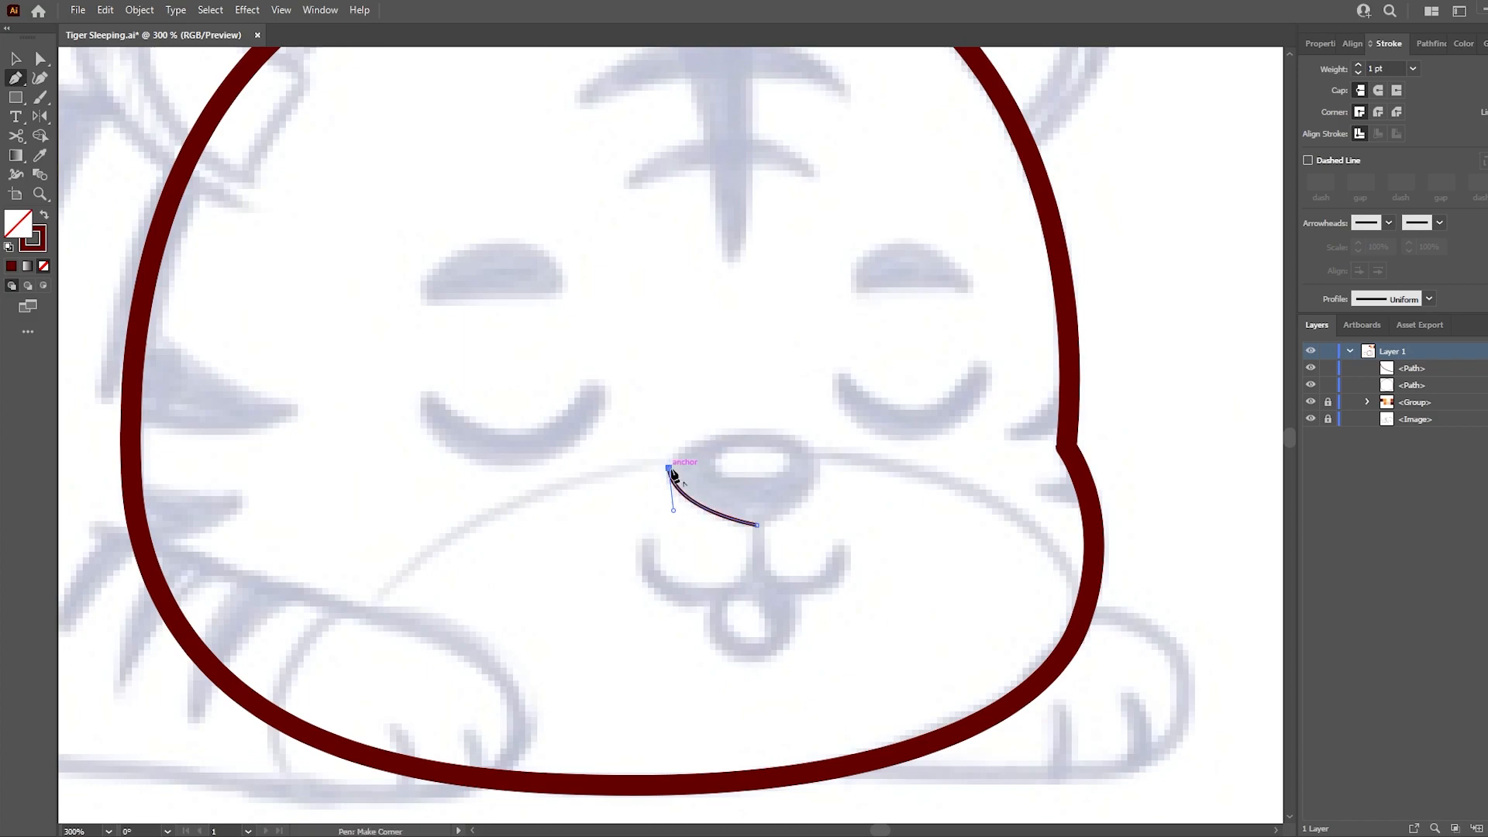
- Trace the tiger's nose as a closed curved path over the sketch and fill it with the outline's dark red
{"action": "left_click", "coordinate": [827, 472]}
{"action": "left_click_drag", "start_coordinate": [757, 525], "coordinate": [698, 538]}
{"action": "key", "text": "a"}
{"action": "left_click", "coordinate": [617, 396]}
{"action": "left_click_drag", "start_coordinate": [827, 471], "coordinate": [824, 468]}
{"action": "left_click", "coordinate": [864, 535]}
{"action": "left_click_drag", "start_coordinate": [869, 390], "coordinate": [617, 560]}
{"action": "left_click", "coordinate": [44, 215]}
{"action": "left_click", "coordinate": [894, 394]}
- Sample the head outline's stroke style and trace the mouth line from the nose down around the left curve
{"action": "key", "text": "i"}
{"action": "left_click", "coordinate": [1077, 382]}
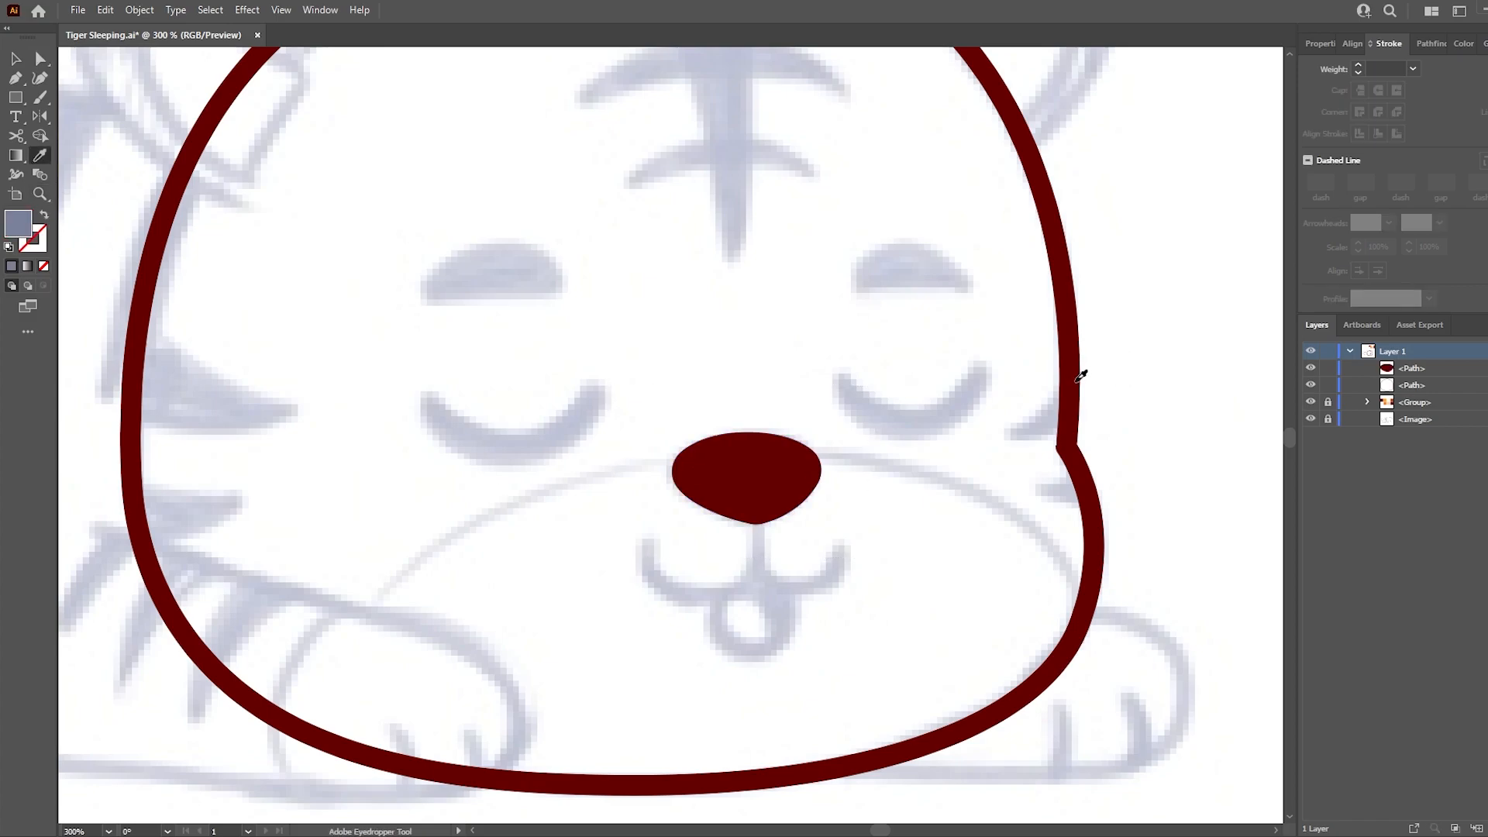
{"action": "left_click", "coordinate": [1075, 381]}
{"action": "key", "text": "p"}
{"action": "left_click", "coordinate": [758, 505]}
{"action": "left_click_drag", "start_coordinate": [707, 593], "coordinate": [643, 592]}
{"action": "left_click", "coordinate": [645, 546]}
{"action": "key", "text": "a"}
{"action": "left_click", "coordinate": [707, 594]}
{"action": "left_click", "coordinate": [742, 613]}
- Trace the right curve of the mouth from the centre line up to the sketched right corner
{"action": "key", "text": "p"}
{"action": "left_click_drag", "start_coordinate": [841, 587], "coordinate": [841, 586]}
{"action": "left_click", "coordinate": [847, 548]}
{"action": "key", "text": "a"}
{"action": "left_click", "coordinate": [822, 612]}
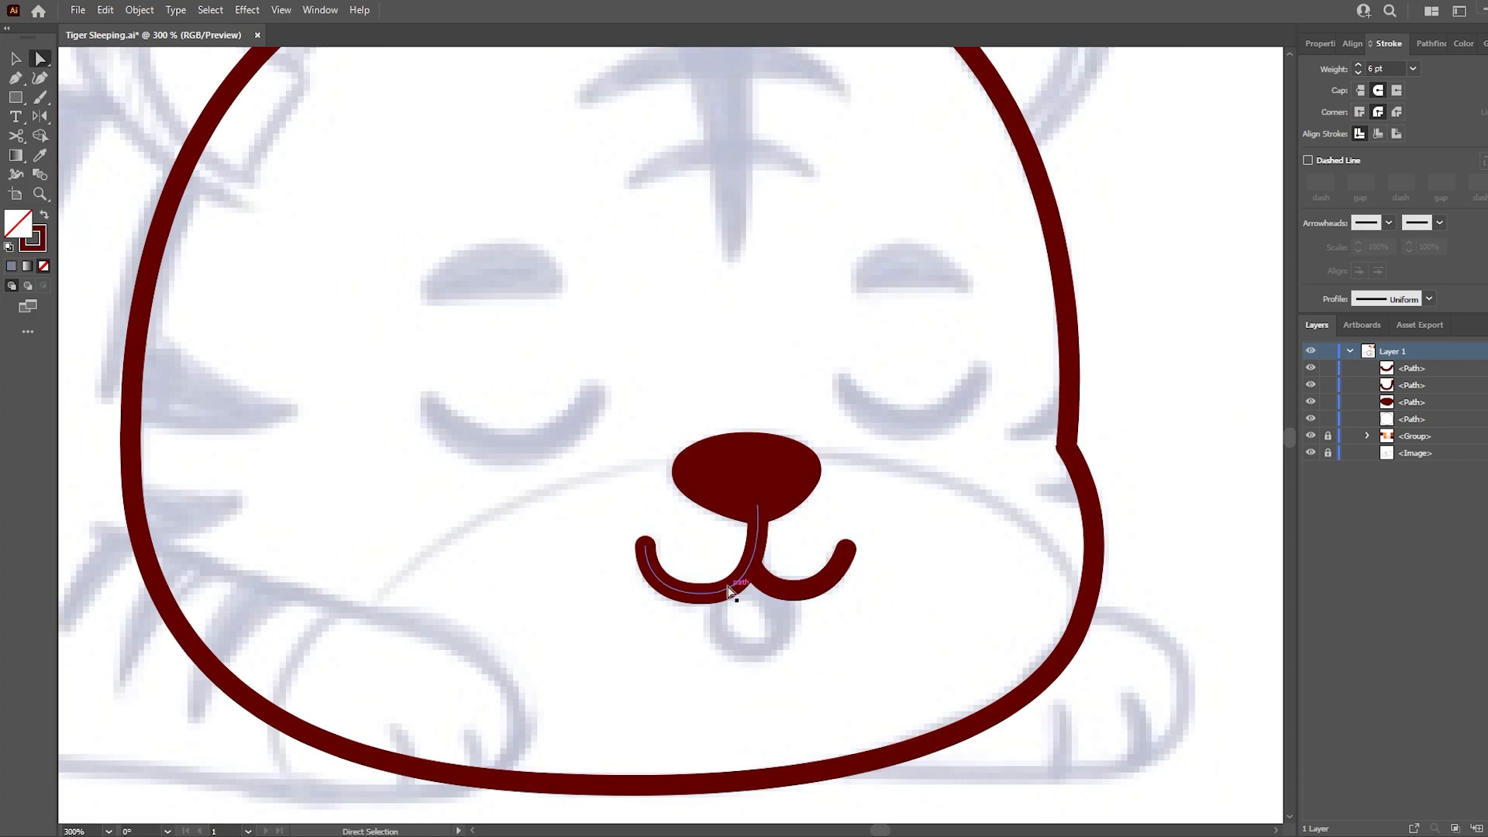
- Taper the outer ends of both mouth curves with the Width tool
{"action": "scroll", "coordinate": [837, 629], "scroll_direction": "up", "scroll_amount": 2}
{"action": "key", "text": "shift+w"}
{"action": "left_click_drag", "start_coordinate": [471, 468], "coordinate": [461, 466]}
{"action": "left_click_drag", "start_coordinate": [481, 517], "coordinate": [491, 509]}
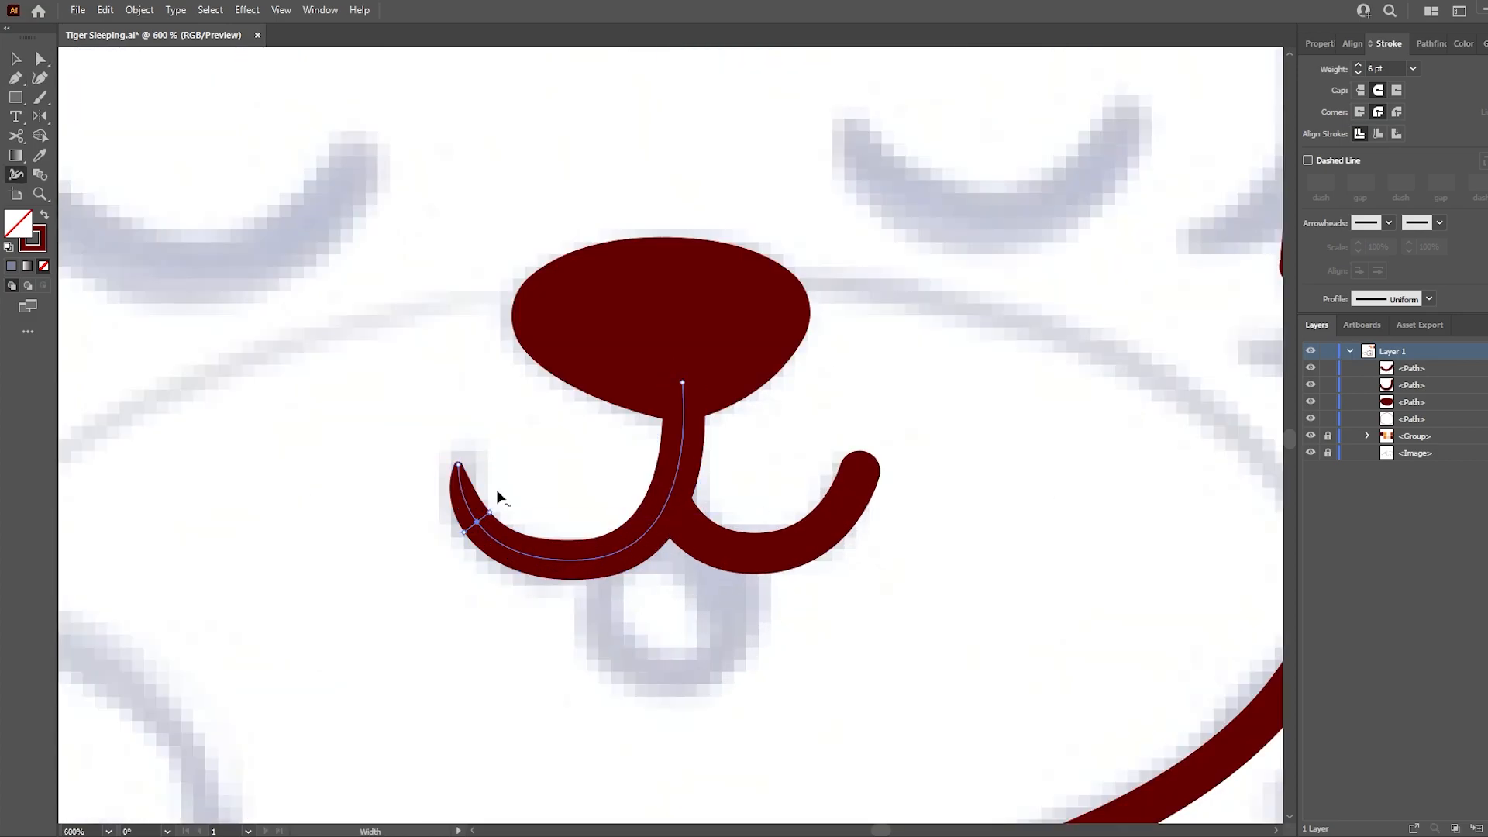
{"action": "left_click_drag", "start_coordinate": [878, 478], "coordinate": [870, 475]}
{"action": "left_click_drag", "start_coordinate": [827, 541], "coordinate": [836, 547]}
{"action": "key", "text": "a"}
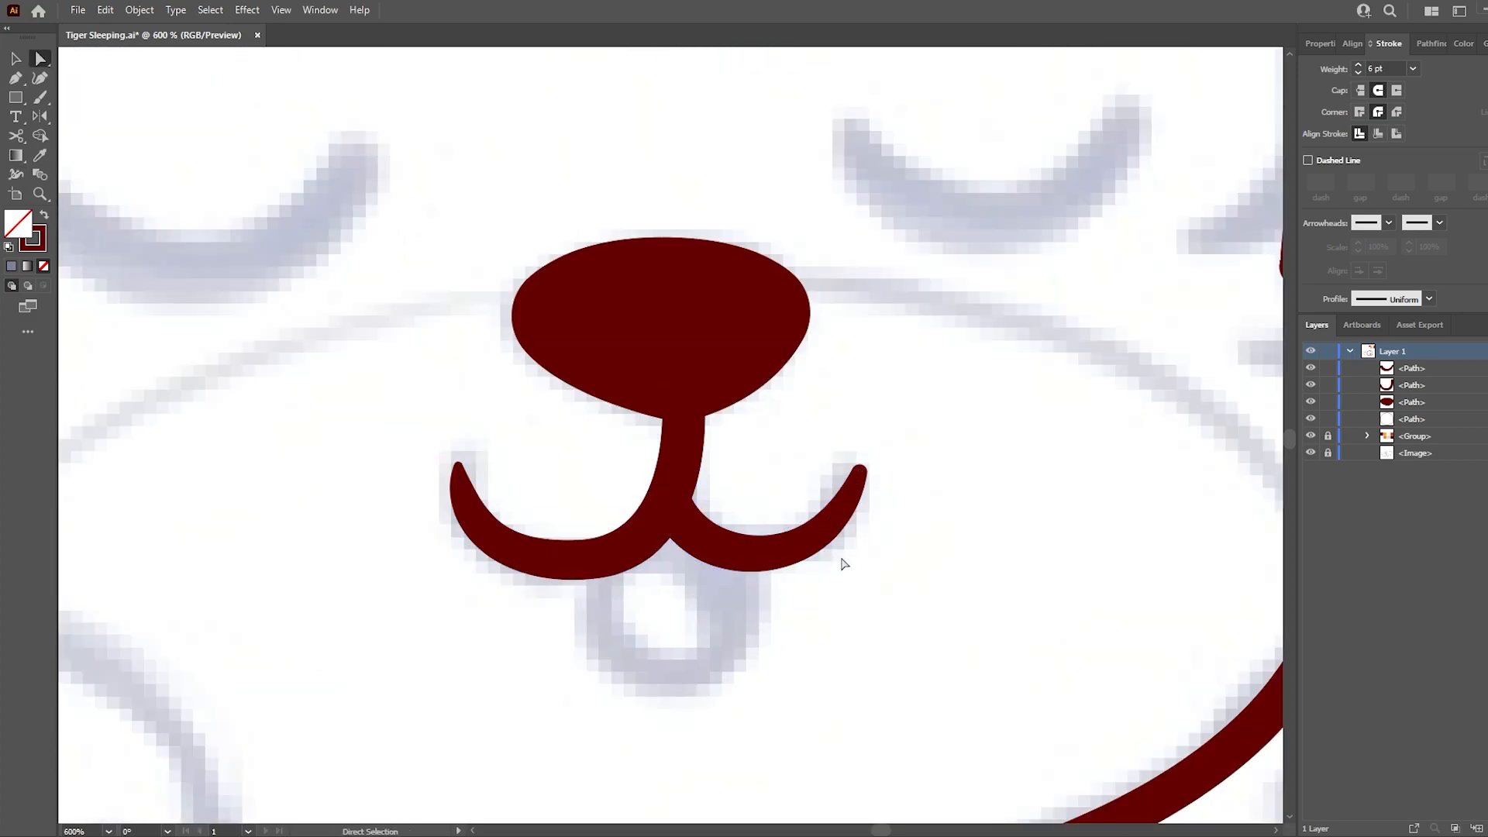
- Trace the rounded open-mouth loop below the mouth curves with the 6 pt stroke and refine its curve to the sketch
{"action": "scroll", "coordinate": [837, 560], "scroll_direction": "down", "scroll_amount": 1}
{"action": "key", "text": "i"}
{"action": "left_click", "coordinate": [678, 558]}
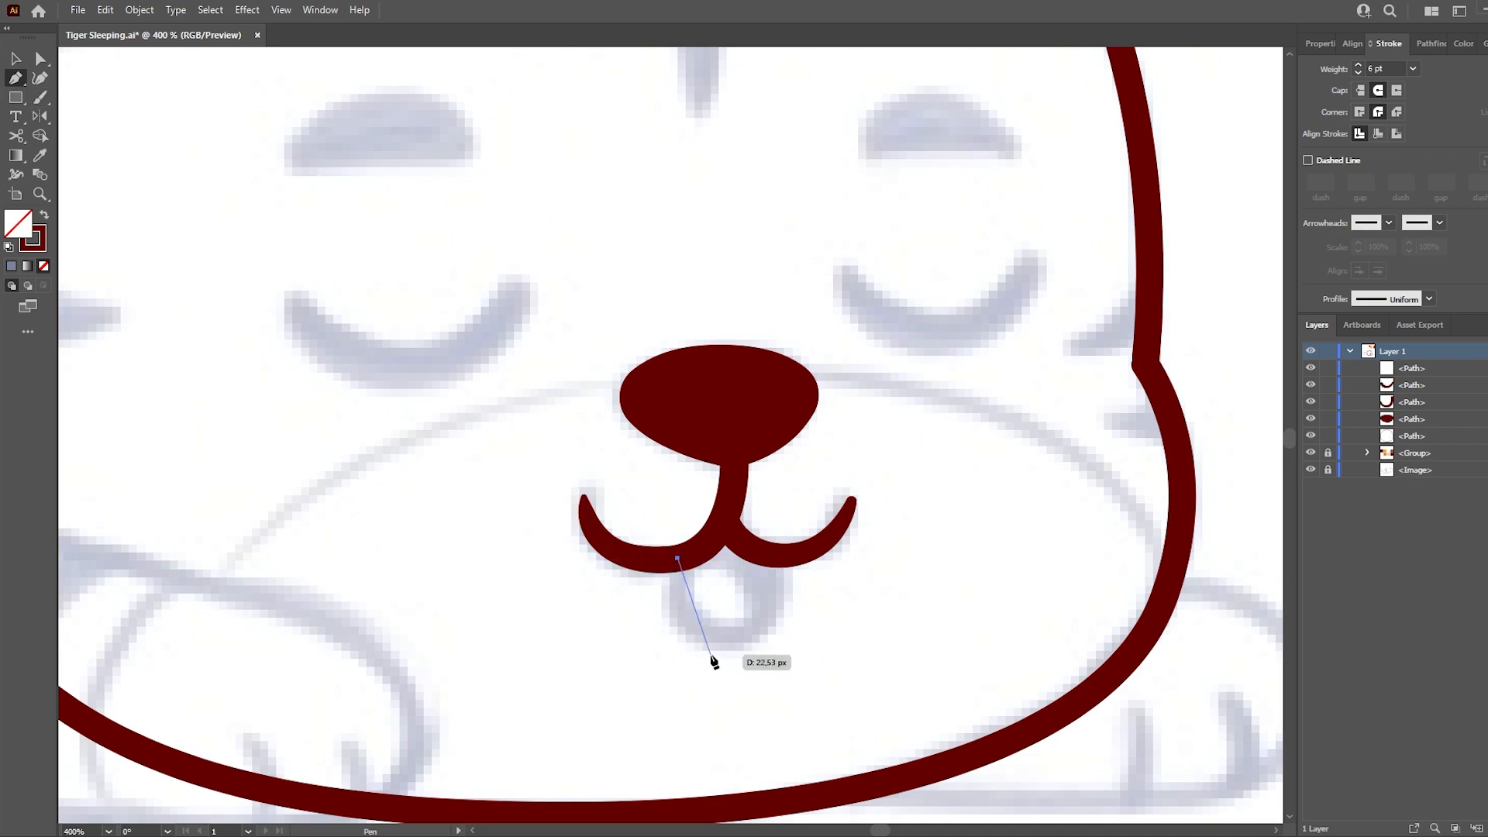
{"action": "left_click_drag", "start_coordinate": [752, 663], "coordinate": [753, 666]}
{"action": "left_click_drag", "start_coordinate": [758, 551], "coordinate": [802, 586]}
{"action": "key", "text": "ctrl"}
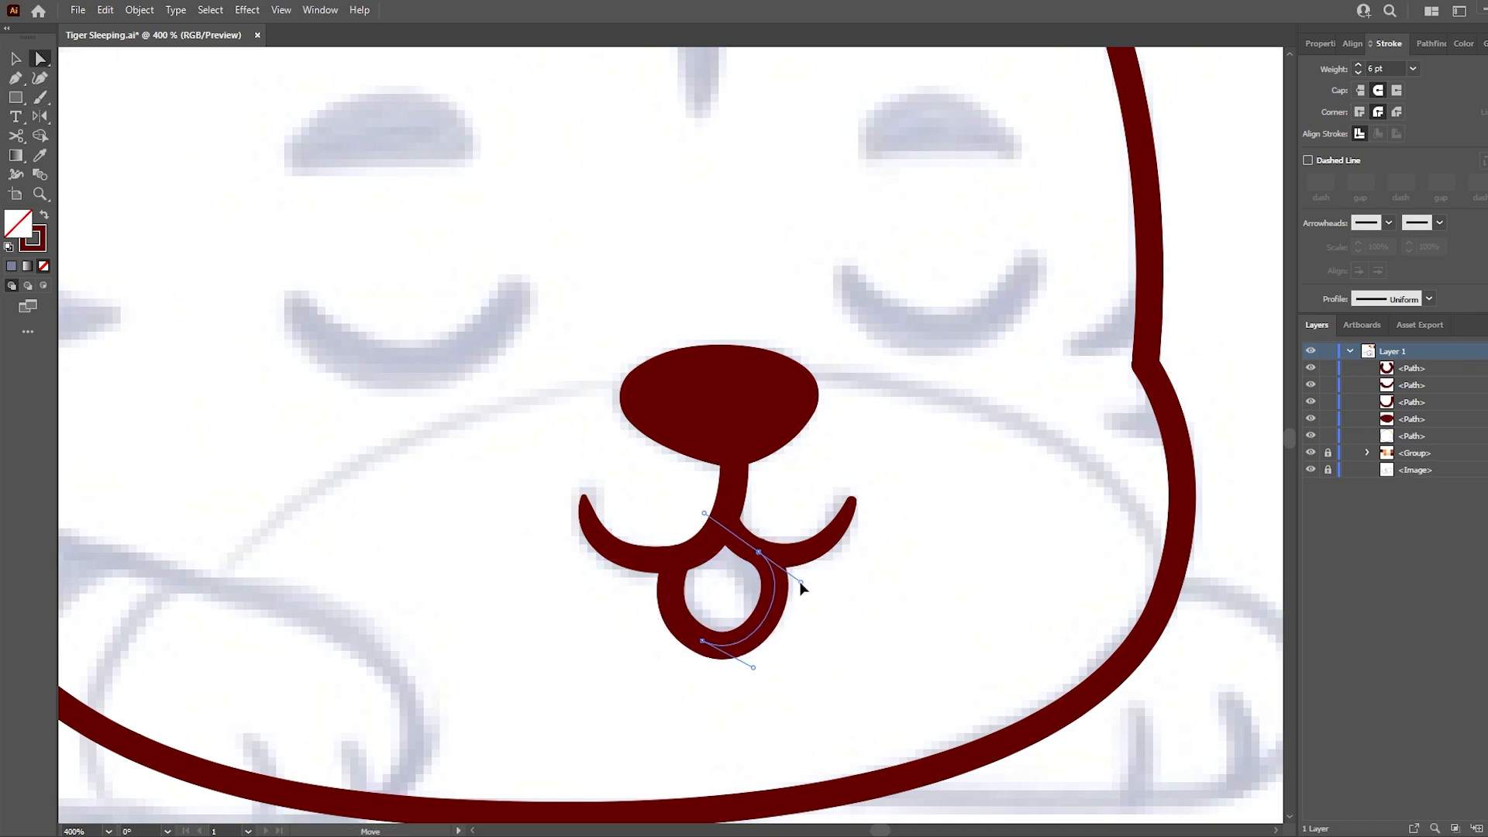
{"action": "left_click_drag", "start_coordinate": [754, 667], "coordinate": [753, 660]}
{"action": "left_click_drag", "start_coordinate": [758, 552], "coordinate": [752, 549]}
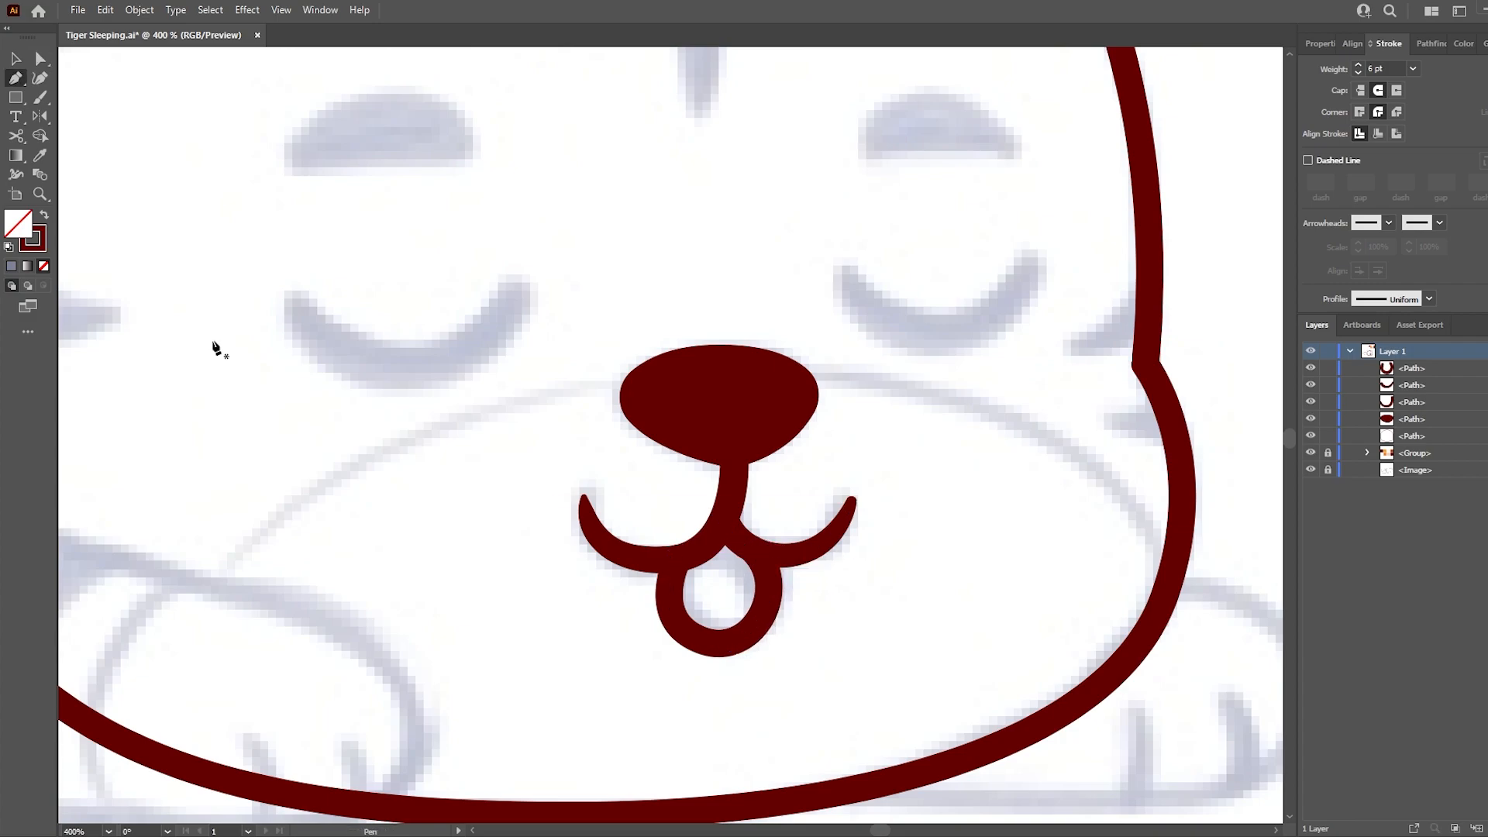
- Trace the tongue as a closed filled shape in the lower part of the open mouth
{"action": "key", "text": "shift+x"}
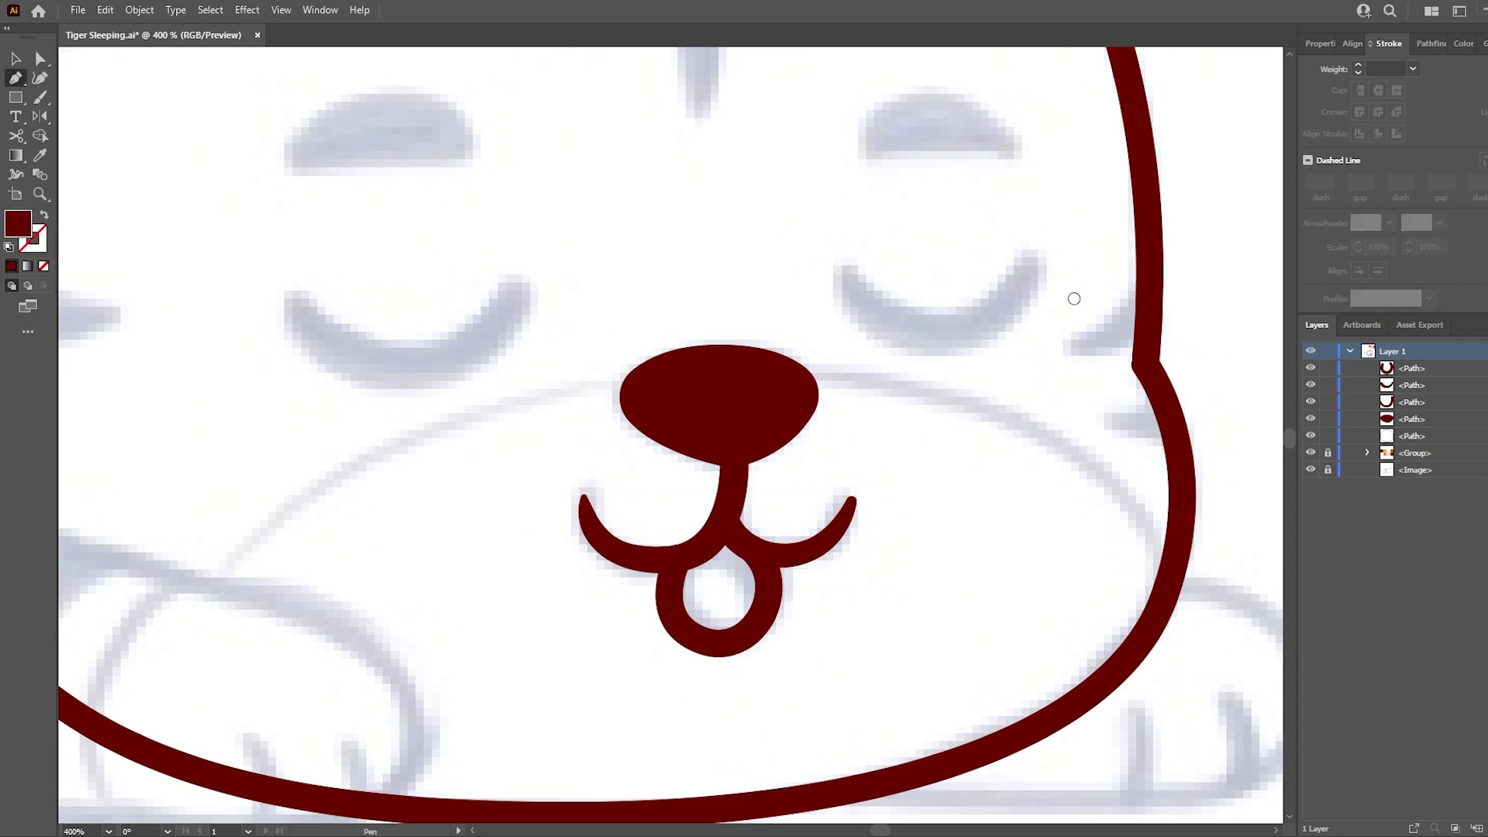
{"action": "left_click", "coordinate": [669, 581]}
{"action": "left_click", "coordinate": [752, 627]}
{"action": "left_click_drag", "start_coordinate": [689, 641], "coordinate": [657, 563]}
{"action": "left_click", "coordinate": [671, 580]}
{"action": "key", "text": "a"}
{"action": "left_click", "coordinate": [768, 611]}
- Fill the mouth opening behind the pink tongue with the nose's dark red and arrange the shapes' stacking order
{"action": "key", "text": "ctrl+f"}
{"action": "key", "text": "p"}
{"action": "left_click", "coordinate": [752, 548]}
{"action": "left_click", "coordinate": [720, 528]}
{"action": "key", "text": "i"}
{"action": "left_click", "coordinate": [755, 426]}
{"action": "left_click_drag", "start_coordinate": [1402, 369], "coordinate": [1398, 410]}
{"action": "left_click_drag", "start_coordinate": [1401, 386], "coordinate": [1401, 361]}
{"action": "left_click", "coordinate": [775, 605], "text": "ctrl"}
- Group the nose, mouth curves and tongue shapes
{"action": "left_click_drag", "start_coordinate": [535, 322], "coordinate": [899, 643]}
{"action": "key", "text": "ctrl+g"}
{"action": "key", "text": "ctrl+a"}
{"action": "left_click", "coordinate": [1004, 508]}
{"action": "key", "text": "ctrl+z"}
{"action": "key", "text": "a"}
{"action": "left_click", "coordinate": [975, 499]}
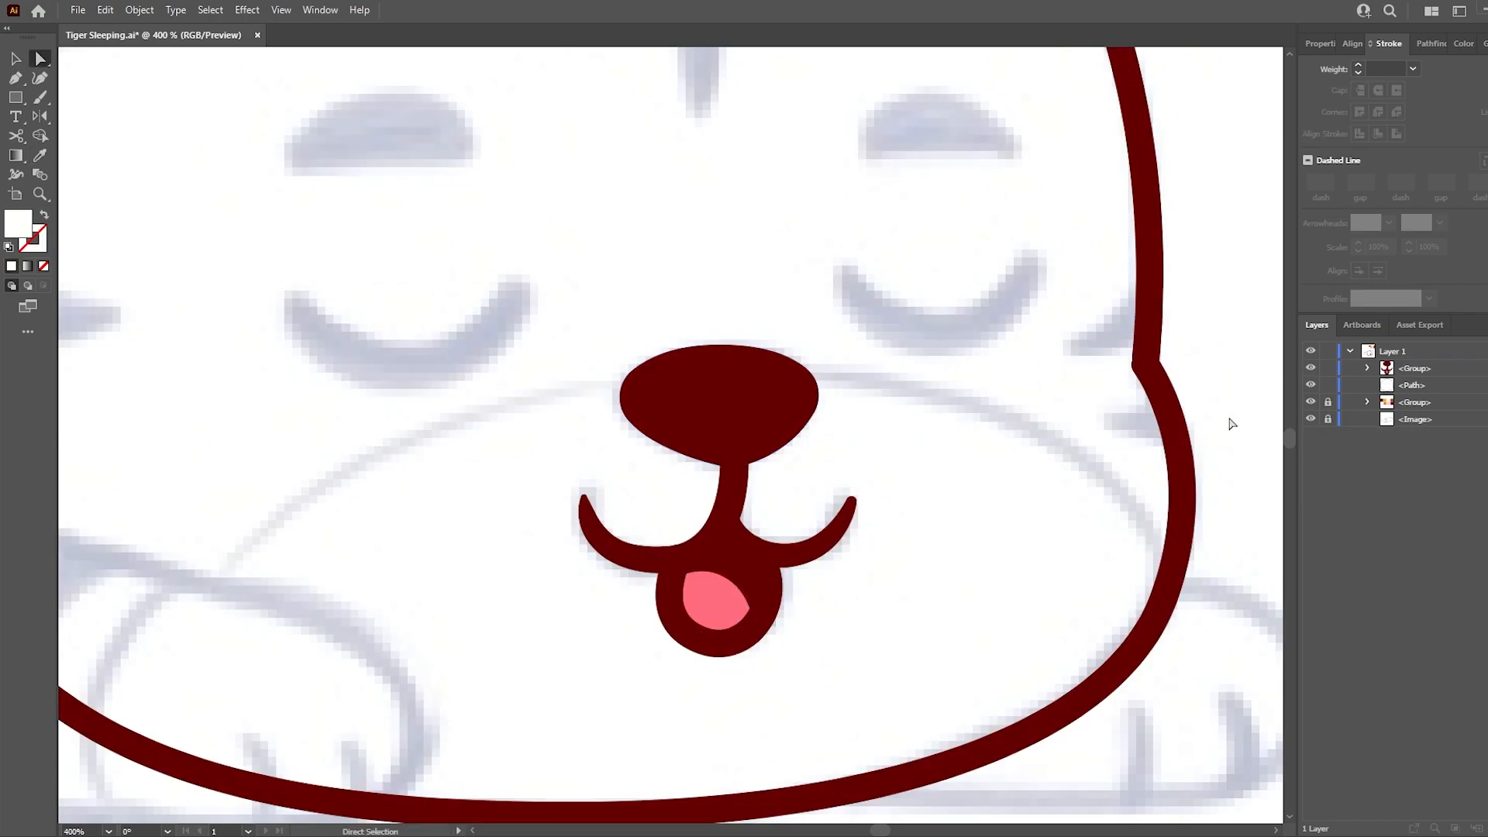
- Draw a white ellipse highlight on the upper part of the nose and move it into the nose and mouth group
{"action": "key", "text": "l"}
{"action": "left_click_drag", "start_coordinate": [668, 368], "coordinate": [783, 405]}
{"action": "key", "text": "v"}
{"action": "left_click_drag", "start_coordinate": [742, 384], "coordinate": [749, 383]}
{"action": "left_click_drag", "start_coordinate": [791, 405], "coordinate": [750, 380]}
{"action": "key", "text": "a"}
{"action": "left_click", "coordinate": [877, 420]}
{"action": "key", "text": "v"}
{"action": "key", "text": "a"}
{"action": "left_click", "coordinate": [854, 421]}
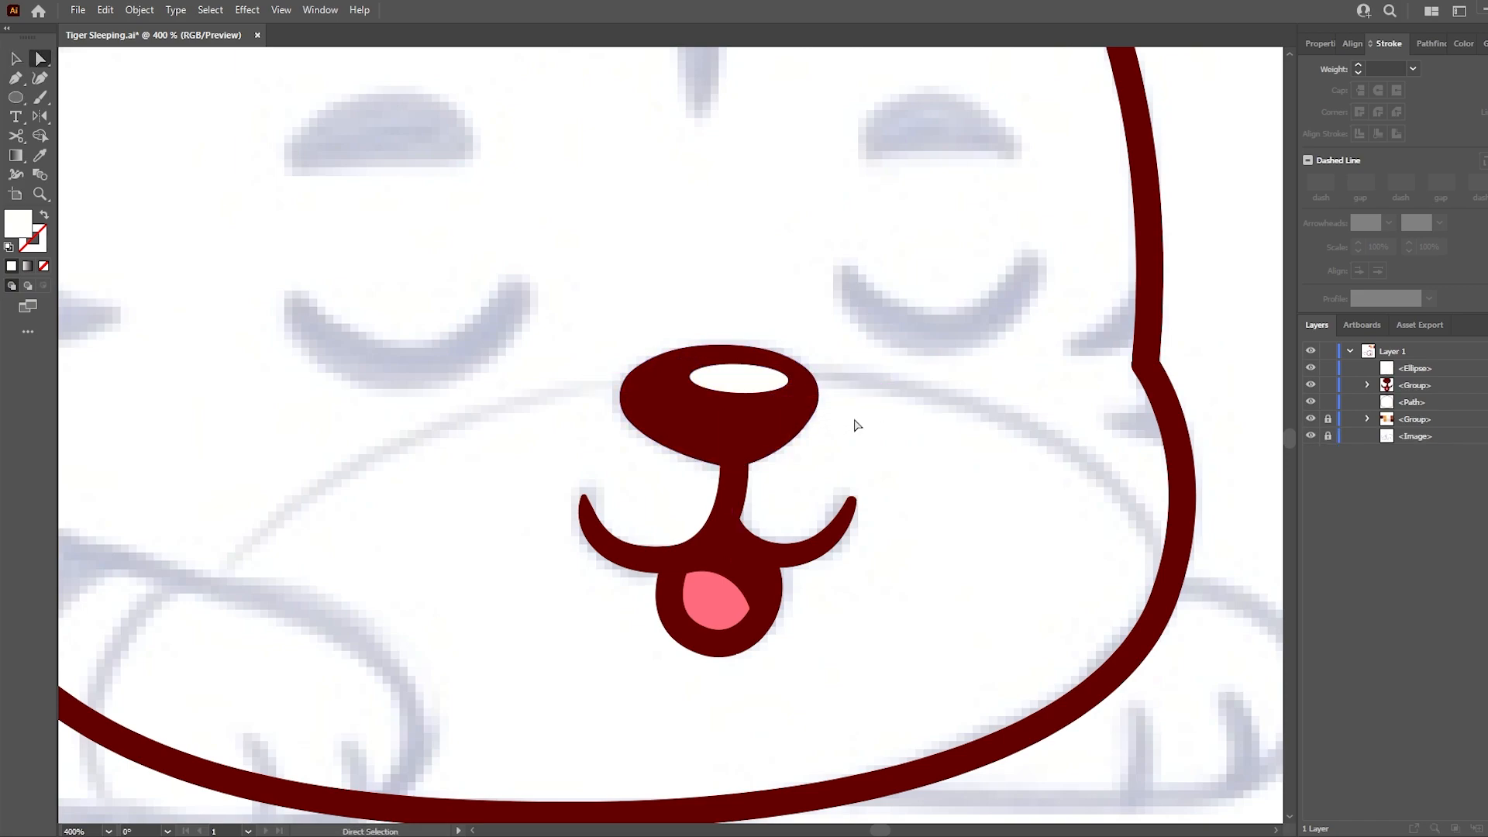
{"action": "left_click_drag", "start_coordinate": [1433, 382], "coordinate": [1422, 385]}
{"action": "key", "text": "ctrl+minus"}
{"action": "key", "text": "ctrl+minus"}
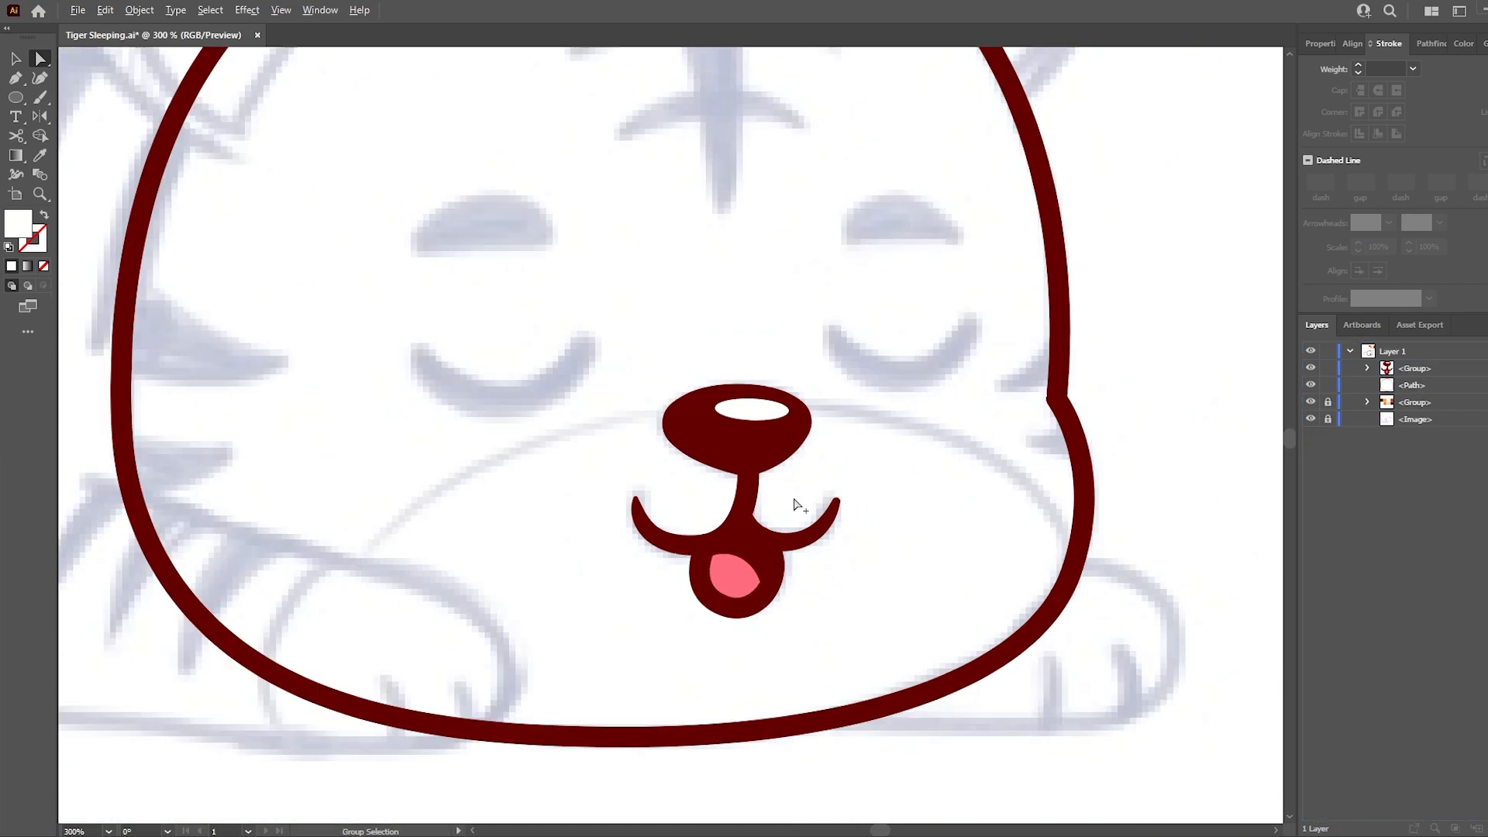
- Draw the closed left eye as a dark red stroke between the sketched corners and bend it downward
{"action": "key", "text": "i"}
{"action": "left_click", "coordinate": [1006, 407]}
{"action": "key", "text": "p"}
{"action": "left_click", "coordinate": [573, 478]}
{"action": "left_click", "coordinate": [683, 477]}
{"action": "key", "text": "a"}
{"action": "left_click_drag", "start_coordinate": [630, 478], "coordinate": [633, 518]}
- Thicken the middle of the left eye's stroke with the Width tool and nudge its outer end outward
{"action": "key", "text": "shift+w"}
{"action": "key", "text": "a"}
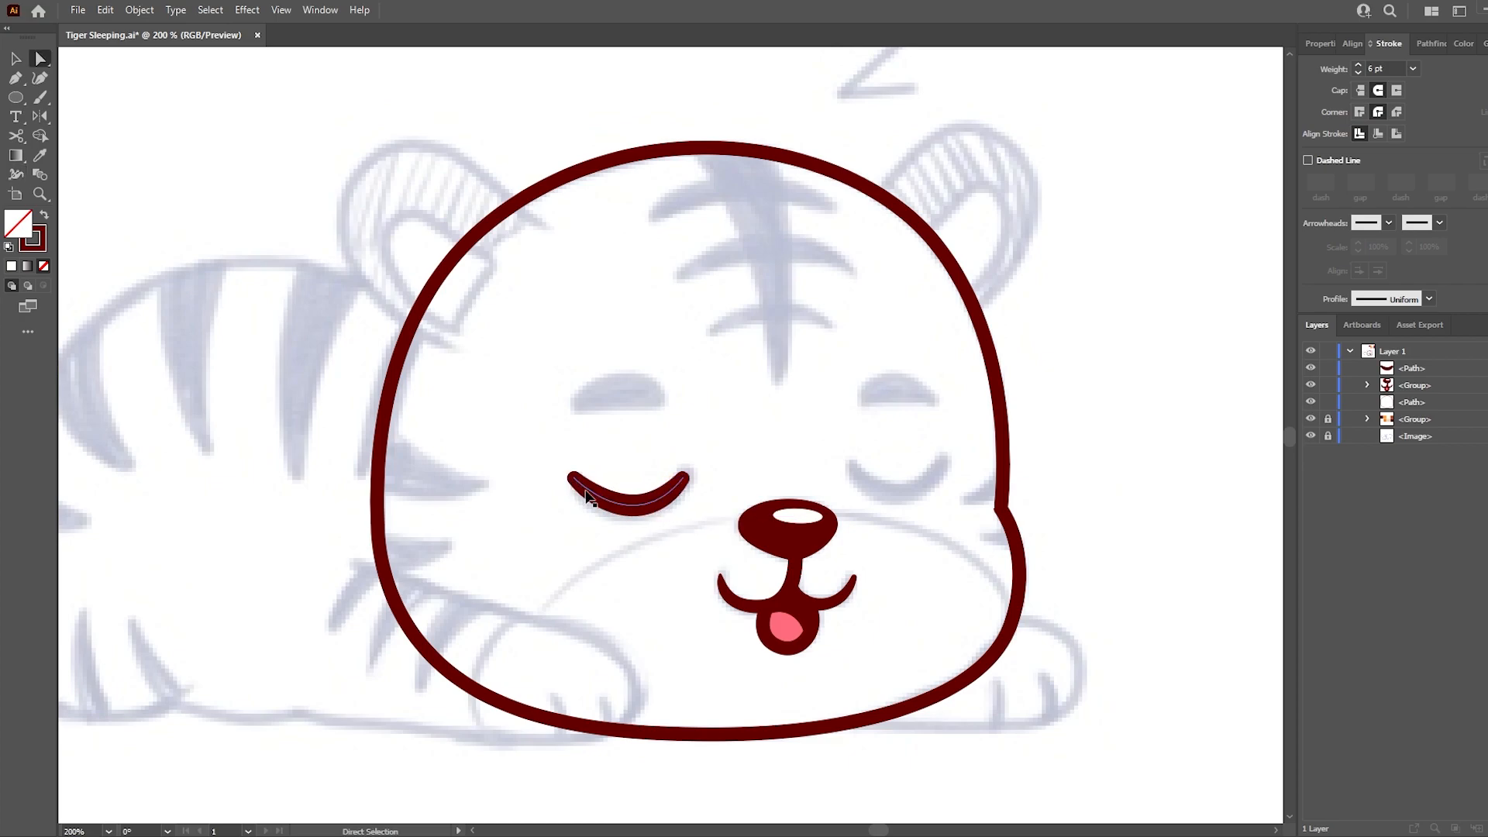
{"action": "left_click", "coordinate": [574, 477]}
{"action": "key", "text": "Left"}
{"action": "key", "text": "Left"}
{"action": "left_click", "coordinate": [671, 500]}
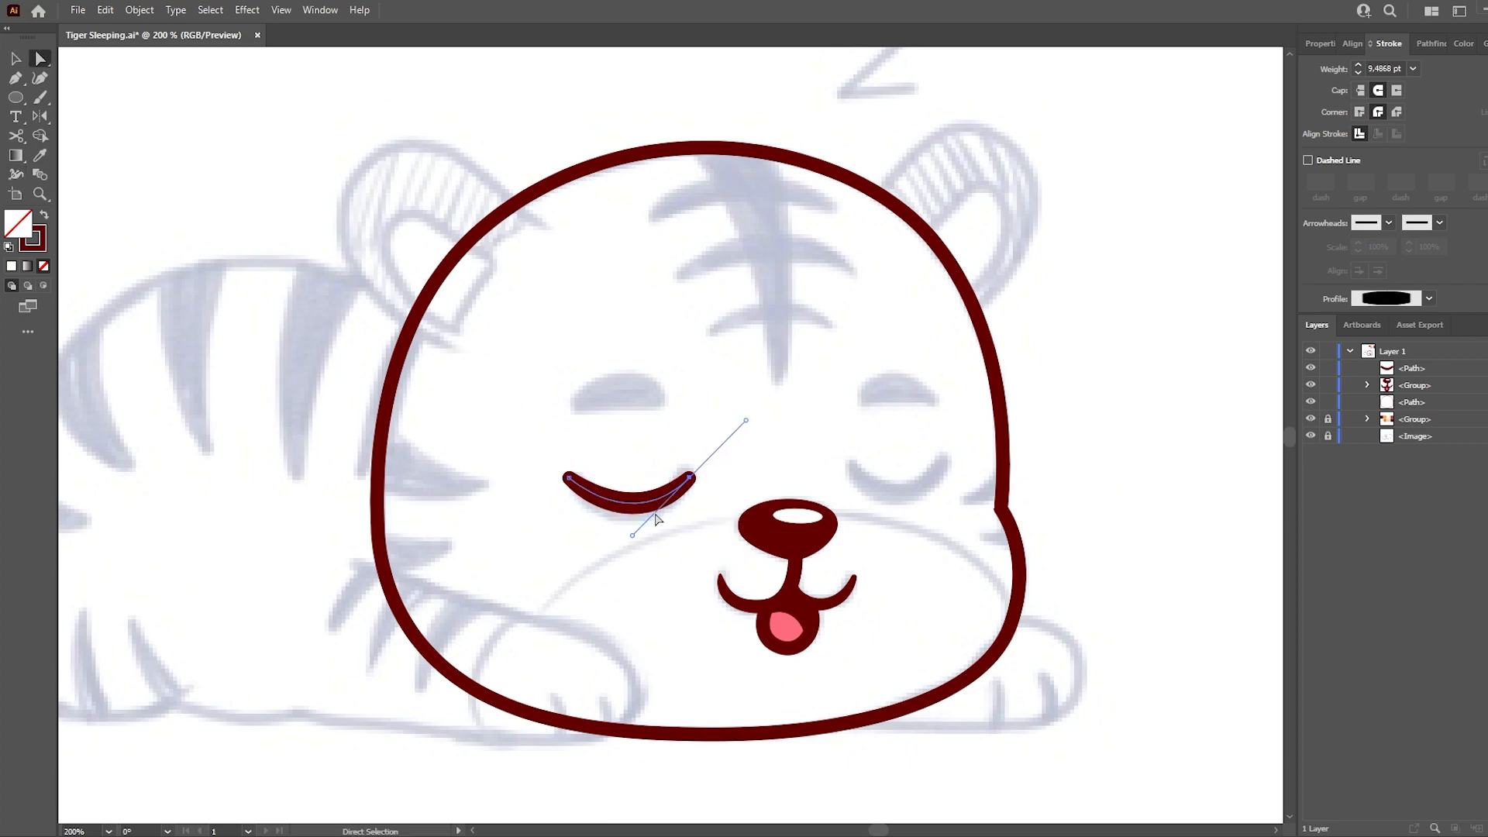
- Copy the left eye onto the sketched right eye and narrow it to fit
{"action": "key", "text": "v"}
{"action": "left_click_drag", "start_coordinate": [654, 511], "coordinate": [941, 472]}
{"action": "key", "text": "a"}
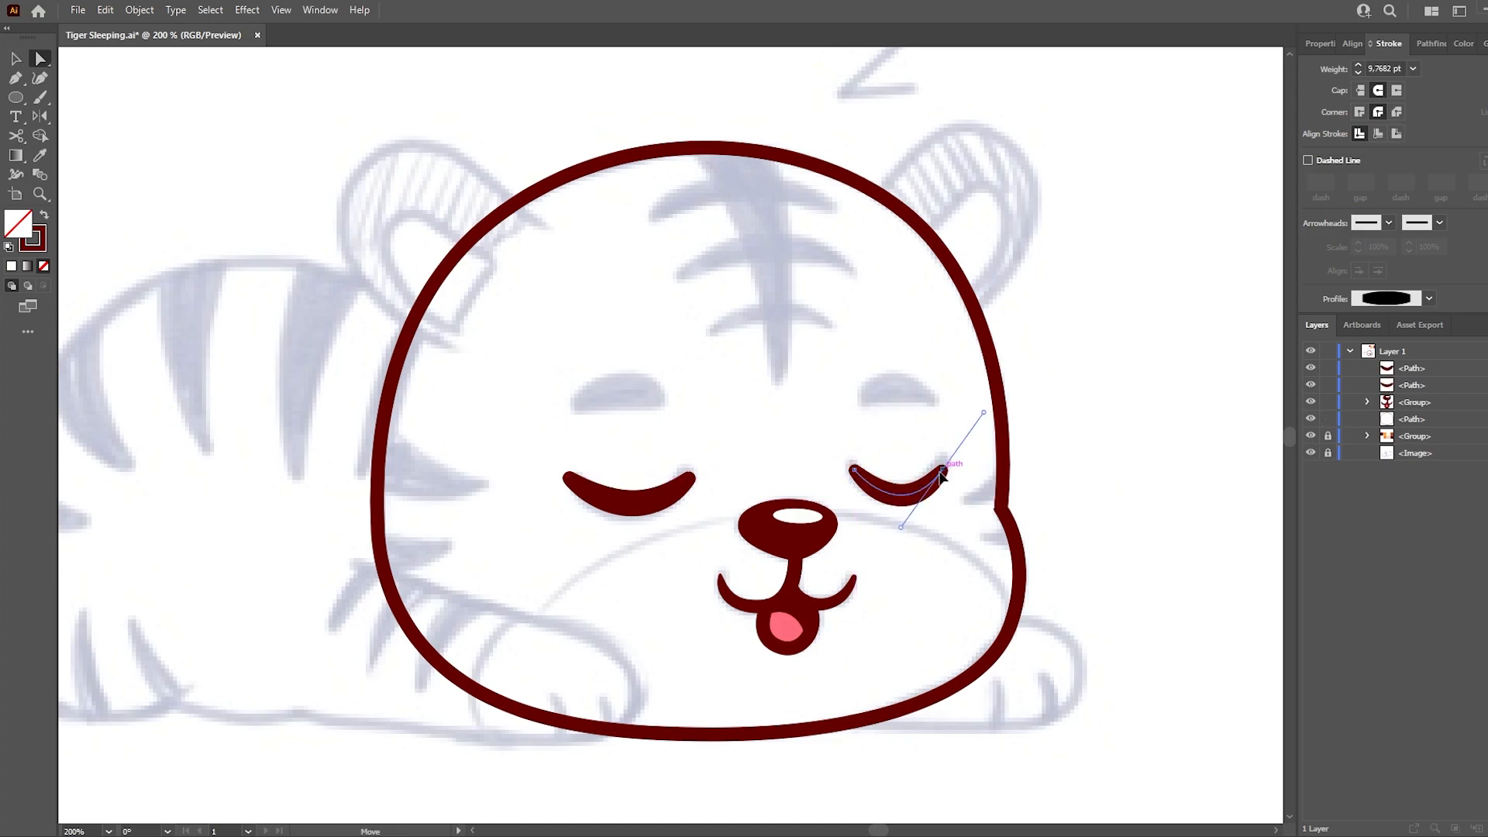
{"action": "key", "text": "ctrl+shift+a"}
- Trace the left eyebrow as a dark red filled arch with a flat base and round its corners
{"action": "key", "text": "shift+x"}
{"action": "key", "text": "p"}
{"action": "left_click", "coordinate": [569, 412]}
{"action": "left_click", "coordinate": [669, 413]}
{"action": "left_click_drag", "start_coordinate": [620, 373], "coordinate": [586, 378]}
{"action": "left_click", "coordinate": [568, 412]}
{"action": "key", "text": "a"}
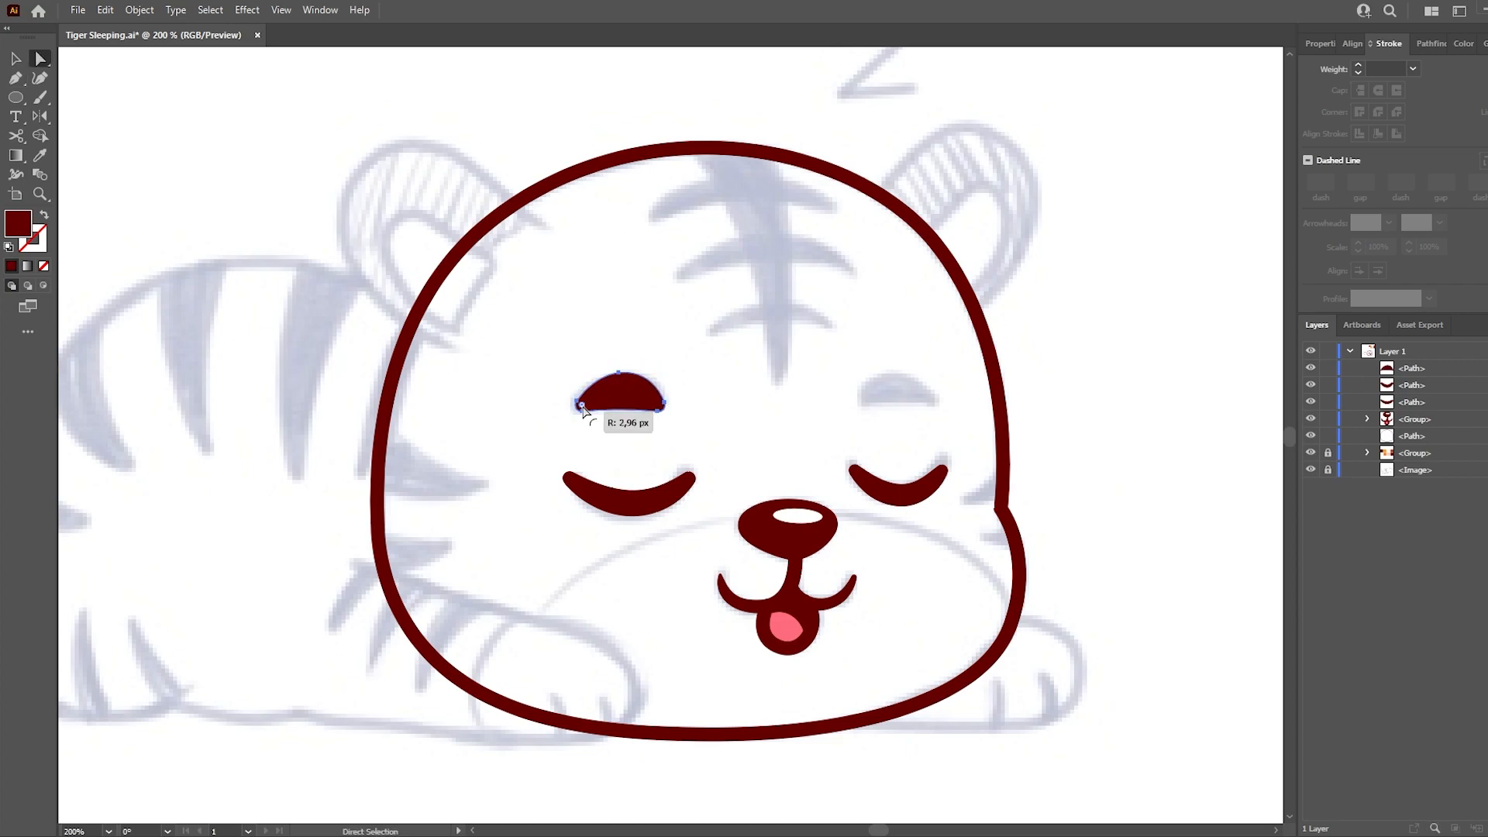
- Copy the left eyebrow above the right eye and fit it to the smaller sketched brow
{"action": "left_click_drag", "start_coordinate": [629, 401], "coordinate": [938, 410]}
{"action": "key", "text": "a"}
{"action": "left_click", "coordinate": [846, 450]}
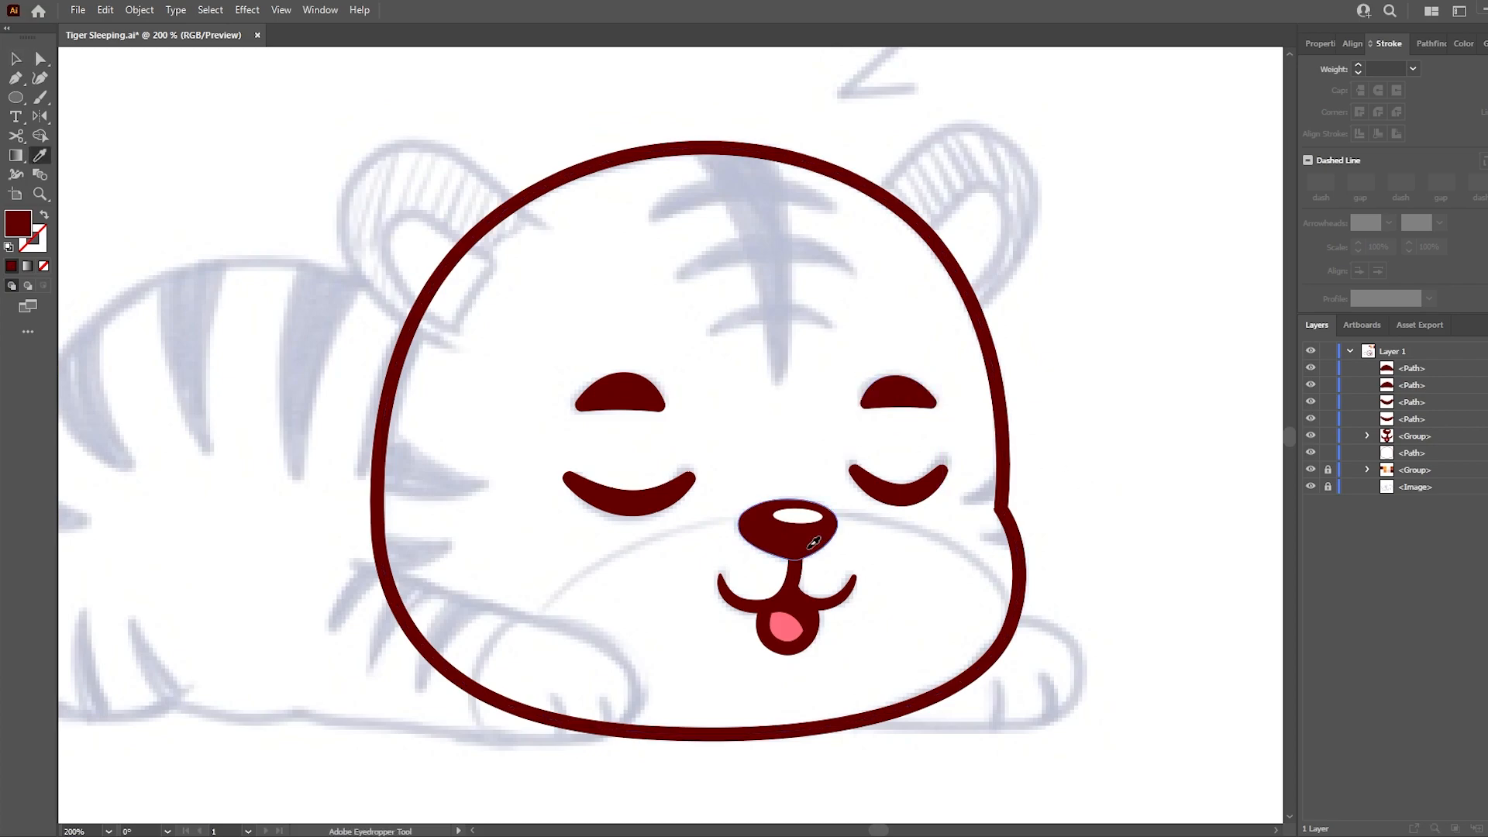
- Trace the central forehead stripe as a filled shape tapering from the head outline down to a point
{"action": "key", "text": "p"}
{"action": "left_click", "coordinate": [690, 147]}
{"action": "left_click_drag", "start_coordinate": [775, 391], "coordinate": [796, 566]}
{"action": "left_click", "coordinate": [775, 392]}
{"action": "left_click_drag", "start_coordinate": [770, 154], "coordinate": [734, 160]}
{"action": "left_click", "coordinate": [900, 225], "text": "ctrl"}
{"action": "left_click", "coordinate": [757, 335]}
{"action": "left_click", "coordinate": [770, 277]}
{"action": "left_click", "coordinate": [721, 468], "text": "ctrl"}
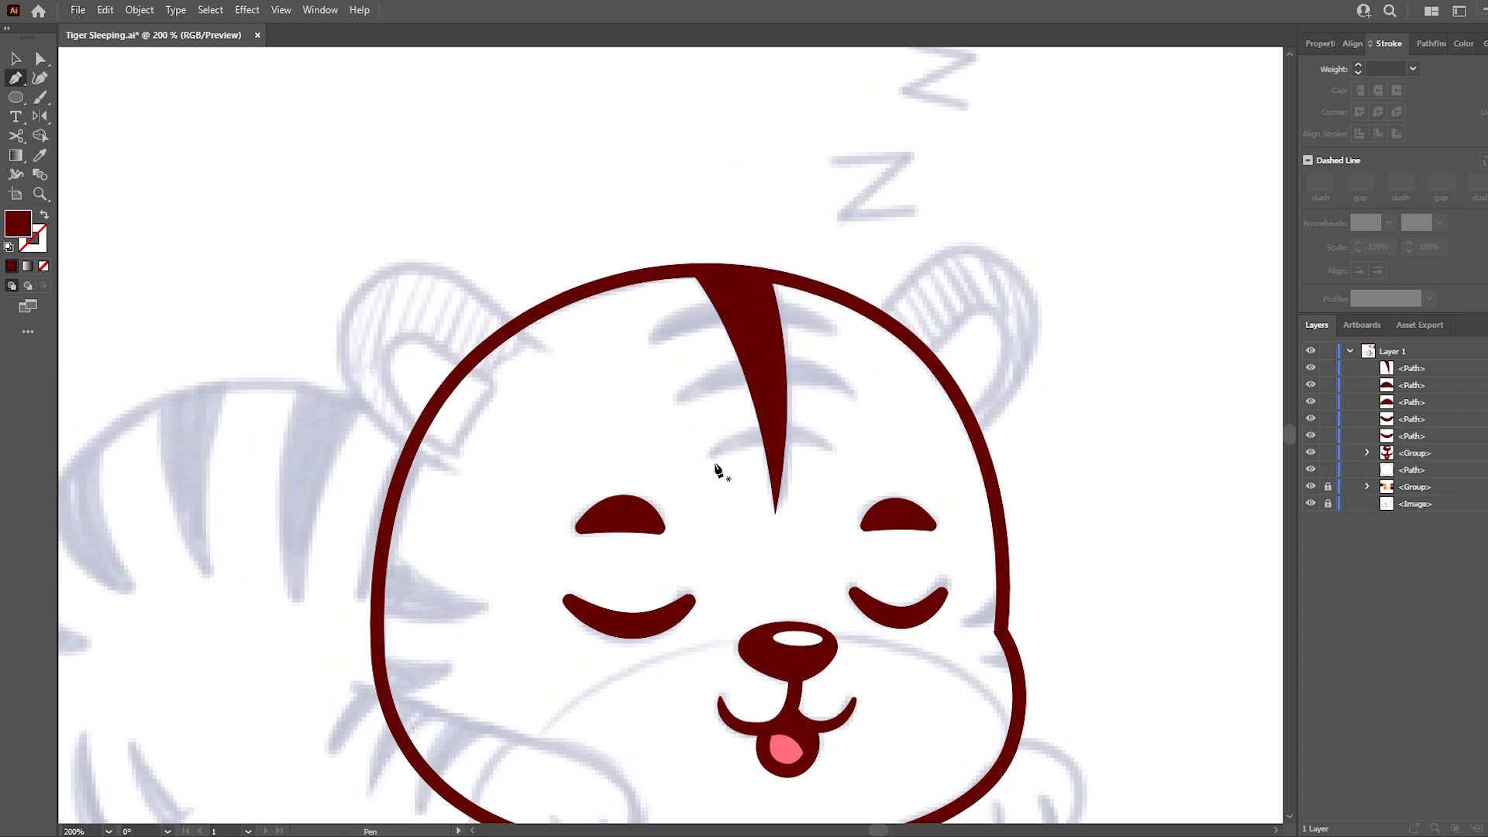
- Draw the lowest curved cross stripe on the forehead and copy it upward as wider middle and top stripes
{"action": "left_click_drag", "start_coordinate": [708, 455], "coordinate": [641, 523]}
{"action": "left_click", "coordinate": [728, 481], "text": "ctrl"}
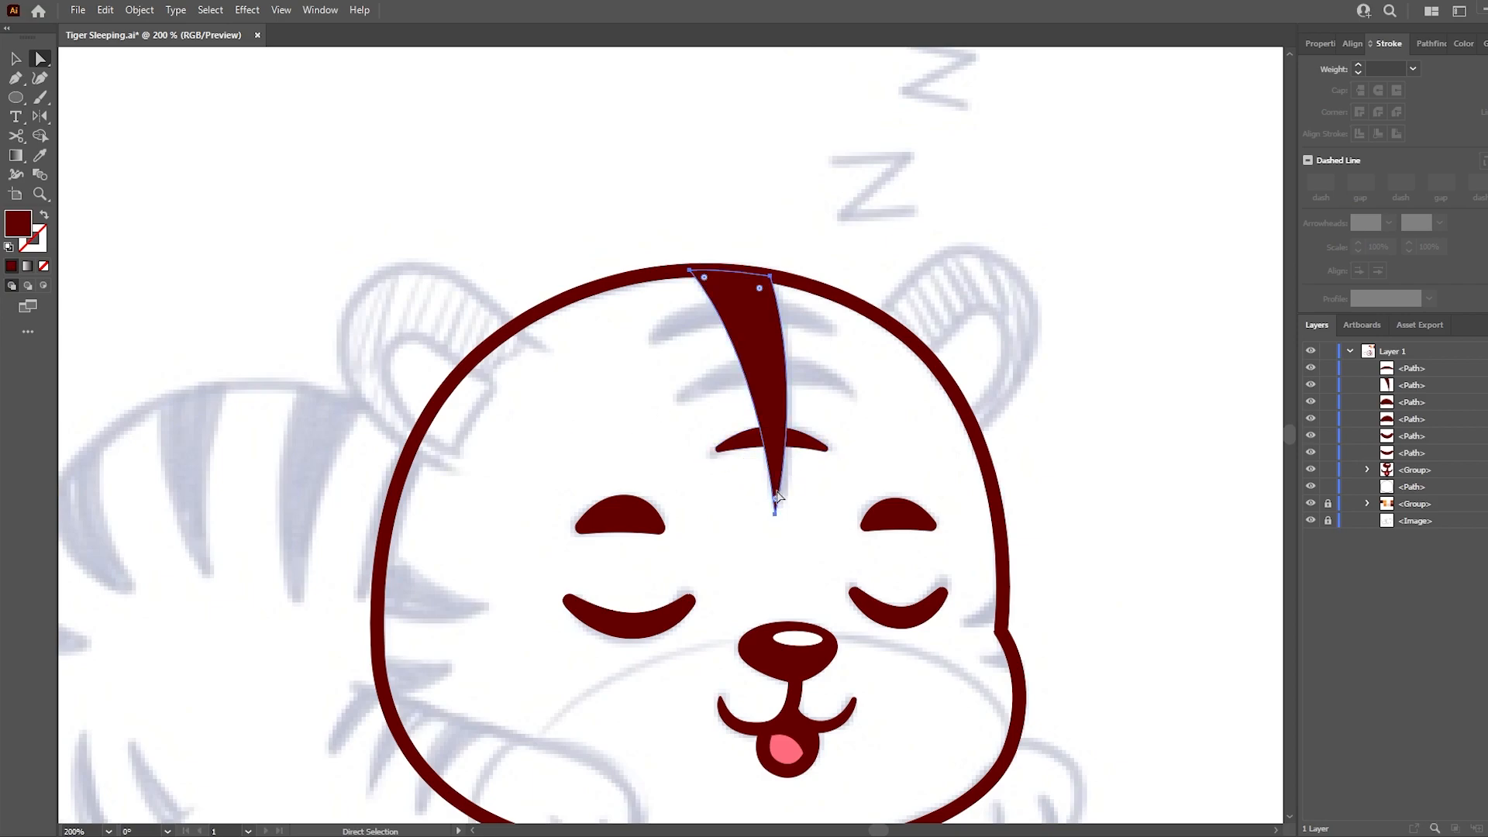
{"action": "key", "text": "v"}
{"action": "left_click_drag", "start_coordinate": [810, 447], "coordinate": [808, 390]}
{"action": "left_click_drag", "start_coordinate": [686, 401], "coordinate": [679, 404]}
{"action": "left_click_drag", "start_coordinate": [842, 390], "coordinate": [844, 393]}
{"action": "left_click_drag", "start_coordinate": [856, 399], "coordinate": [862, 398]}
{"action": "left_click", "coordinate": [819, 445]}
{"action": "left_click_drag", "start_coordinate": [820, 446], "coordinate": [813, 325]}
{"action": "key", "text": "a"}
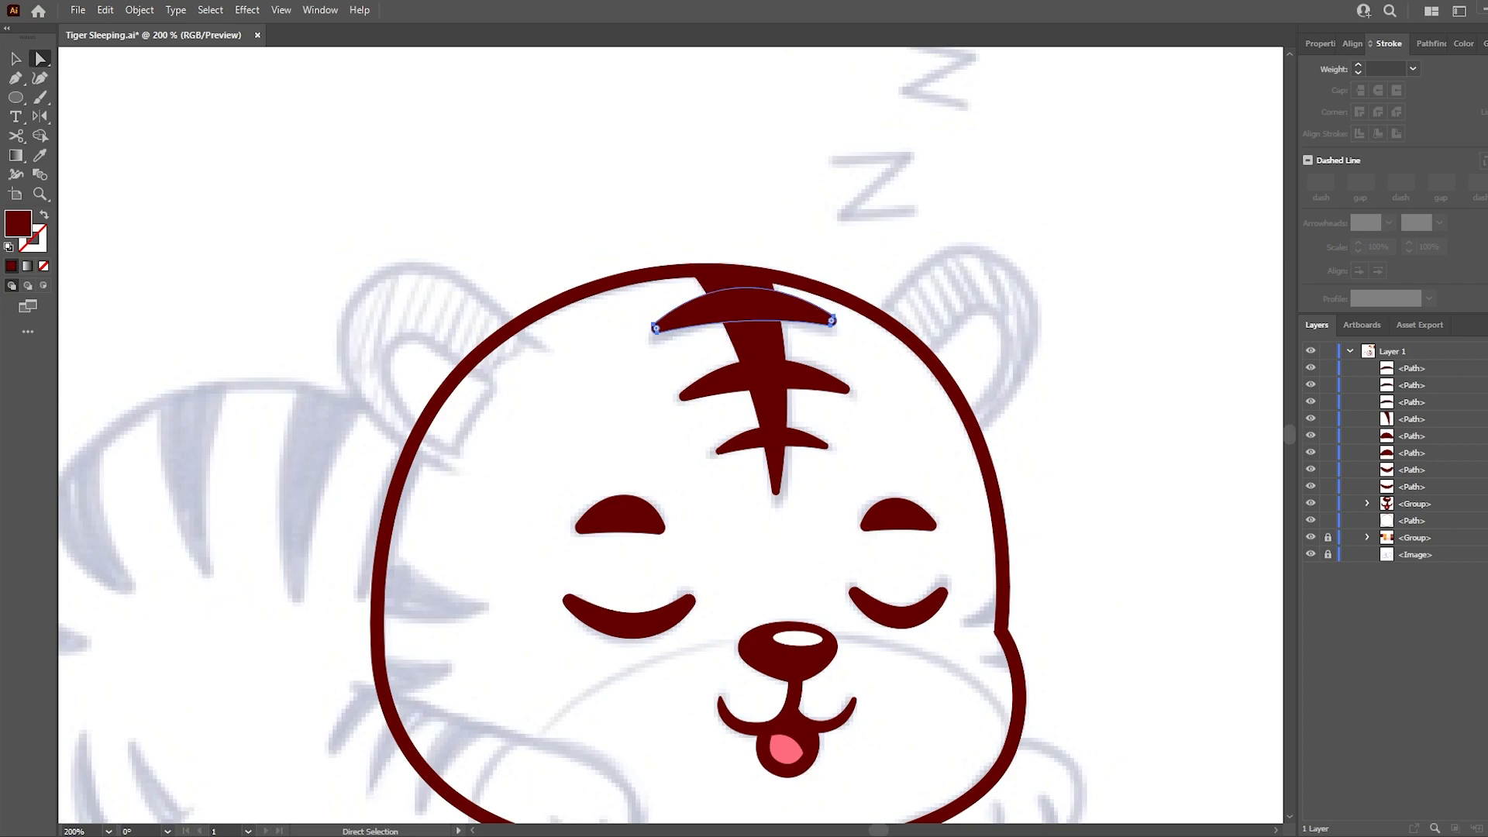
- Unite the central forehead stripe and its three cross stripes into one shape with Pathfinder
{"action": "left_click", "coordinate": [1431, 44]}
{"action": "left_click", "coordinate": [1312, 87]}
{"action": "left_click", "coordinate": [1075, 333]}
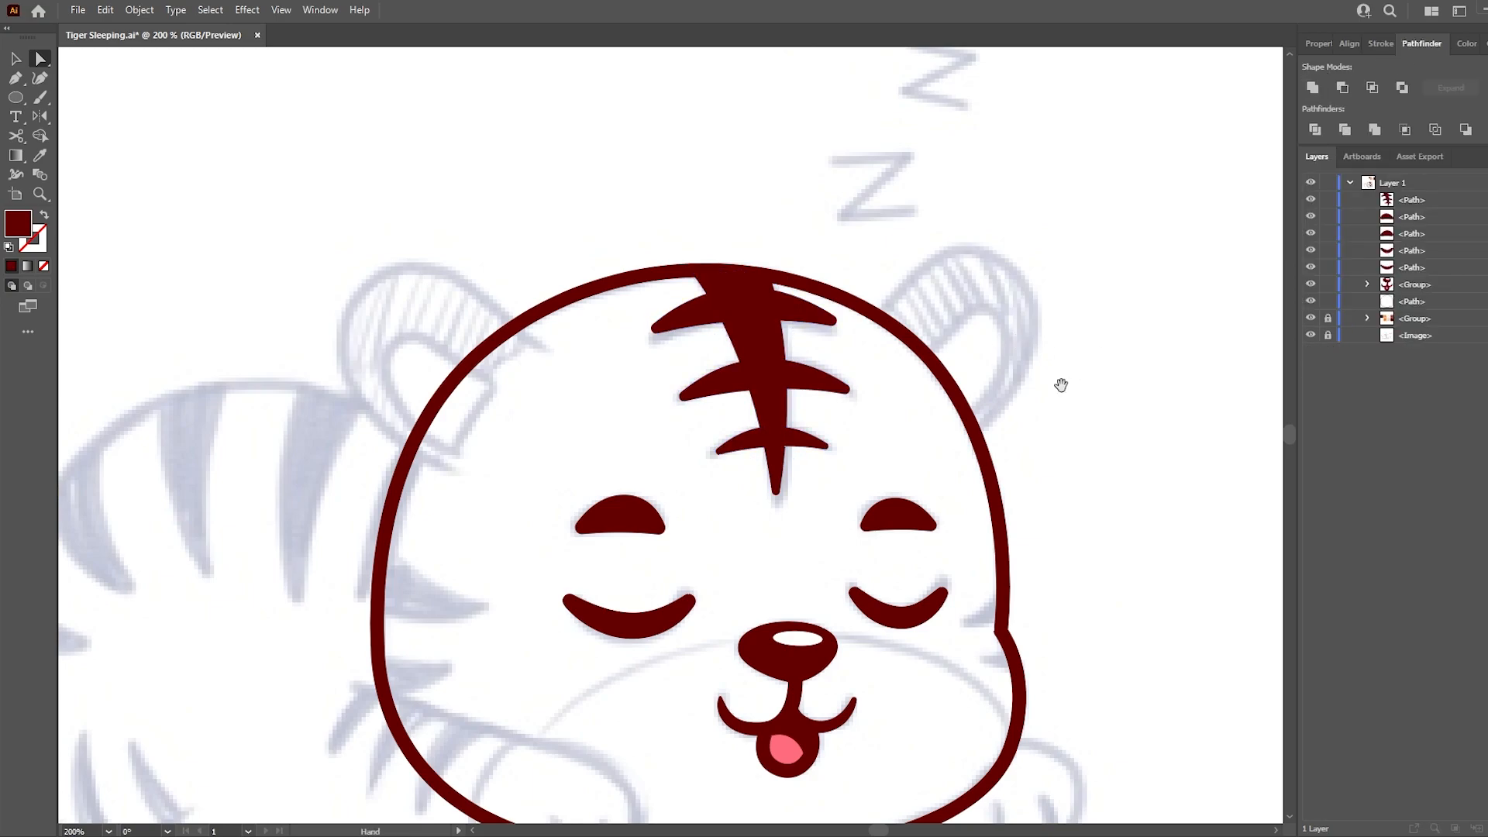
- Trace the upper pointed stripe on the left cheek as a dark red filled shape starting at the head outline
{"action": "left_click_drag", "start_coordinate": [1053, 418], "coordinate": [1119, 263]}
{"action": "key", "text": "i"}
{"action": "key", "text": "p"}
{"action": "left_click", "coordinate": [456, 395]}
{"action": "left_click", "coordinate": [551, 448]}
{"action": "left_click_drag", "start_coordinate": [444, 444], "coordinate": [379, 417]}
{"action": "left_click", "coordinate": [575, 415], "text": "ctrl"}
- Trace the lower pointed stripe on the left cheek in the same dark red fill
{"action": "key", "text": "i"}
{"action": "left_click", "coordinate": [443, 497]}
{"action": "left_click_drag", "start_coordinate": [525, 512], "coordinate": [410, 544]}
{"action": "left_click_drag", "start_coordinate": [444, 445], "coordinate": [408, 455]}
{"action": "left_click", "coordinate": [409, 454], "text": "ctrl"}
{"action": "left_click_drag", "start_coordinate": [718, 544], "coordinate": [625, 543]}
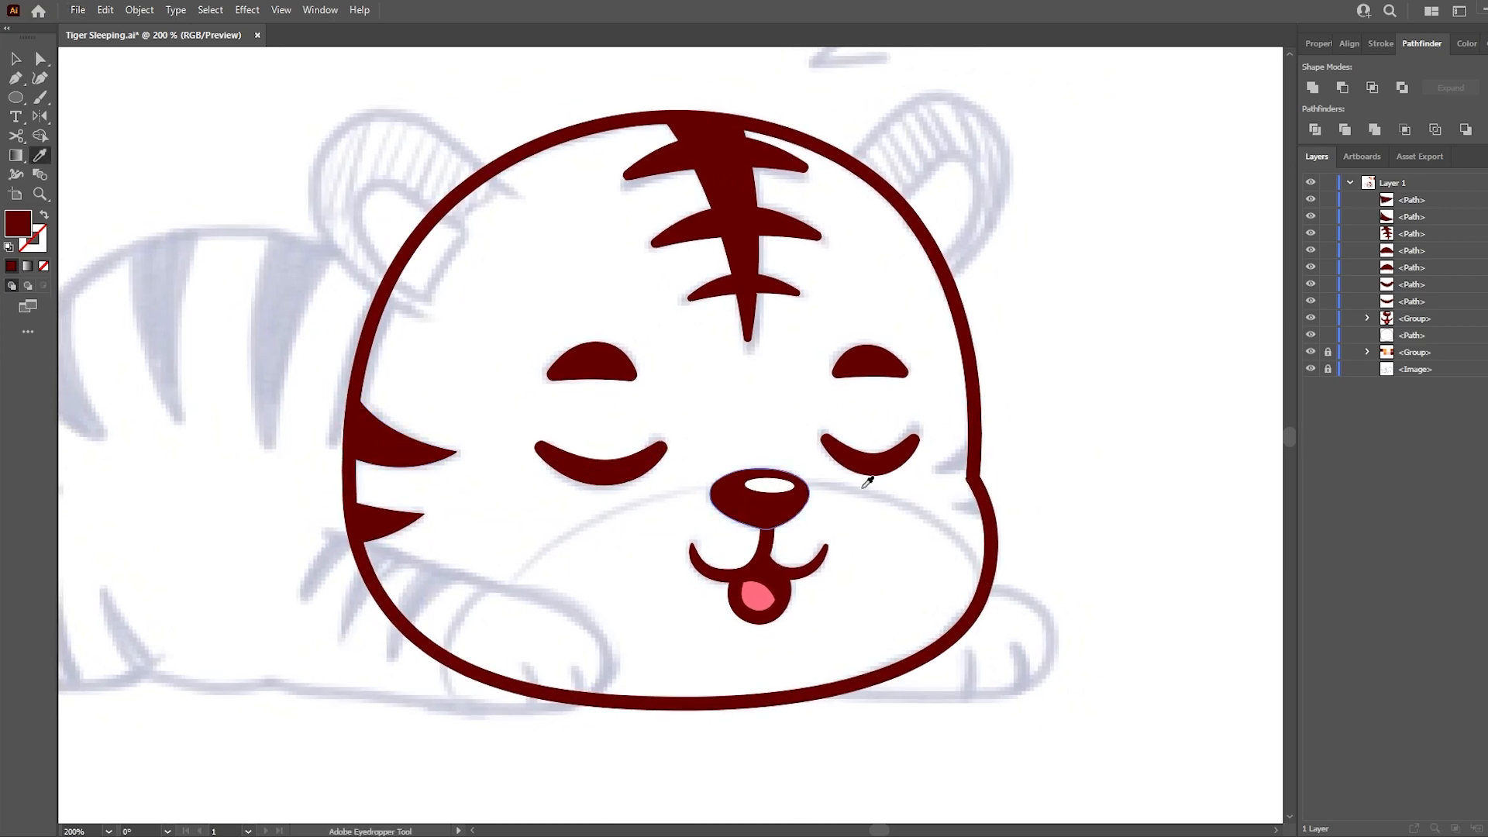
- Trace the two small pointed stripes on the right cheek as dark red filled shapes along the head outline
{"action": "key", "text": "p"}
{"action": "left_click", "coordinate": [975, 430]}
{"action": "mouse_move", "coordinate": [930, 471]}
{"action": "left_mouse_down"}
{"action": "mouse_move", "coordinate": [1002, 484]}
{"action": "mouse_move", "coordinate": [934, 480]}
{"action": "left_mouse_up"}
{"action": "left_click", "coordinate": [975, 430]}
{"action": "left_click", "coordinate": [946, 500]}
{"action": "left_click", "coordinate": [979, 490]}
{"action": "left_click", "coordinate": [988, 520]}
{"action": "key", "text": "a"}
{"action": "left_click", "coordinate": [1030, 490]}
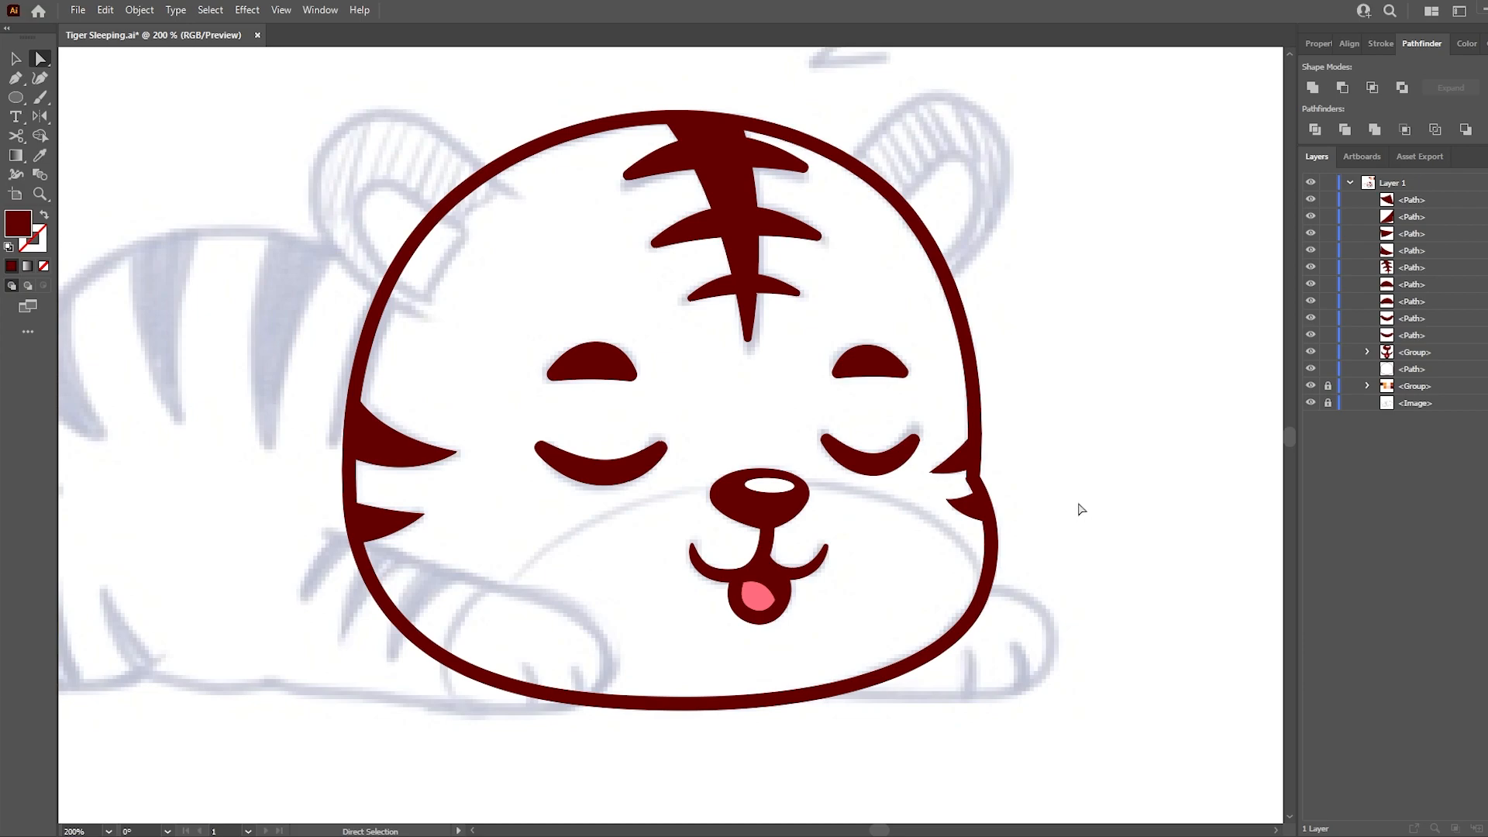
- Draw a closed off-white muzzle shape that arches over the nose and extends past the head outline below the chin
{"action": "key", "text": "p"}
{"action": "left_click", "coordinate": [453, 661]}
{"action": "left_click_drag", "start_coordinate": [756, 478], "coordinate": [1012, 477]}
{"action": "left_click", "coordinate": [1009, 693]}
{"action": "left_click_drag", "start_coordinate": [760, 734], "coordinate": [666, 734]}
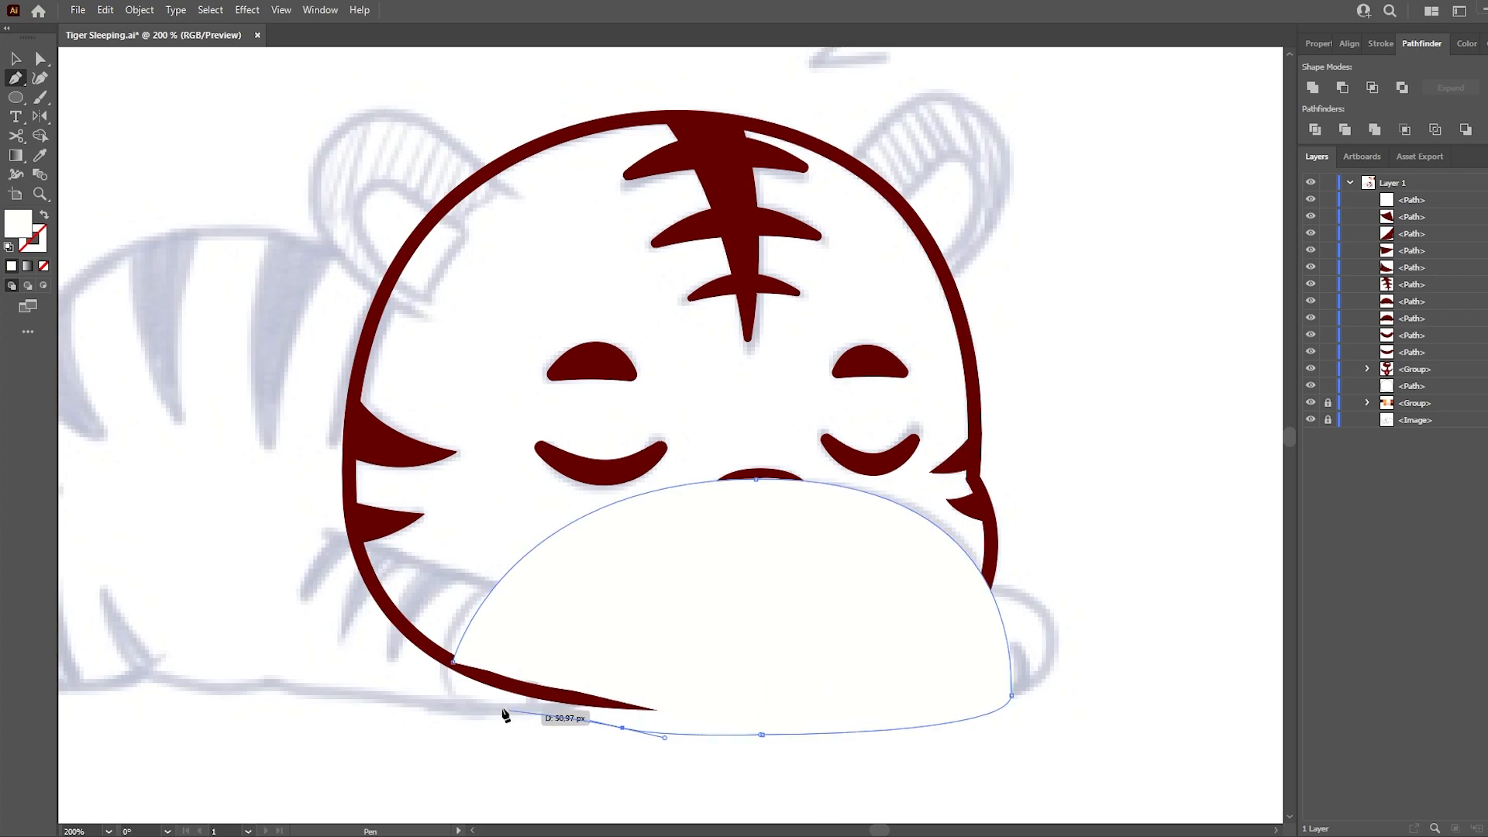
{"action": "left_click", "coordinate": [455, 702]}
{"action": "left_click", "coordinate": [454, 661]}
{"action": "key", "text": "a"}
{"action": "left_click", "coordinate": [365, 664]}
- Copy the head outline, paste it in place and bring it to the front
{"action": "scroll", "coordinate": [825, 414], "scroll_direction": "down", "scroll_amount": 1}
{"action": "left_click", "coordinate": [937, 395]}
{"action": "key", "text": "ctrl+c"}
{"action": "key", "text": "ctrl+f"}
{"action": "key", "text": "ctrl+shift+]"}
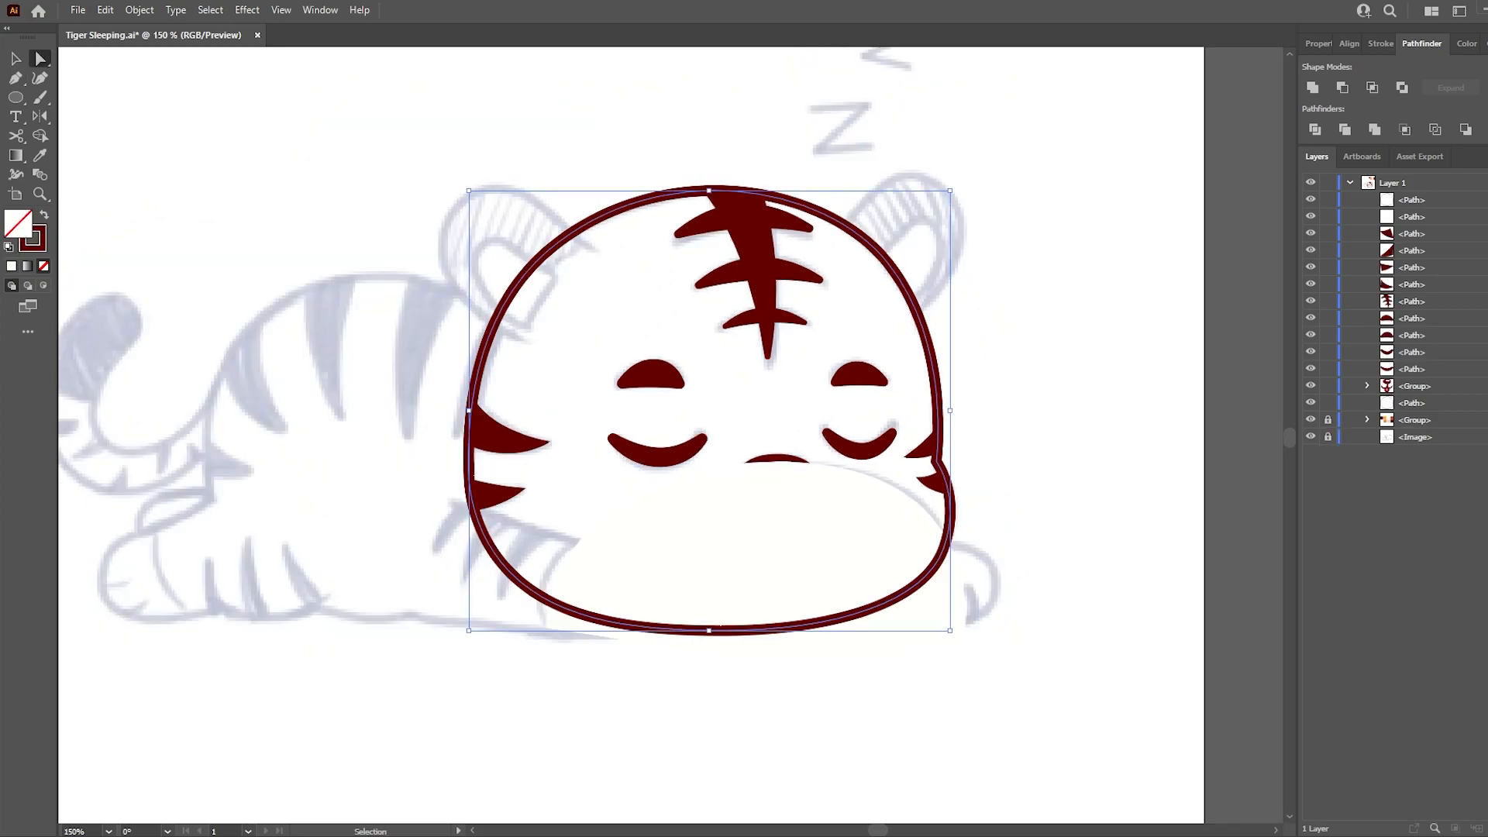
- Fill the copied head shape with the orange from the colour palette
{"action": "key", "text": "ctrl+0"}
{"action": "scroll", "coordinate": [1085, 429], "scroll_direction": "up", "scroll_amount": 1}
{"action": "key", "text": "i"}
{"action": "left_click", "coordinate": [827, 67]}
- Trim the muzzle shape to the head outline with Shape Builder and delete the excess outside the head
{"action": "key", "text": "a"}
{"action": "left_click", "coordinate": [801, 556], "text": "shift"}
{"action": "key", "text": "shift+m"}
{"action": "left_click", "coordinate": [806, 560]}
{"action": "key", "text": "a"}
{"action": "left_click", "coordinate": [881, 612]}
{"action": "key", "text": "Delete"}
- Move the orange head shape behind the face features and colour the muzzle with the palette's off-white
{"action": "left_click_drag", "start_coordinate": [1420, 218], "coordinate": [1435, 394]}
{"action": "key", "text": "i"}
{"action": "left_click", "coordinate": [896, 67]}
{"action": "key", "text": "a"}
{"action": "left_click", "coordinate": [946, 249]}
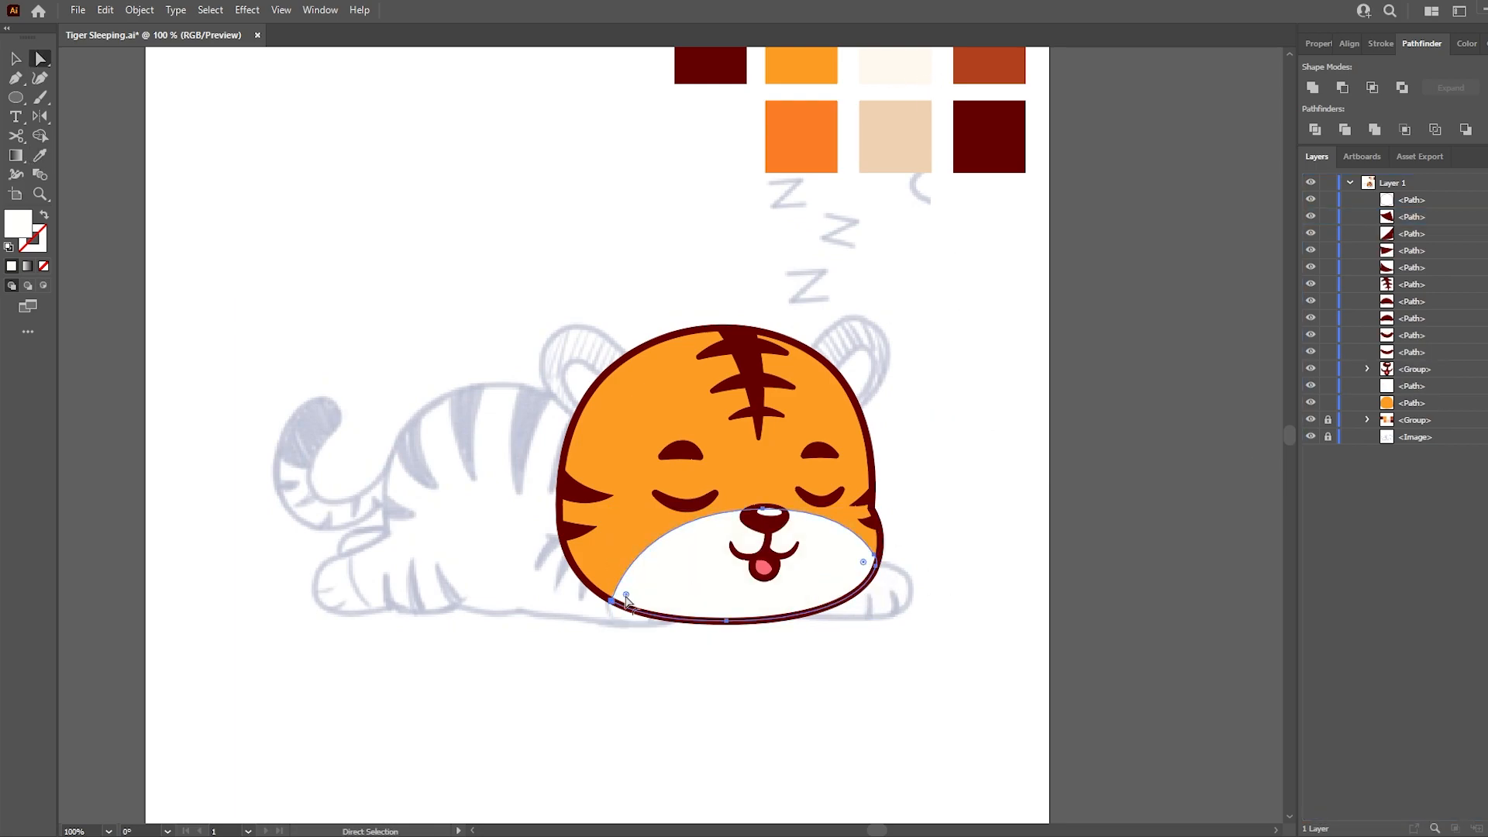
{"action": "left_click", "coordinate": [862, 688]}
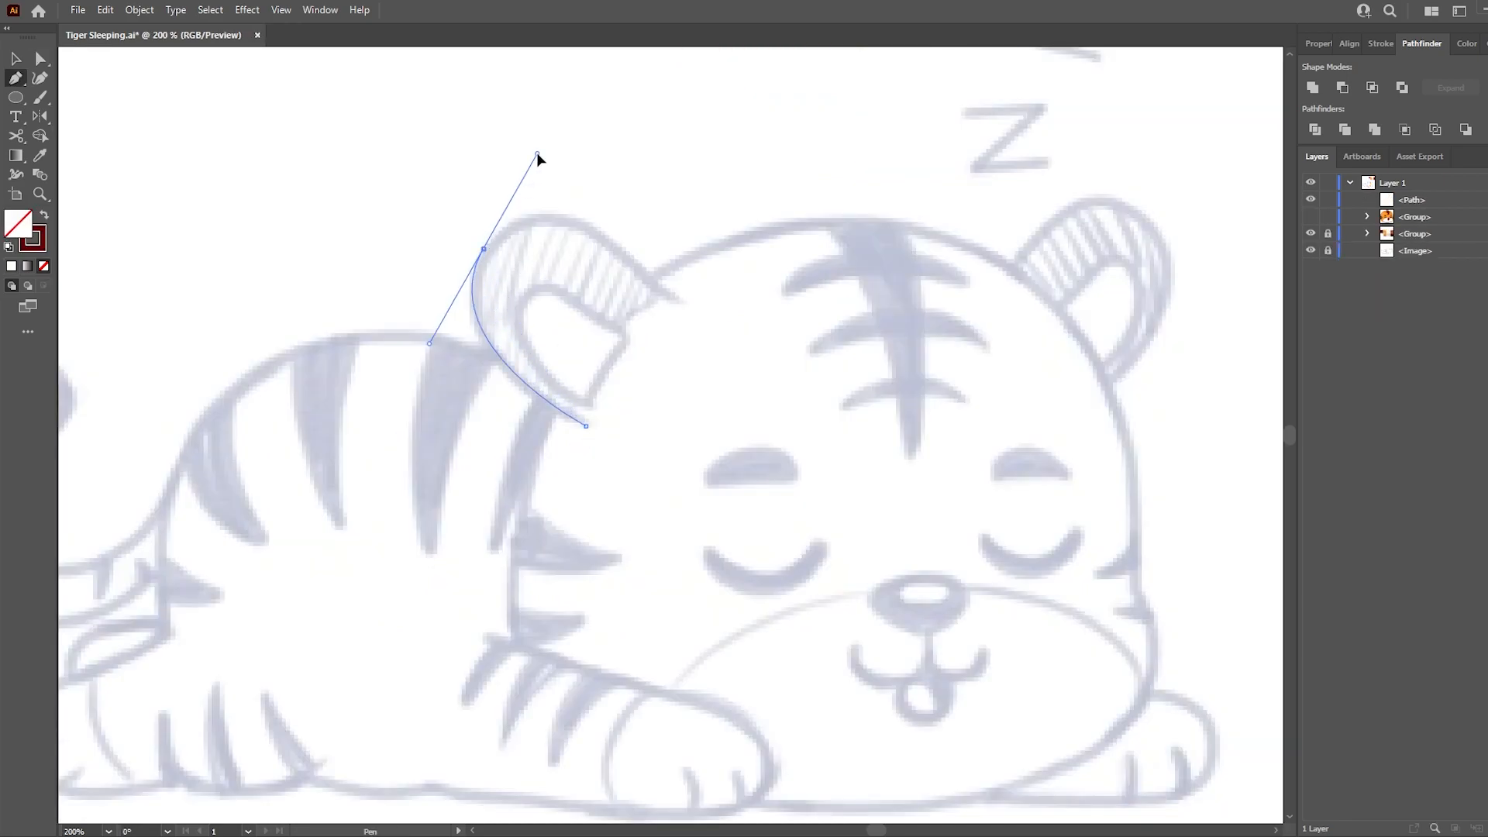
- Trace the left ear as an open curved dark red stroke and adjust its points and handles to the sketch
{"action": "left_click_drag", "start_coordinate": [537, 154], "coordinate": [537, 153]}
{"action": "left_click_drag", "start_coordinate": [680, 301], "coordinate": [707, 321]}
{"action": "key", "text": "a"}
{"action": "left_click_drag", "start_coordinate": [457, 225], "coordinate": [521, 264]}
{"action": "left_click_drag", "start_coordinate": [538, 153], "coordinate": [538, 162]}
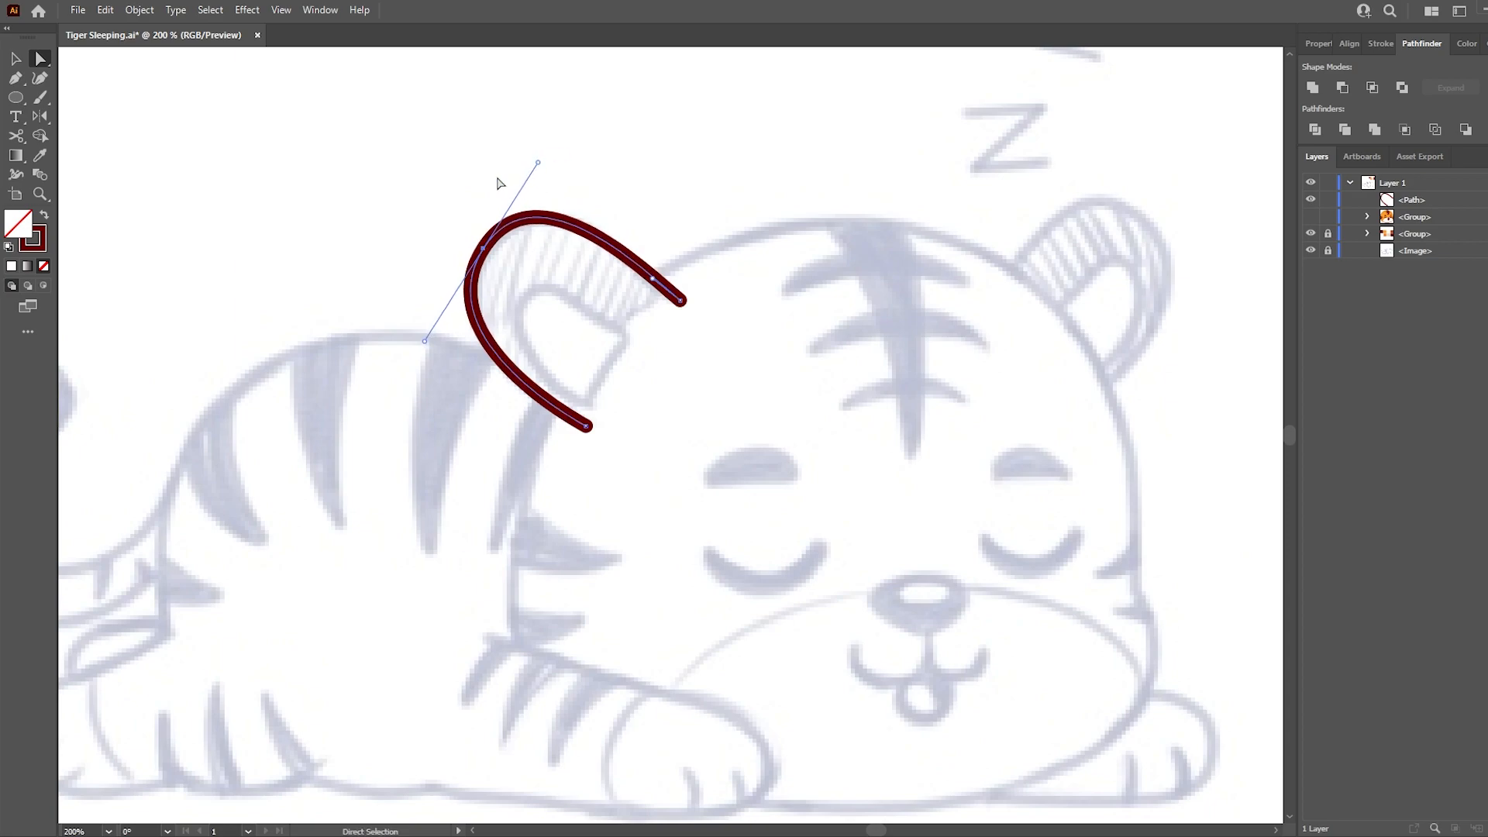
{"action": "left_click_drag", "start_coordinate": [686, 296], "coordinate": [682, 299]}
{"action": "left_click_drag", "start_coordinate": [596, 236], "coordinate": [595, 245]}
{"action": "left_click_drag", "start_coordinate": [592, 427], "coordinate": [587, 425]}
{"action": "key", "text": "a"}
{"action": "mouse_move", "coordinate": [680, 301]}
{"action": "left_mouse_down"}
{"action": "mouse_move", "coordinate": [653, 339]}
{"action": "mouse_move", "coordinate": [684, 295]}
{"action": "left_mouse_up"}
{"action": "key", "text": "ctrl+z"}
- Paste a copy of the ear outline in front and close it with a curved segment across the head
{"action": "key", "text": "v"}
{"action": "key", "text": "ctrl+c"}
{"action": "key", "text": "ctrl+f"}
{"action": "key", "text": "p"}
{"action": "left_click", "coordinate": [683, 295]}
{"action": "left_click", "coordinate": [626, 409]}
{"action": "left_click", "coordinate": [587, 425]}
- Trace the inner left ear as a closed dark red outline with a rounded upper corner
{"action": "left_click", "coordinate": [633, 342], "text": "ctrl"}
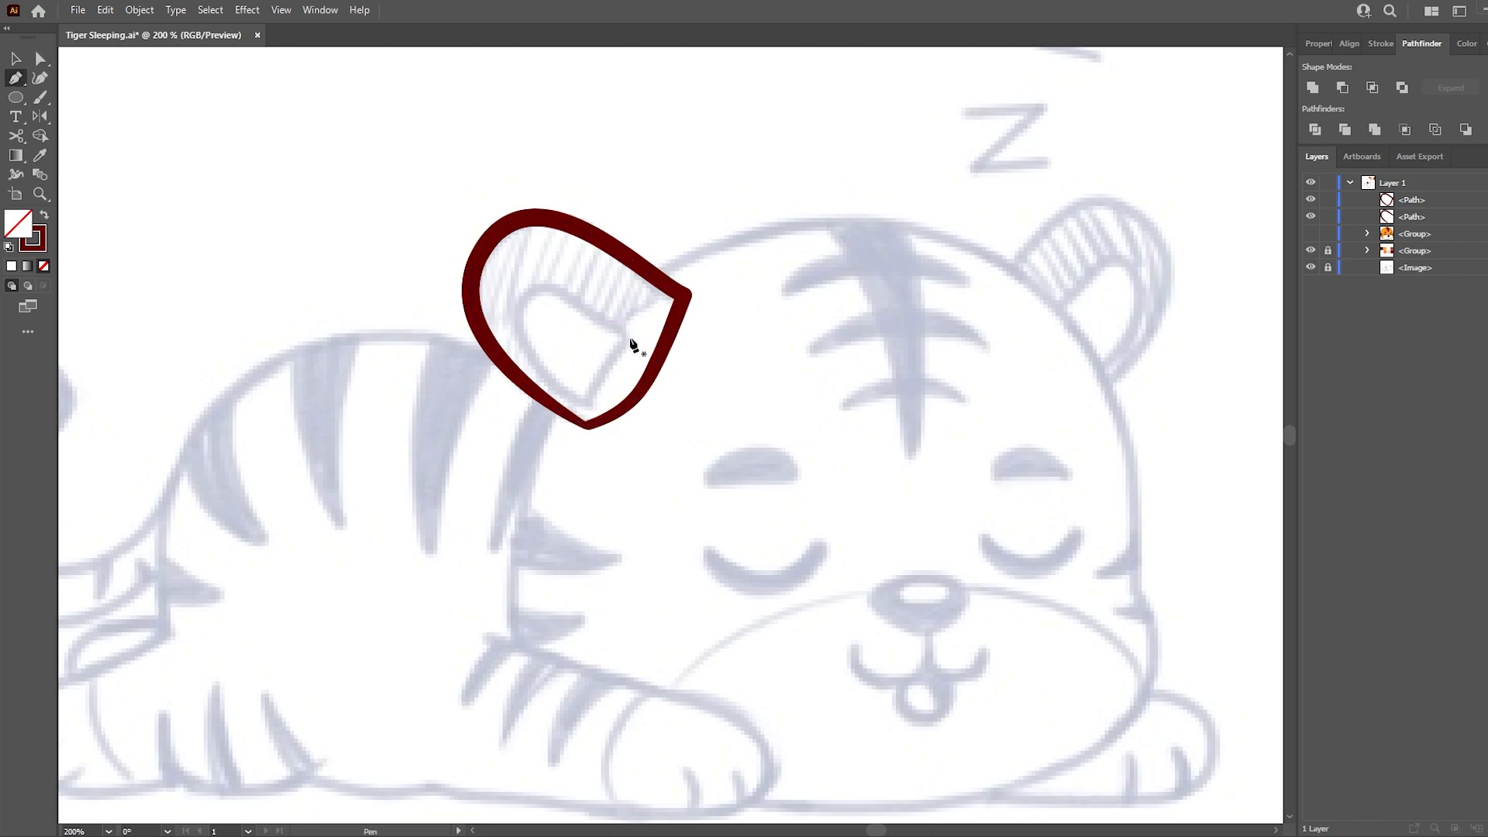
{"action": "left_click_drag", "start_coordinate": [510, 259], "coordinate": [509, 258]}
{"action": "left_click", "coordinate": [546, 283], "text": "alt"}
{"action": "left_click_drag", "start_coordinate": [586, 407], "coordinate": [710, 486]}
{"action": "left_click", "coordinate": [586, 407], "text": "alt"}
{"action": "left_click_drag", "start_coordinate": [630, 337], "coordinate": [652, 312]}
{"action": "key", "text": "a"}
{"action": "left_click_drag", "start_coordinate": [548, 301], "coordinate": [704, 394]}
{"action": "left_click", "coordinate": [1381, 43]}
{"action": "left_click", "coordinate": [727, 382]}
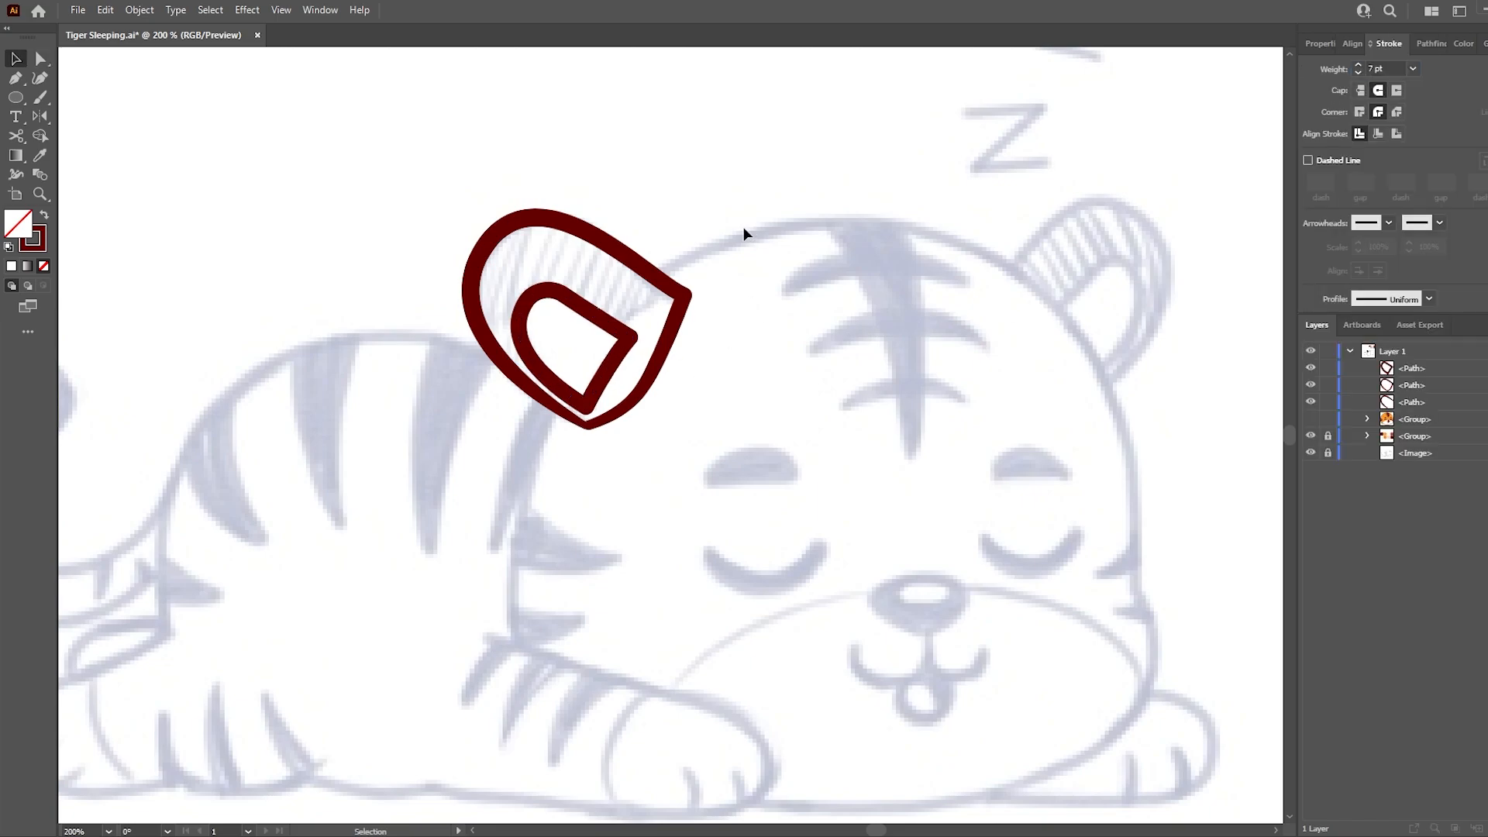
- Show the hidden head artwork and fill the closed ear copy with the head's orange
{"action": "left_click_drag", "start_coordinate": [649, 279], "coordinate": [646, 283]}
{"action": "left_click", "coordinate": [1311, 419]}
{"action": "left_click", "coordinate": [614, 369]}
{"action": "key", "text": "i"}
{"action": "left_click", "coordinate": [721, 388]}
{"action": "key", "text": "ctrl+z"}
{"action": "left_click", "coordinate": [673, 329], "text": "ctrl"}
{"action": "left_click", "coordinate": [811, 351]}
{"action": "key", "text": "a"}
{"action": "left_click", "coordinate": [722, 165]}
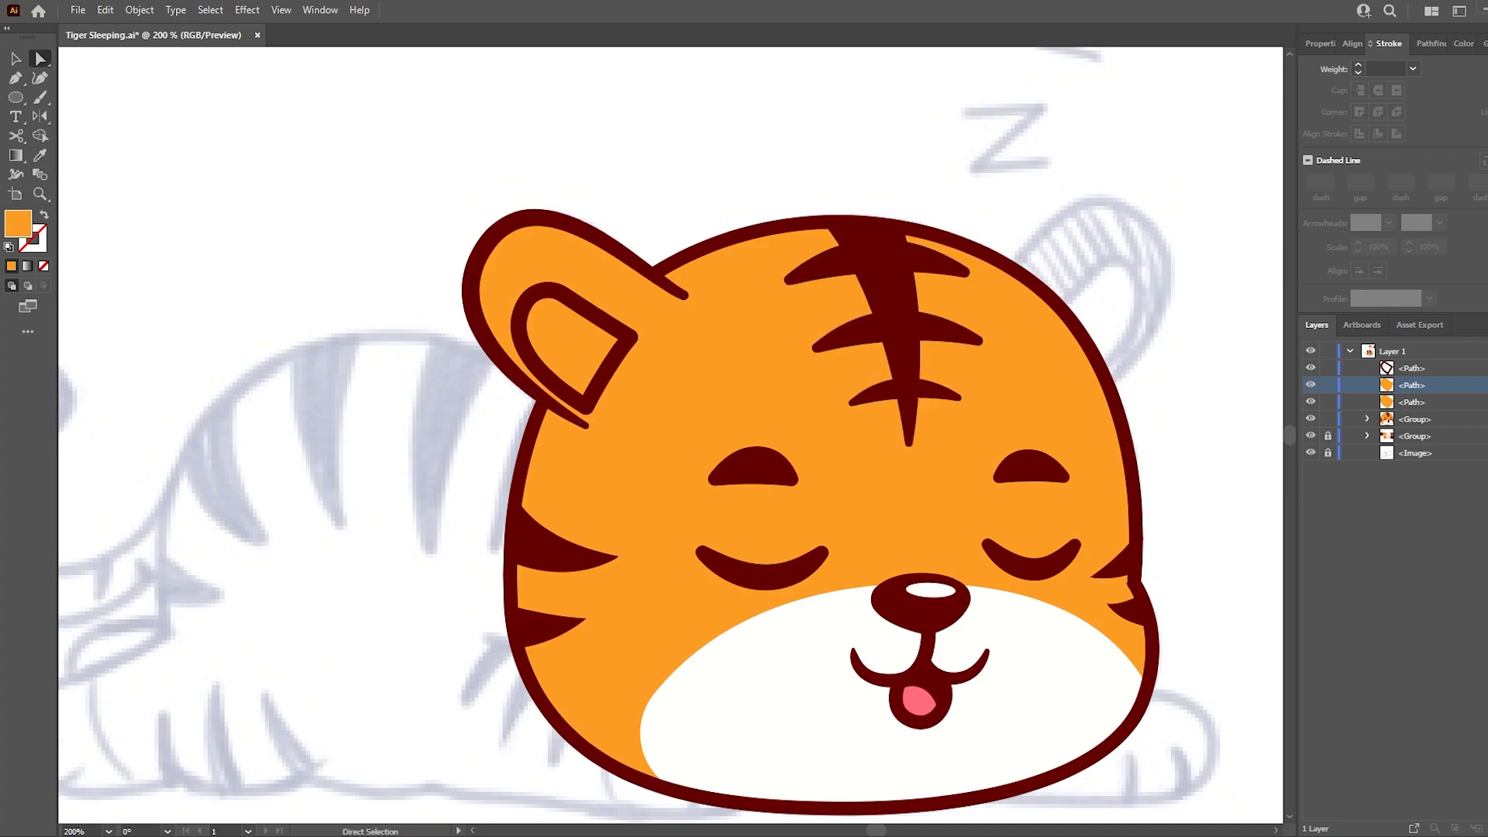
- Nudge the inner ear outline slightly up and to the right
{"action": "key", "text": "Up"}
{"action": "key", "text": "Right"}
{"action": "left_click", "coordinate": [704, 191]}
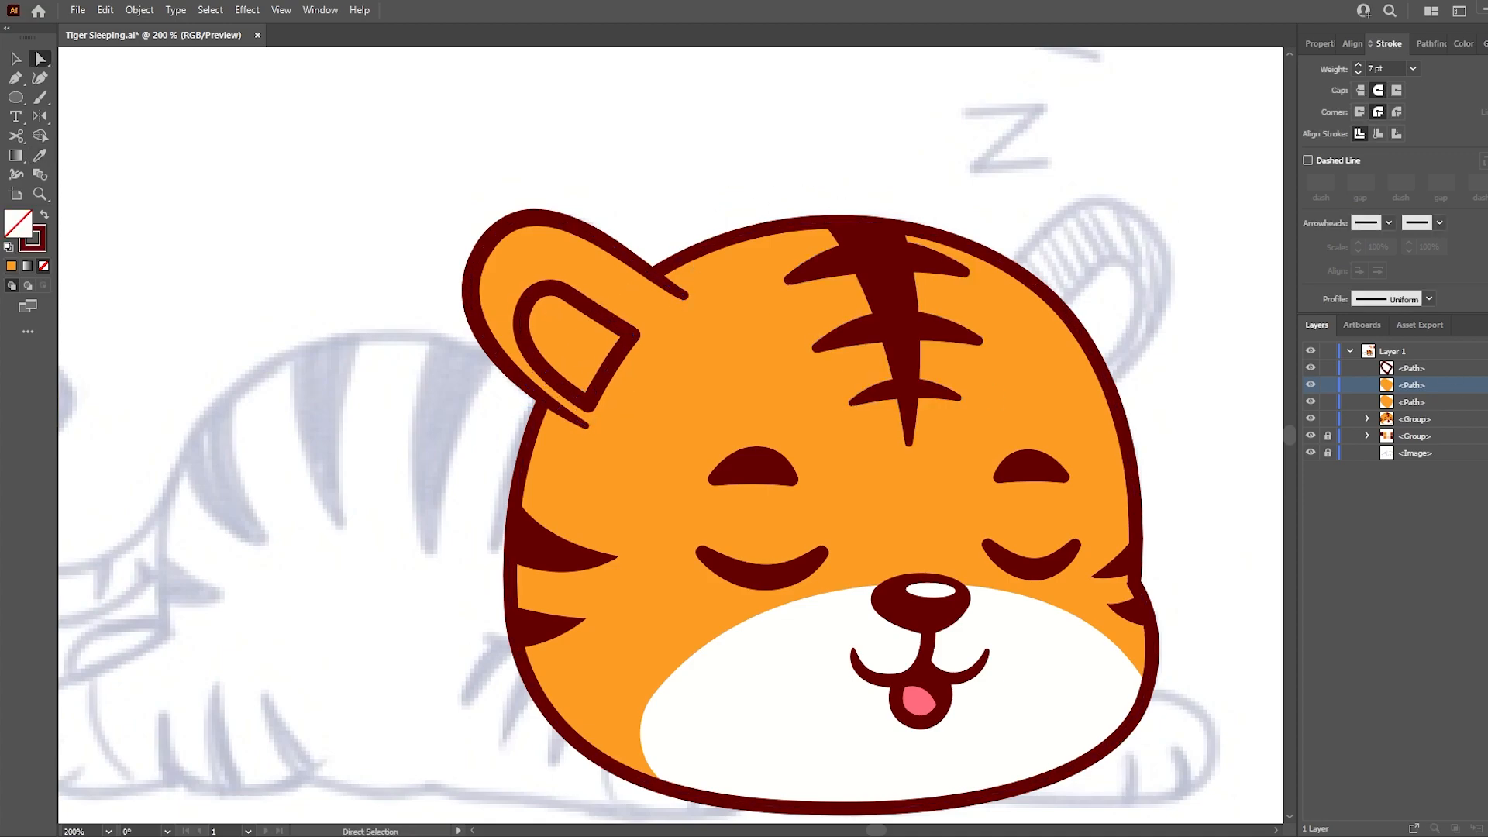
- Paste a copy of the inner ear behind its outline and fill it with a lighter tint of the tongue's pink
{"action": "key", "text": "ctrl+c"}
{"action": "key", "text": "ctrl+b"}
{"action": "key", "text": "i"}
{"action": "left_click", "coordinate": [921, 696]}
{"action": "double_click", "coordinate": [19, 223]}
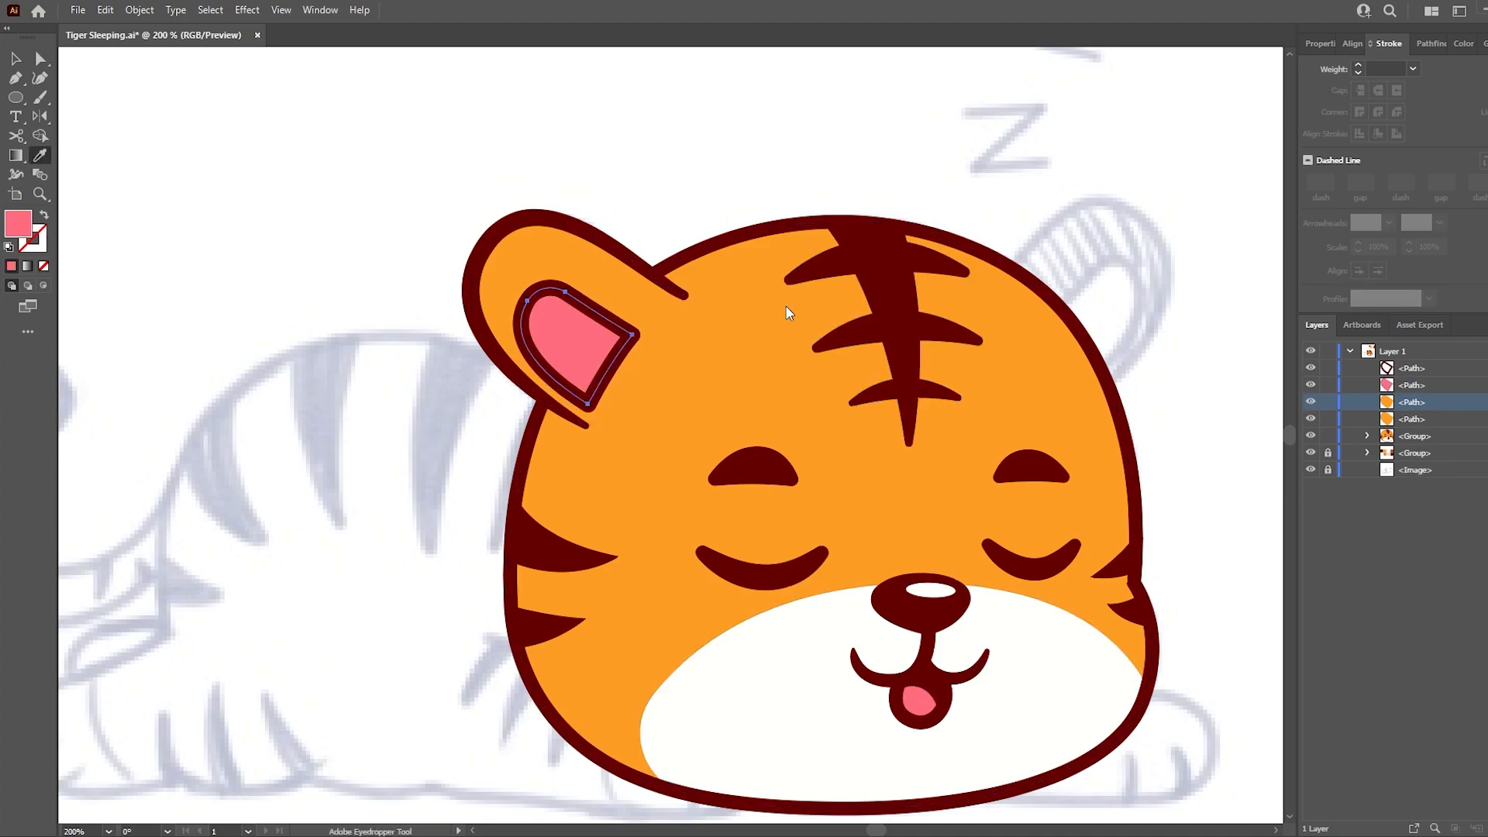
{"action": "left_click", "coordinate": [1318, 320]}
{"action": "key", "text": "a"}
{"action": "left_click", "coordinate": [961, 193]}
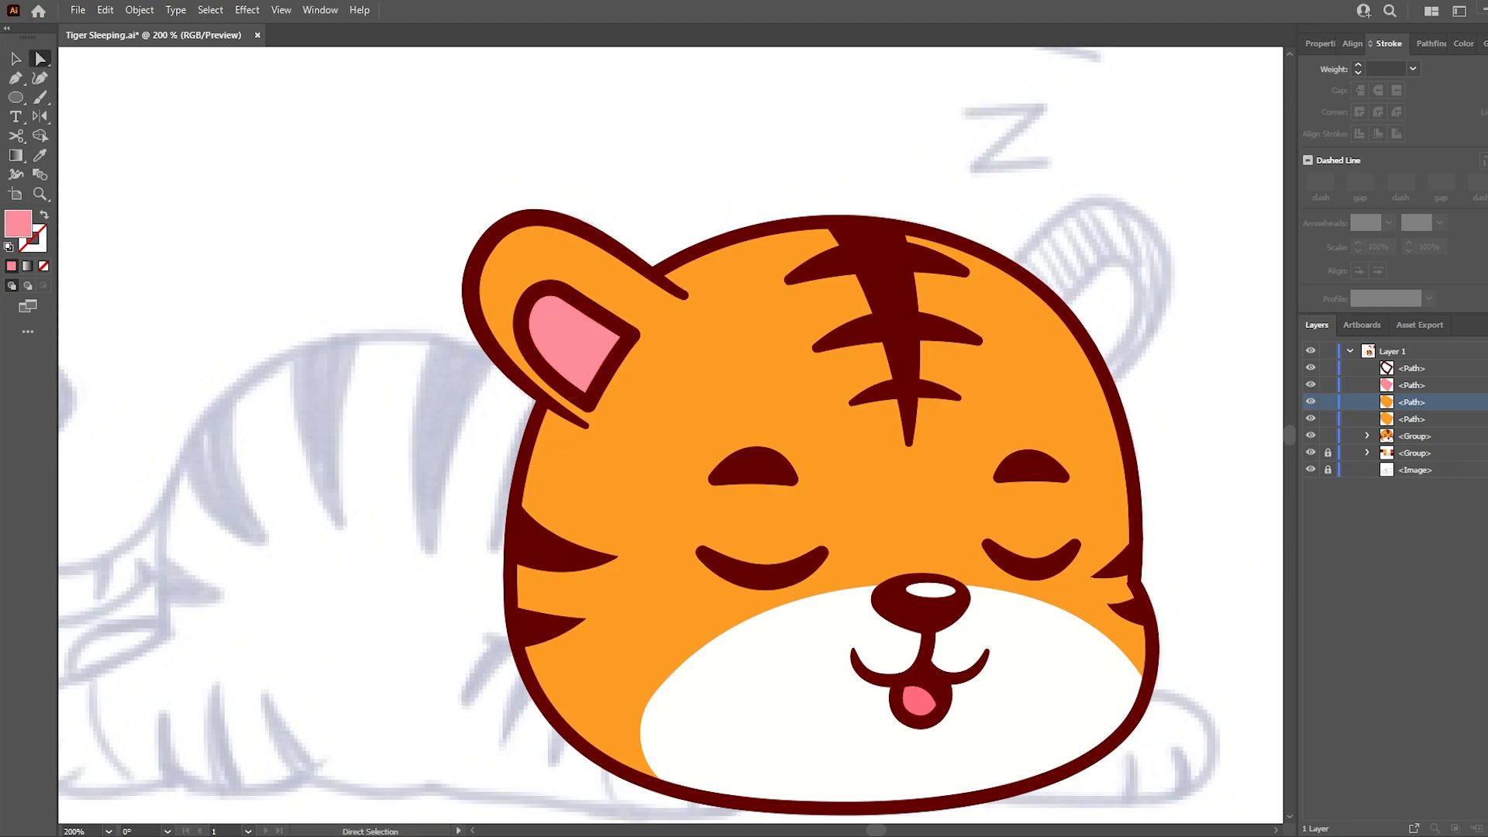
- Group the pink inner ear fill with its dark red outline
{"action": "left_click", "coordinate": [612, 323]}
{"action": "left_click", "coordinate": [579, 337], "text": "shift"}
{"action": "key", "text": "ctrl+g"}
{"action": "left_click", "coordinate": [699, 166]}
- Recolour the forehead stripe and all the cheek stripes with a reddish brown fill
{"action": "left_click", "coordinate": [878, 306]}
{"action": "left_click", "coordinate": [560, 552], "text": "shift"}
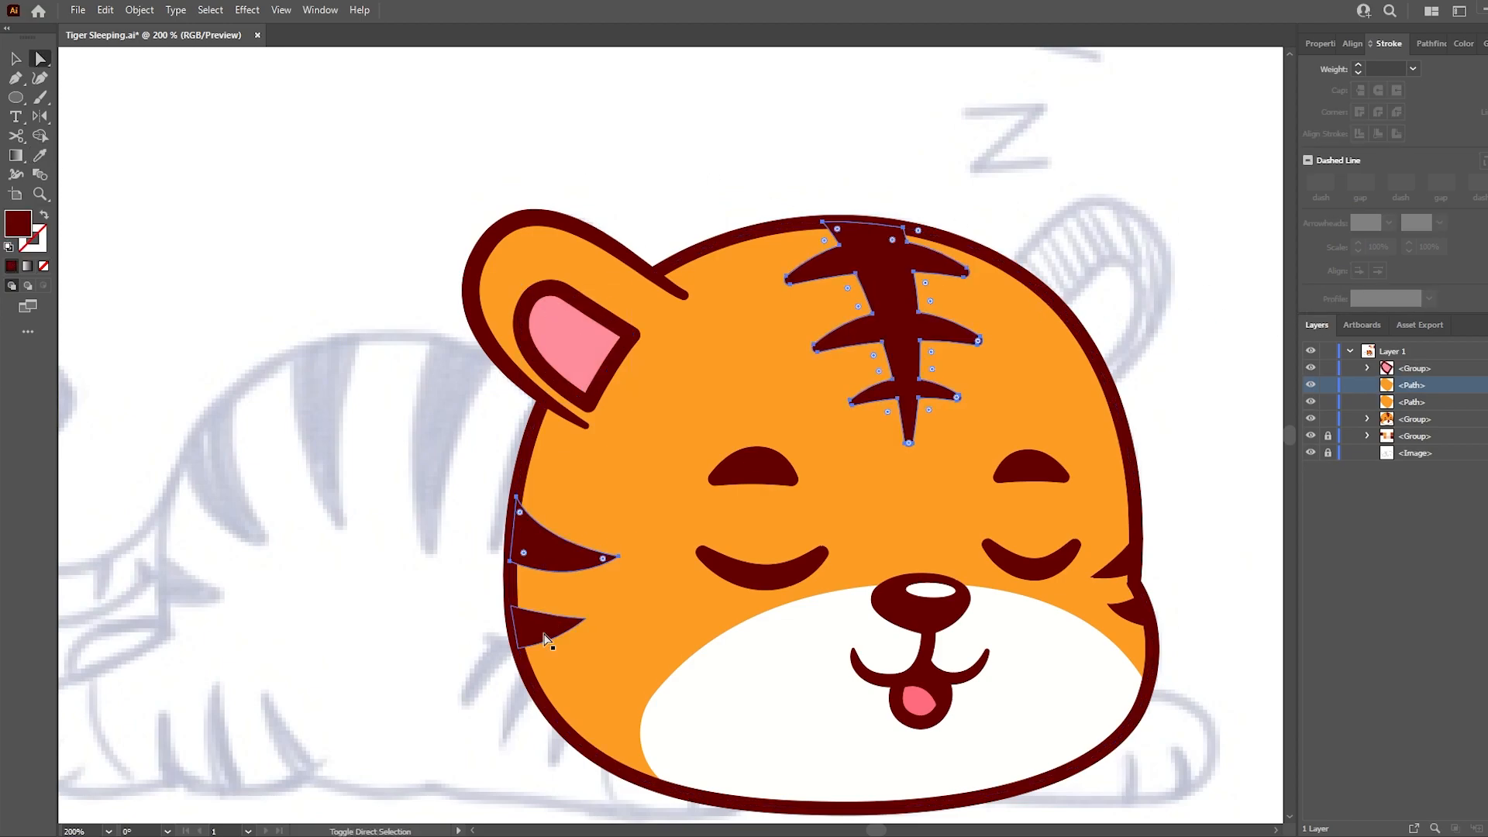
{"action": "key", "text": "i"}
{"action": "left_click", "coordinate": [648, 379]}
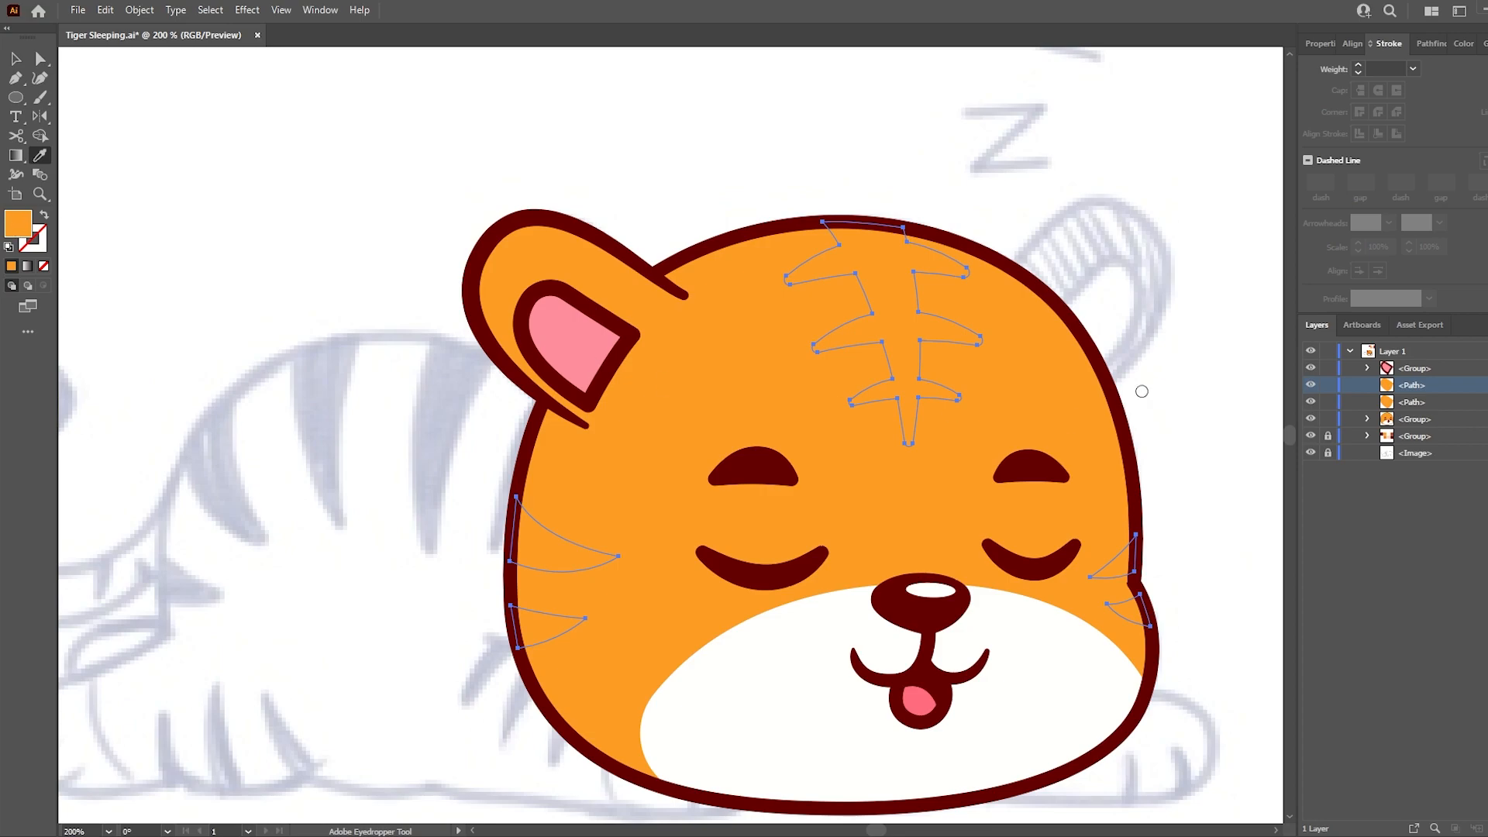
{"action": "left_click", "coordinate": [1339, 322]}
{"action": "key", "text": "a"}
{"action": "left_click", "coordinate": [1185, 319]}
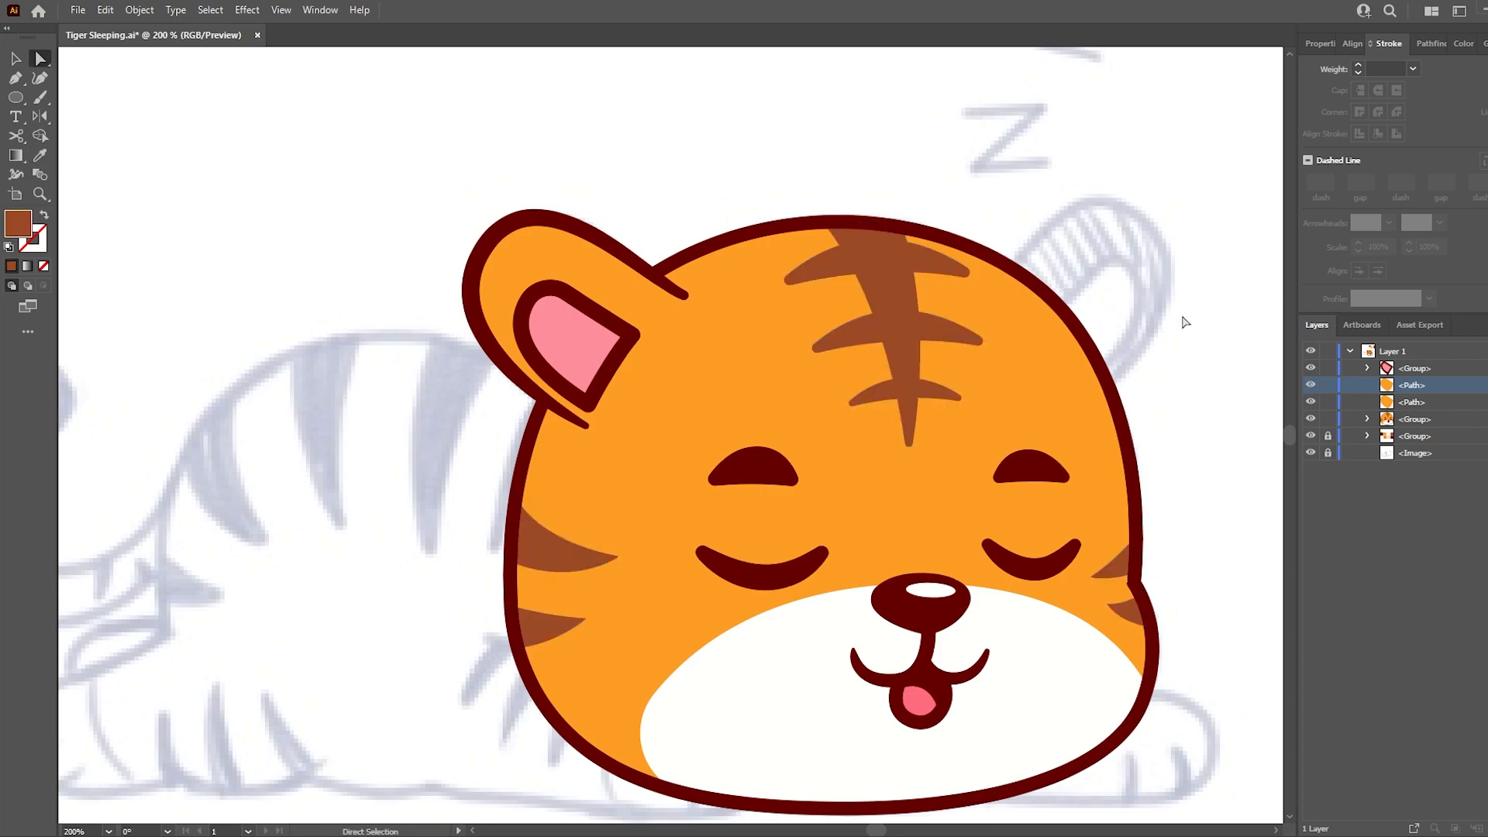
- Draw a closed brown shape covering the left ear around the inner ear and send it backward
{"action": "scroll", "coordinate": [645, 356], "scroll_direction": "up", "scroll_amount": 1}
{"action": "key", "text": "p"}
{"action": "left_click", "coordinate": [681, 253]}
{"action": "left_click", "coordinate": [639, 287]}
{"action": "key", "text": "ctrl+z"}
{"action": "left_click_drag", "start_coordinate": [644, 290], "coordinate": [598, 364]}
{"action": "left_click_drag", "start_coordinate": [541, 442], "coordinate": [519, 441]}
{"action": "left_click_drag", "start_coordinate": [356, 334], "coordinate": [344, 269]}
{"action": "left_click_drag", "start_coordinate": [344, 186], "coordinate": [353, 147]}
{"action": "left_click_drag", "start_coordinate": [677, 153], "coordinate": [701, 171]}
{"action": "left_click", "coordinate": [680, 253]}
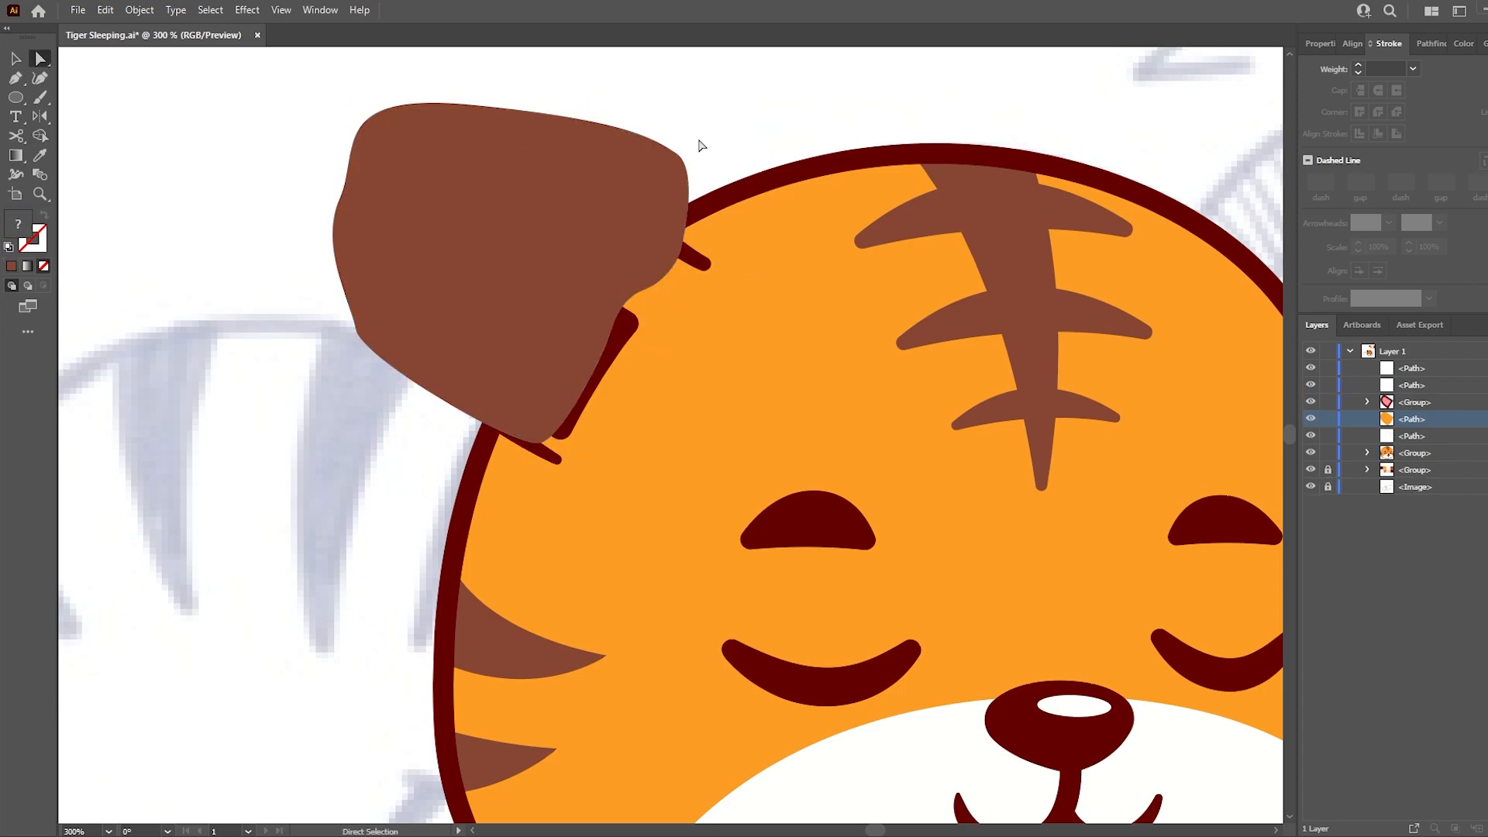
{"action": "key", "text": "ctrl+["}
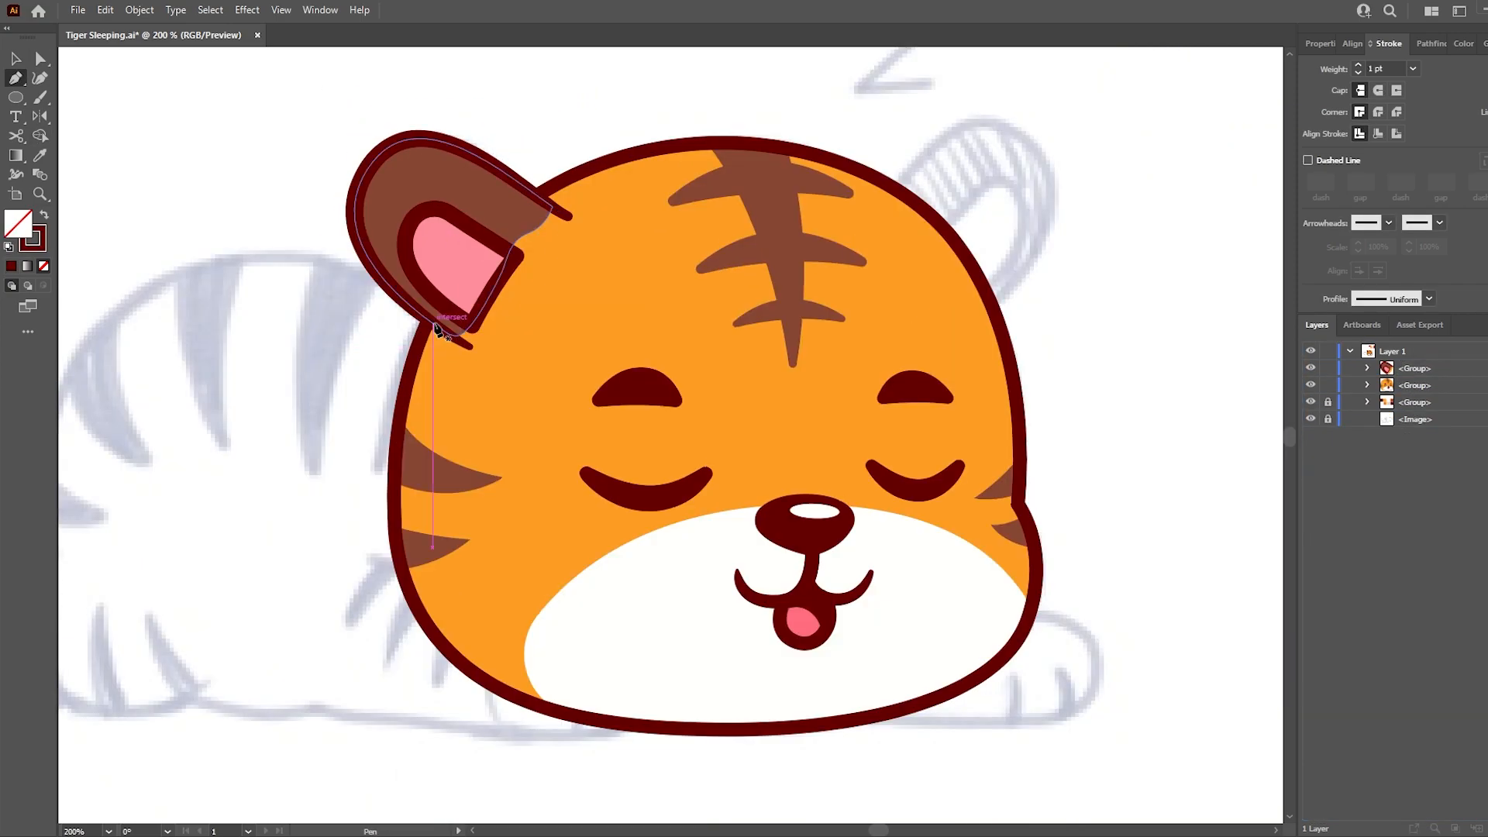
{"action": "left_click", "coordinate": [434, 323]}
- Draw the inner curve of a shading shape along the left cheek and chin, inside the head outline
{"action": "left_click_drag", "start_coordinate": [755, 687], "coordinate": [1176, 687]}
{"action": "key", "text": "ctrl+z"}
{"action": "left_click_drag", "start_coordinate": [671, 694], "coordinate": [1028, 709]}
{"action": "left_click", "coordinate": [1046, 586]}
{"action": "scroll", "coordinate": [515, 754], "scroll_direction": "left", "scroll_amount": 9}
{"action": "key", "text": "ctrl+z"}
{"action": "scroll", "coordinate": [525, 721], "scroll_direction": "right", "scroll_amount": 10}
{"action": "scroll", "coordinate": [525, 721], "scroll_direction": "down", "scroll_amount": 1}
{"action": "key", "text": "a"}
{"action": "left_click_drag", "start_coordinate": [962, 643], "coordinate": [946, 642]}
{"action": "left_click_drag", "start_coordinate": [1027, 600], "coordinate": [1002, 670]}
- Close the shading shape around the outside of the head and fill it with the outline's dark red
{"action": "key", "text": "p"}
{"action": "left_click", "coordinate": [1014, 553]}
{"action": "left_click_drag", "start_coordinate": [807, 748], "coordinate": [763, 760]}
{"action": "left_click_drag", "start_coordinate": [504, 723], "coordinate": [445, 704]}
{"action": "left_click_drag", "start_coordinate": [328, 628], "coordinate": [298, 553]}
{"action": "left_click_drag", "start_coordinate": [288, 476], "coordinate": [297, 388]}
{"action": "left_click_drag", "start_coordinate": [319, 313], "coordinate": [327, 295]}
{"action": "left_click", "coordinate": [396, 288]}
{"action": "key", "text": "i"}
{"action": "left_click", "coordinate": [600, 355]}
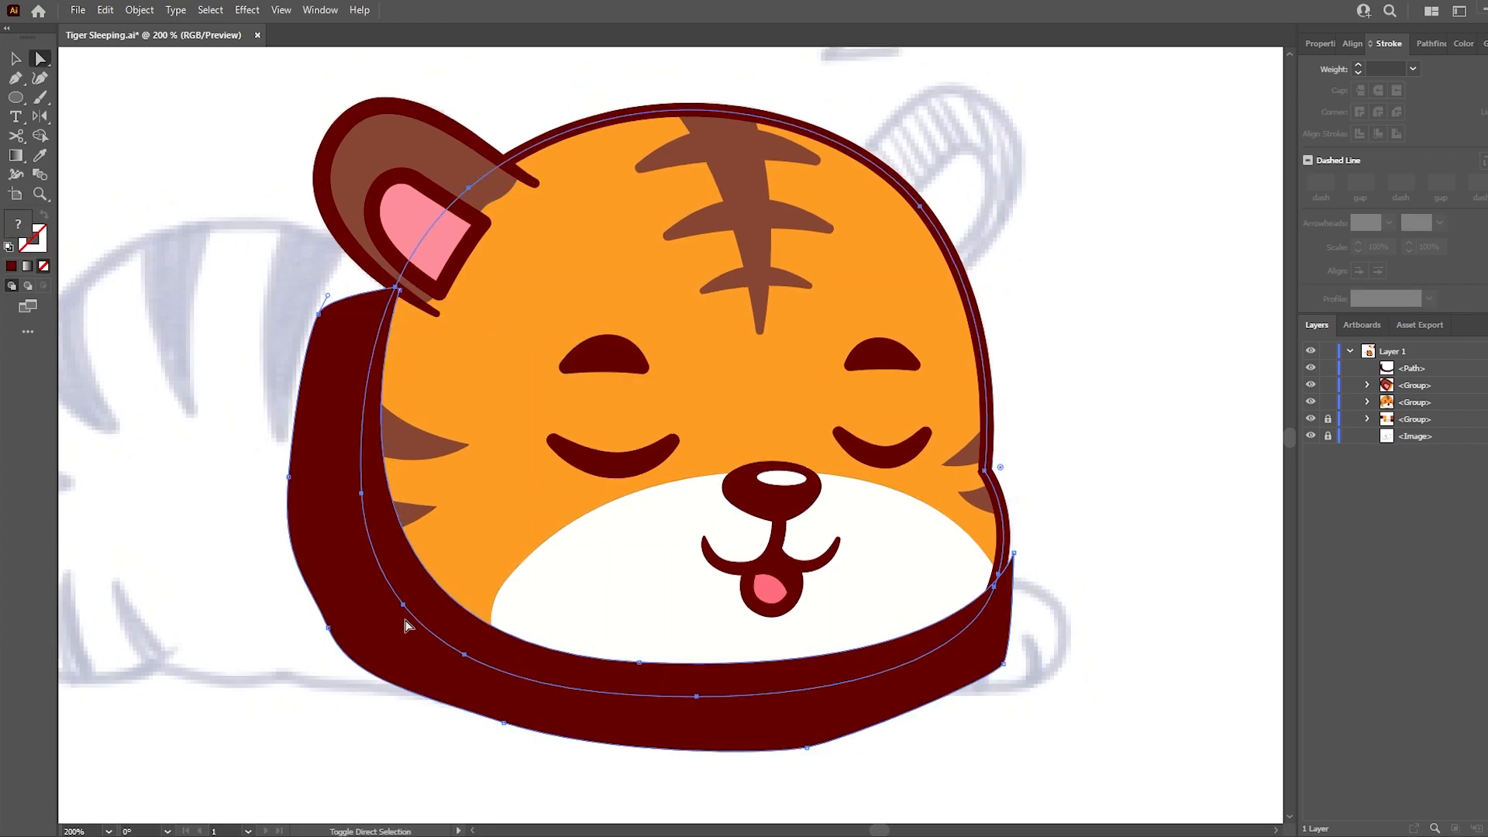
- Trim the dark red shading to the head outline with Shape Builder and move it into the head group
{"action": "key", "text": "shift+m"}
{"action": "left_click", "coordinate": [337, 388], "text": "alt"}
{"action": "key", "text": "a"}
{"action": "left_click", "coordinate": [338, 389]}
{"action": "left_click_drag", "start_coordinate": [1380, 387], "coordinate": [1380, 403]}
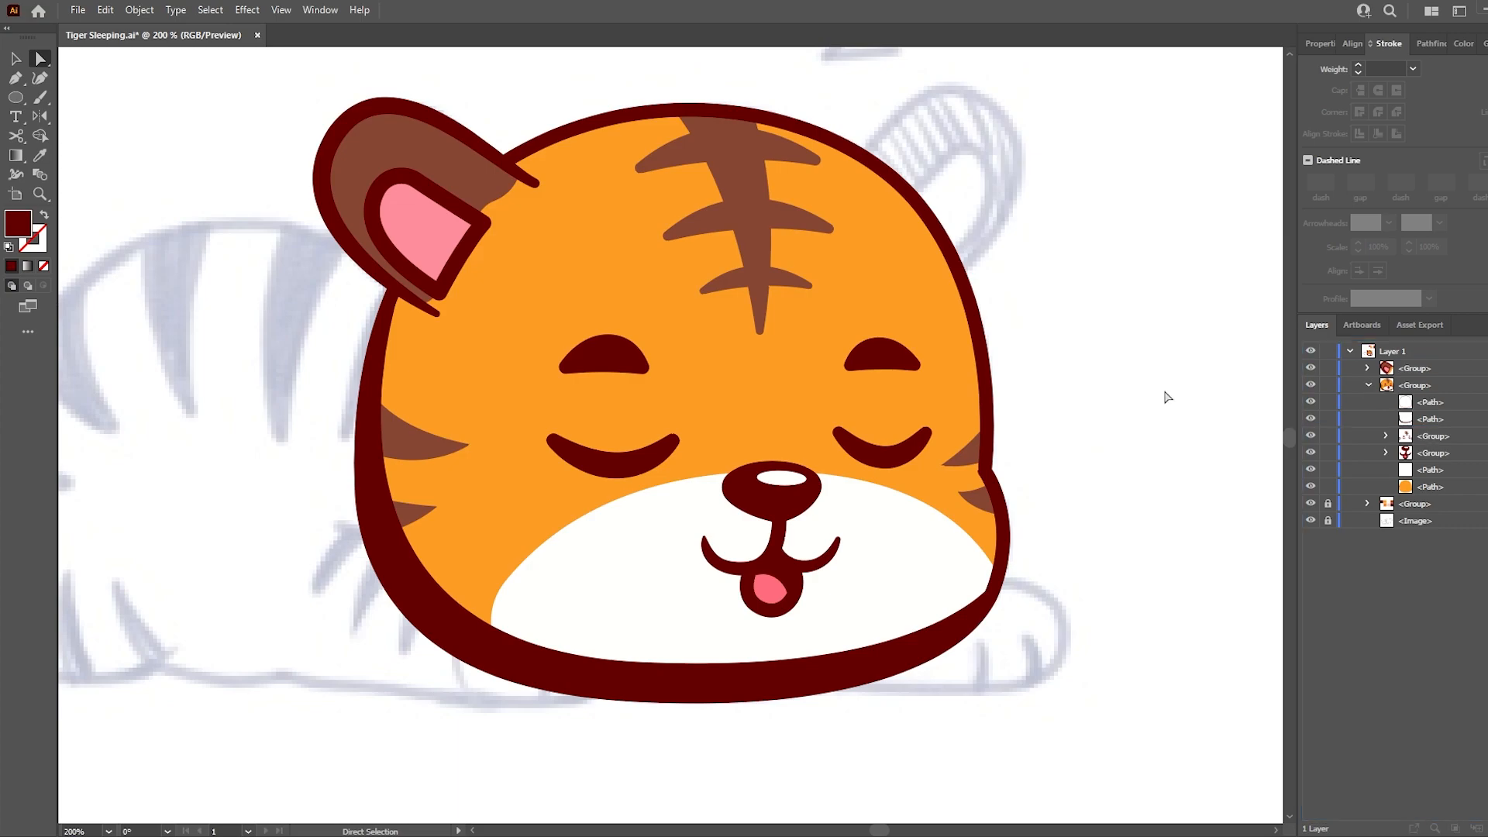
- Draw and adjust the inner curve of a highlight along the upper right of the head, using the muzzle's off-white
{"action": "key", "text": "i"}
{"action": "left_click", "coordinate": [690, 511]}
{"action": "key", "text": "p"}
{"action": "left_click", "coordinate": [509, 167]}
{"action": "left_click_drag", "start_coordinate": [845, 175], "coordinate": [1008, 271]}
{"action": "left_click", "coordinate": [985, 460]}
{"action": "key", "text": "a"}
{"action": "left_click_drag", "start_coordinate": [845, 175], "coordinate": [850, 171]}
{"action": "left_click_drag", "start_coordinate": [1013, 267], "coordinate": [964, 151]}
- Close the highlight shape with points outside the top of the head
{"action": "key", "text": "p"}
{"action": "left_click", "coordinate": [986, 460]}
{"action": "left_click_drag", "start_coordinate": [635, 105], "coordinate": [322, 103]}
{"action": "left_click", "coordinate": [636, 105]}
{"action": "left_click", "coordinate": [502, 118]}
{"action": "left_click", "coordinate": [509, 167]}
- Trim the off-white highlight to the head outline with Shape Builder and delete the part outside
{"action": "key", "text": "a"}
{"action": "left_click", "coordinate": [732, 107], "text": "shift"}
{"action": "key", "text": "shift+m"}
{"action": "left_click", "coordinate": [950, 208]}
{"action": "key", "text": "a"}
{"action": "left_click", "coordinate": [950, 208]}
{"action": "key", "text": "Delete"}
{"action": "left_click_drag", "start_coordinate": [1412, 367], "coordinate": [1419, 443]}
{"action": "key", "text": "ctrl+z"}
- Split the dark red head shading with Shape Builder where it crosses the left cheek stripes and the muzzle
{"action": "scroll", "coordinate": [530, 595], "scroll_direction": "down", "scroll_amount": 2}
{"action": "left_click_drag", "start_coordinate": [303, 538], "coordinate": [359, 564]}
{"action": "left_click", "coordinate": [593, 657]}
{"action": "left_click", "coordinate": [608, 628], "text": "shift"}
{"action": "scroll", "coordinate": [582, 660], "scroll_direction": "up", "scroll_amount": 2}
{"action": "key", "text": "shift+m"}
{"action": "left_click", "coordinate": [493, 591]}
{"action": "left_click", "coordinate": [437, 458]}
{"action": "left_click", "coordinate": [436, 349]}
{"action": "key", "text": "a"}
{"action": "left_click", "coordinate": [332, 363]}
- Recolour the shading along the head's left side, between the cheek stripes, with the palette's darker orange
{"action": "left_click", "coordinate": [436, 457]}
{"action": "left_click", "coordinate": [440, 357], "text": "shift"}
{"action": "left_click", "coordinate": [459, 548], "text": "shift"}
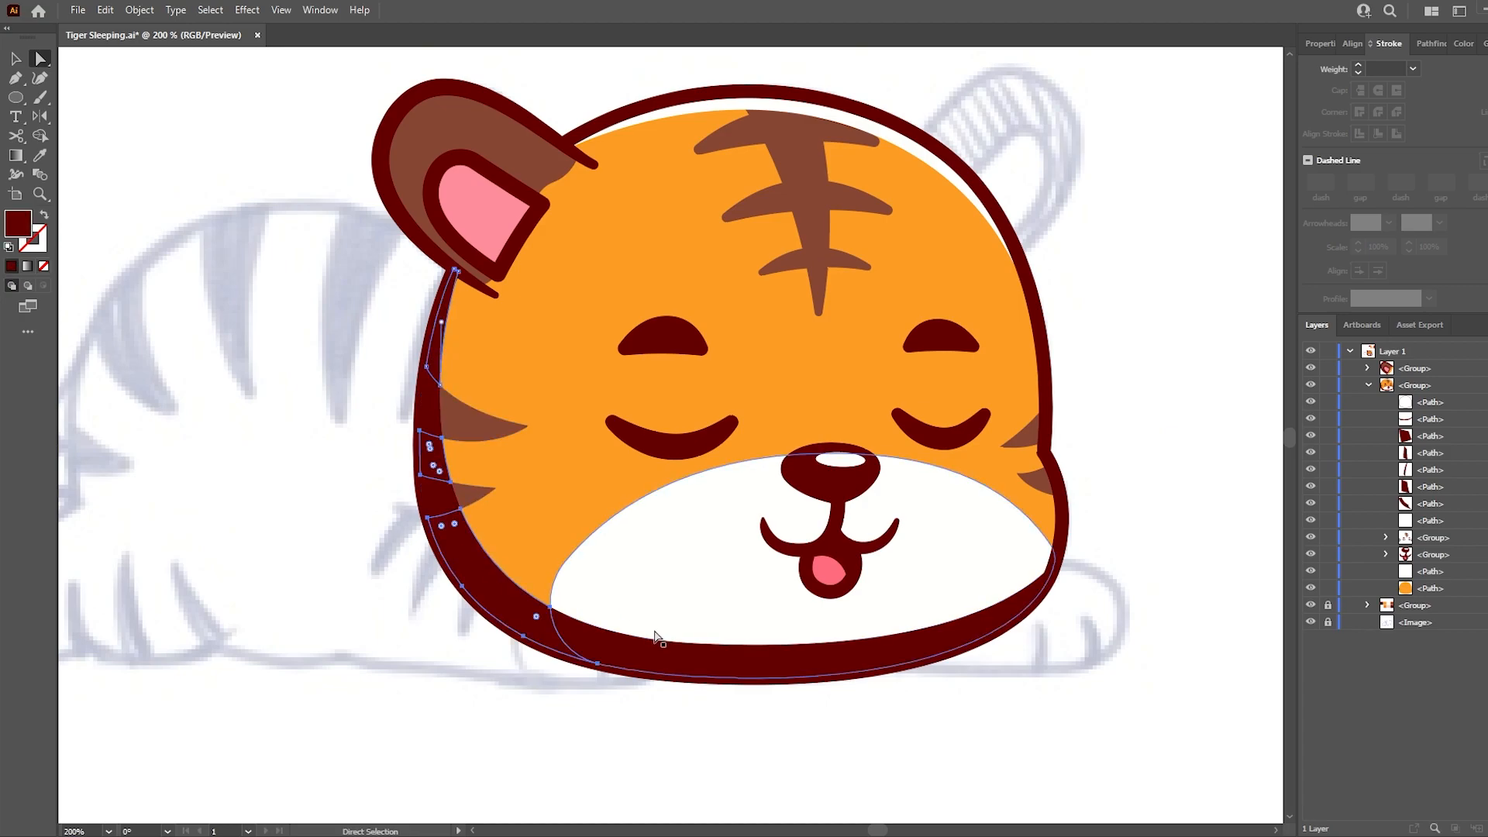
{"action": "left_click_drag", "start_coordinate": [1114, 350], "coordinate": [1057, 408]}
{"action": "scroll", "coordinate": [1056, 408], "scroll_direction": "down", "scroll_amount": 2}
{"action": "left_click_drag", "start_coordinate": [1063, 298], "coordinate": [888, 357]}
{"action": "key", "text": "i"}
{"action": "left_click", "coordinate": [870, 151]}
{"action": "key", "text": "a"}
{"action": "key", "text": "ctrl+z"}
{"action": "key", "text": "i"}
{"action": "left_click", "coordinate": [792, 164]}
- Recolour the shading strip along the bottom of the muzzle with the palette's beige
{"action": "key", "text": "a"}
{"action": "left_click", "coordinate": [702, 627]}
{"action": "key", "text": "i"}
{"action": "left_click", "coordinate": [869, 155]}
{"action": "left_click", "coordinate": [930, 301]}
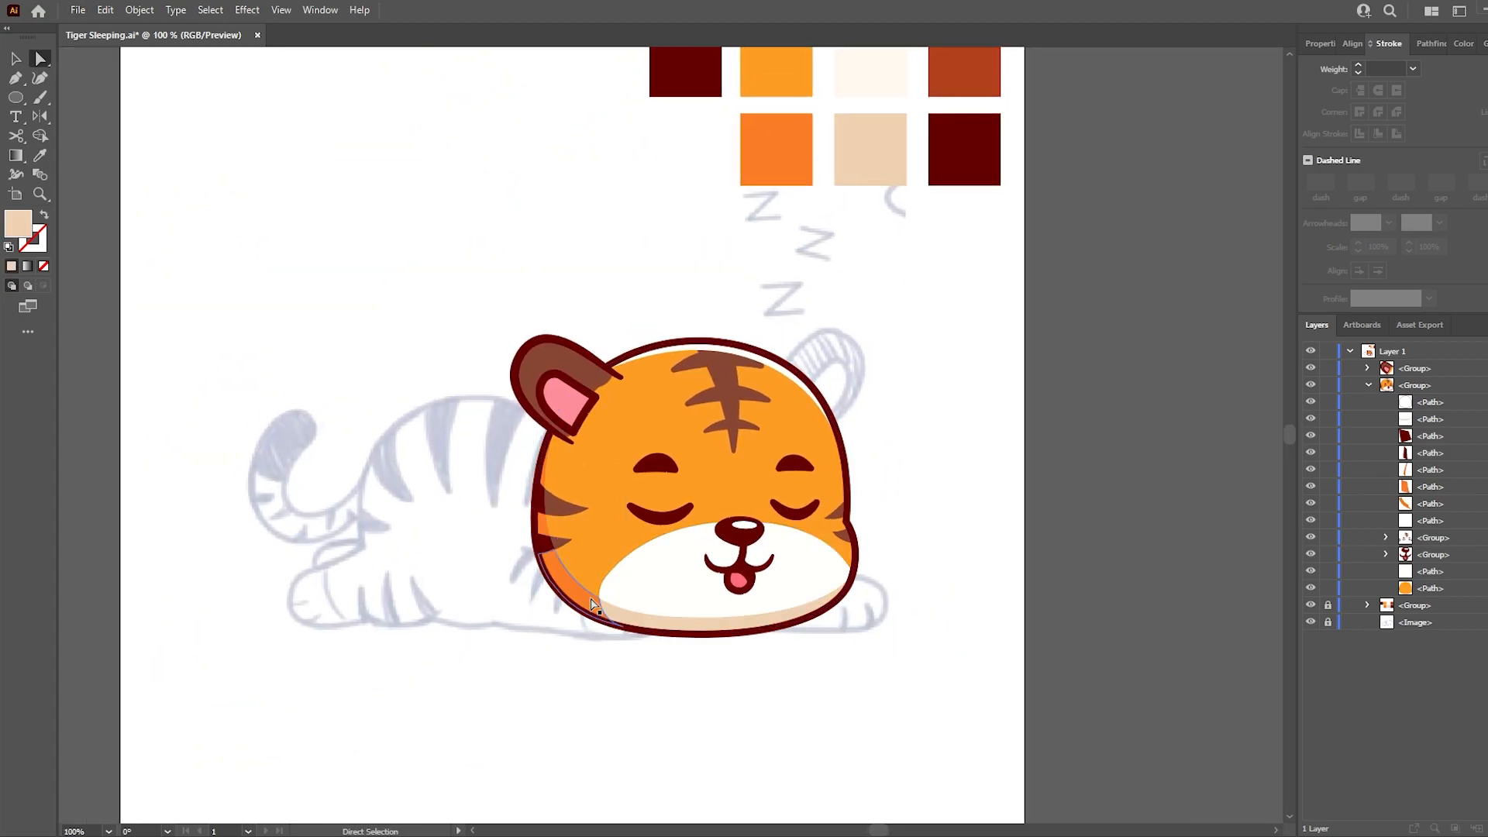
- Set the opacity of the highlight along the top of the head to 60% and save the file
{"action": "scroll", "coordinate": [592, 605], "scroll_direction": "up", "scroll_amount": 1}
{"action": "left_click", "coordinate": [891, 264]}
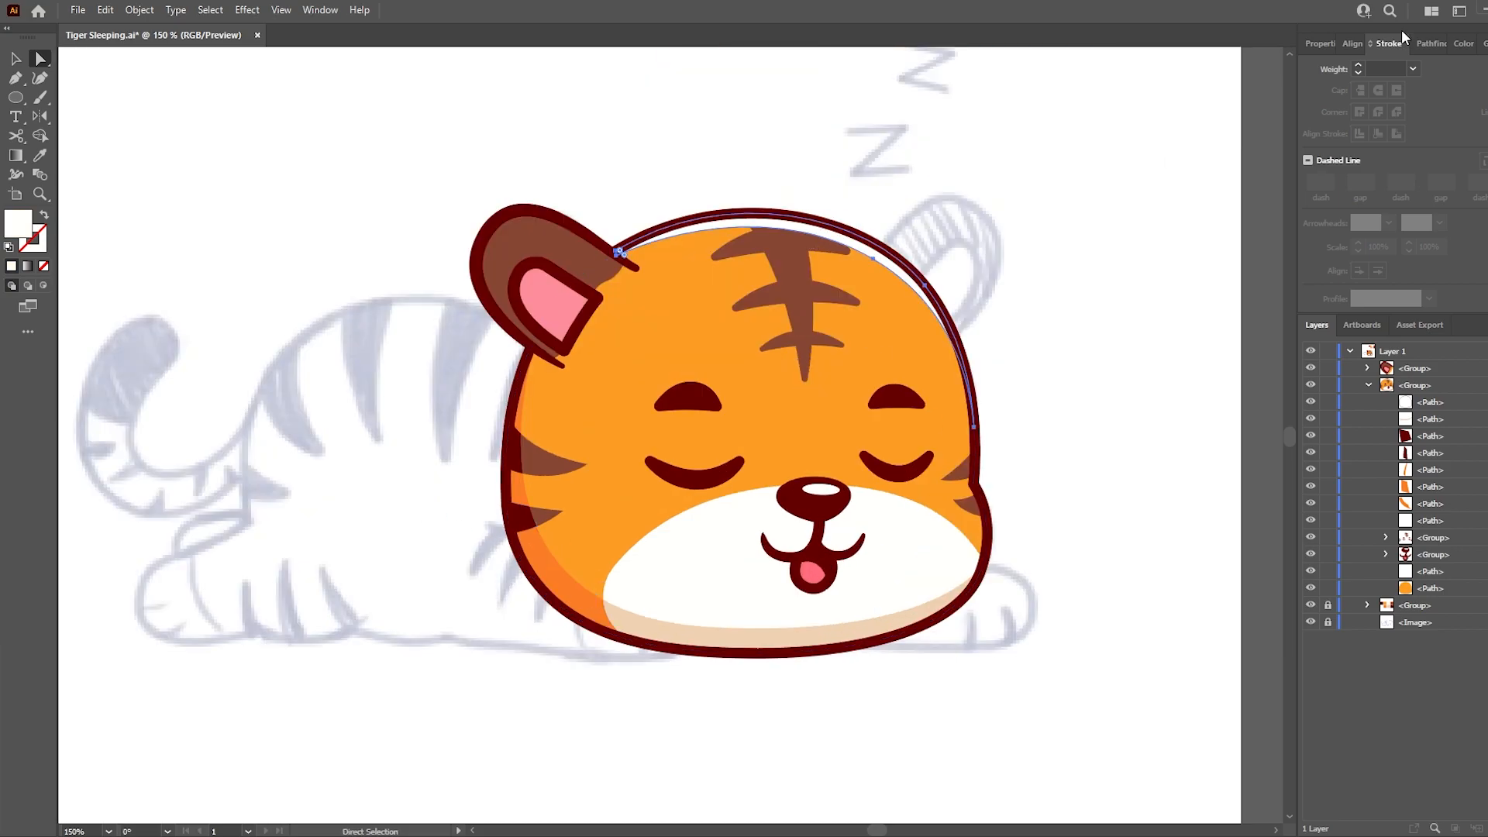
{"action": "left_click", "coordinate": [1319, 43]}
{"action": "left_click_drag", "start_coordinate": [1397, 266], "coordinate": [1195, 270]}
{"action": "key", "text": "Return"}
{"action": "left_click", "coordinate": [1040, 105]}
{"action": "key", "text": "ctrl+s"}
- Scale the nose and its highlight down slightly and shift them down towards the mouth
{"action": "scroll", "coordinate": [876, 566], "scroll_direction": "up", "scroll_amount": 2}
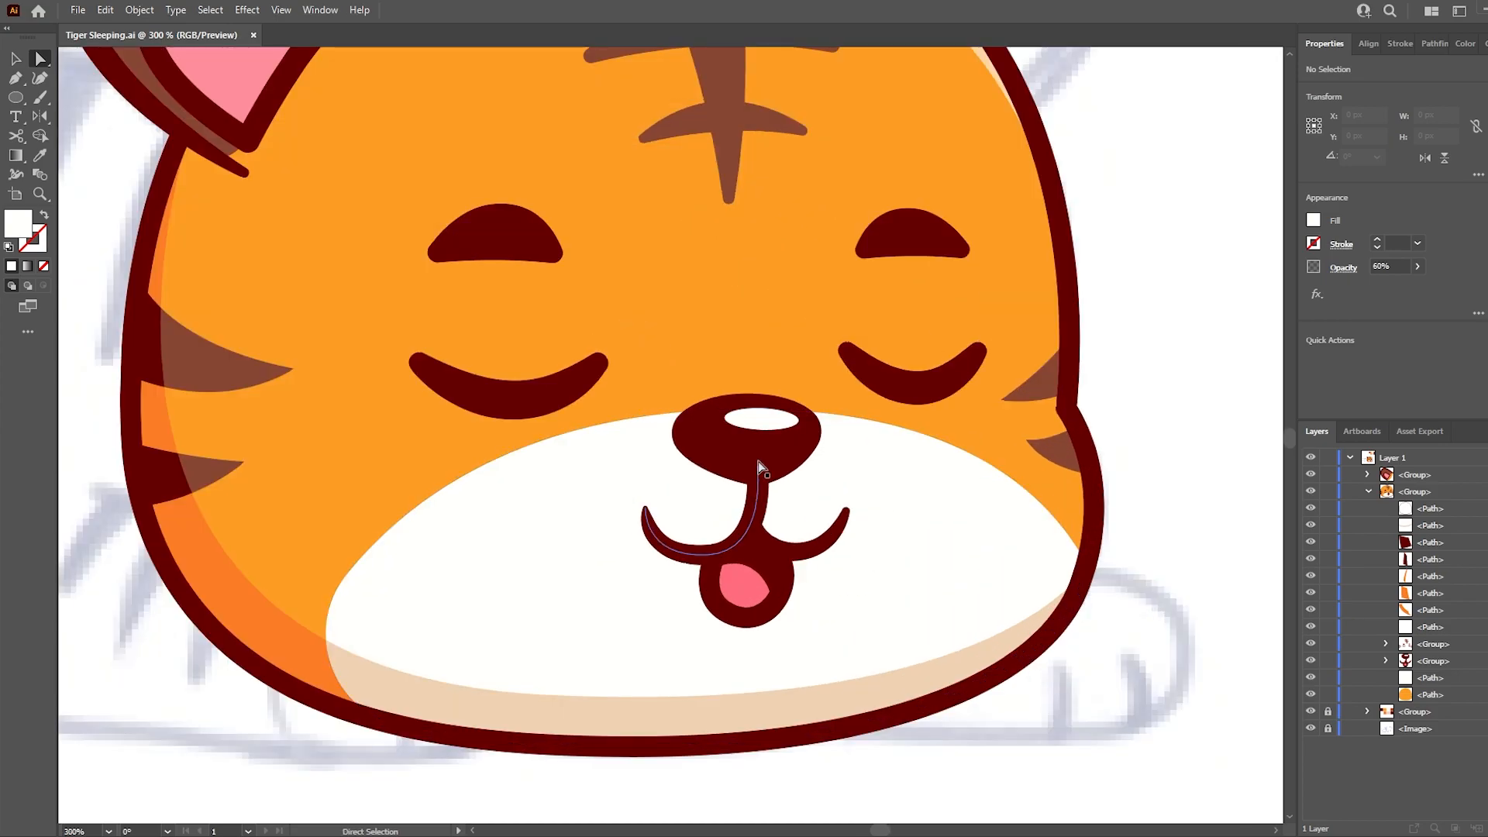
{"action": "left_click", "coordinate": [763, 422]}
{"action": "left_click", "coordinate": [778, 443], "text": "shift"}
{"action": "key", "text": "v"}
{"action": "left_click_drag", "start_coordinate": [746, 394], "coordinate": [814, 403]}
{"action": "key", "text": "a"}
{"action": "left_click", "coordinate": [760, 425]}
{"action": "left_click", "coordinate": [775, 448], "text": "shift"}
{"action": "key", "text": "v"}
{"action": "left_click_drag", "start_coordinate": [779, 434], "coordinate": [784, 444]}
{"action": "key", "text": "a"}
- Nudge the nose and mouth group slightly up and to the left on the muzzle
{"action": "left_click", "coordinate": [1186, 497]}
{"action": "left_click", "coordinate": [1484, 661]}
{"action": "key", "text": "Up"}
{"action": "key", "text": "Up"}
{"action": "key", "text": "Up"}
{"action": "key", "text": "Left"}
{"action": "key", "text": "Up"}
{"action": "left_click", "coordinate": [985, 775]}
{"action": "scroll", "coordinate": [904, 612], "scroll_direction": "down", "scroll_amount": 4}
{"action": "scroll", "coordinate": [904, 611], "scroll_direction": "up", "scroll_amount": 2}
{"action": "key", "text": "space"}
{"action": "left_click_drag", "start_coordinate": [990, 416], "coordinate": [1003, 421]}
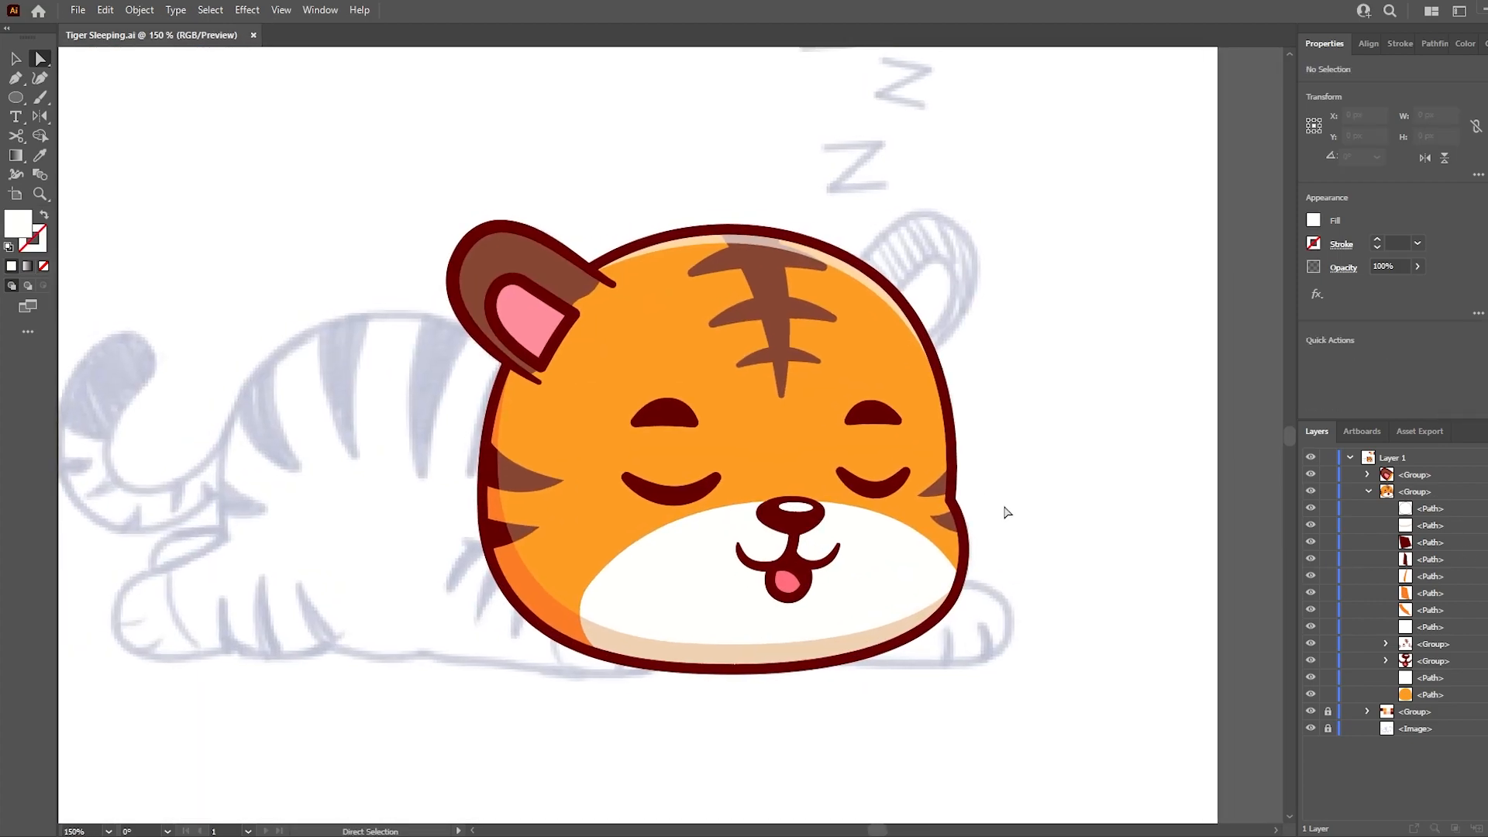
- Draw a shading shape around the inner ear with the Pen tool, using the head shading's darker orange
{"action": "key", "text": "i"}
{"action": "left_click", "coordinate": [496, 462]}
{"action": "scroll", "coordinate": [485, 288], "scroll_direction": "up", "scroll_amount": 1}
{"action": "left_click", "coordinate": [582, 705]}
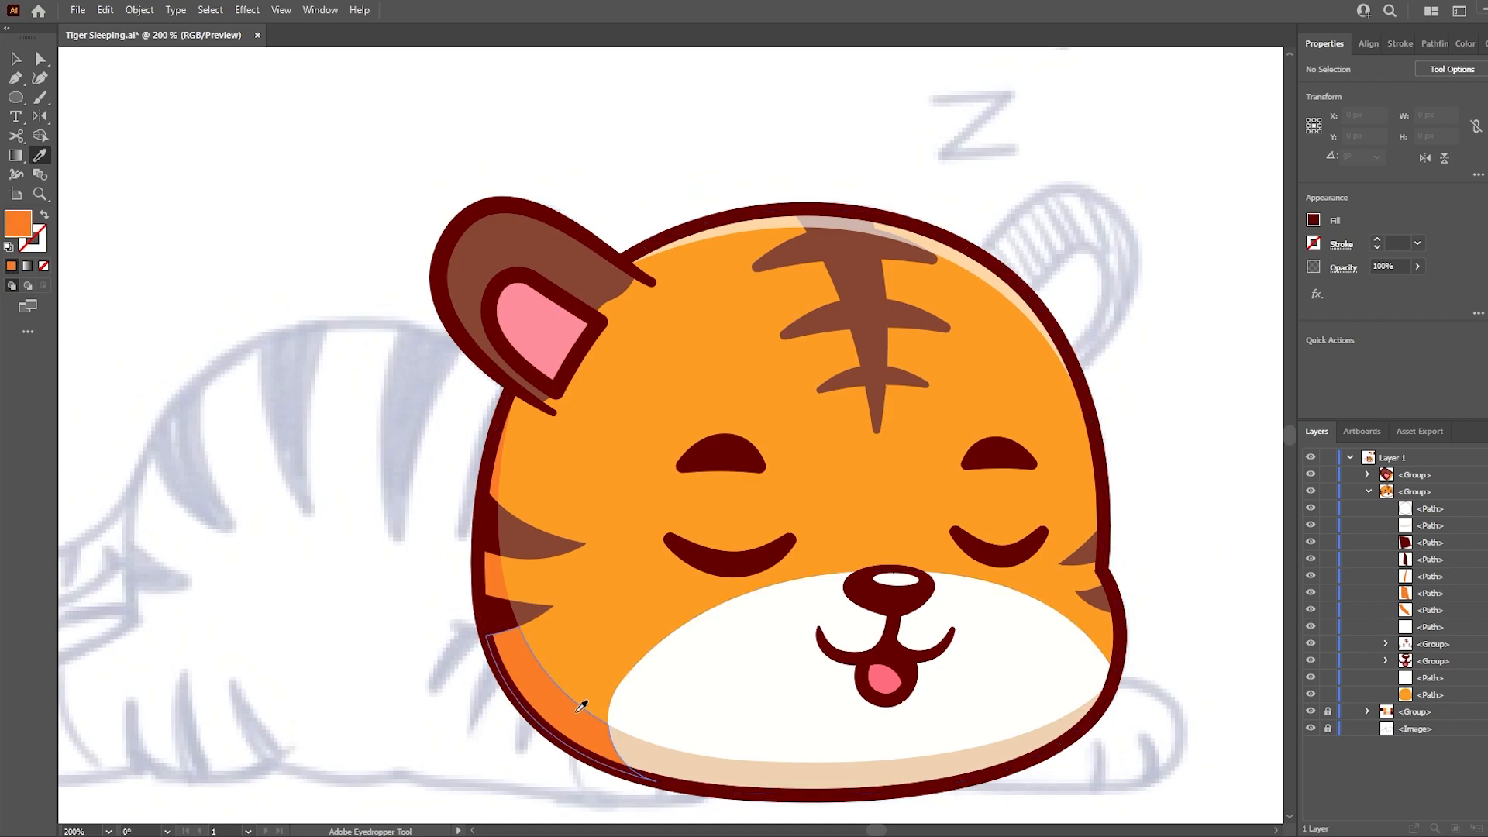
{"action": "left_click", "coordinate": [546, 413]}
{"action": "left_click_drag", "start_coordinate": [458, 277], "coordinate": [473, 242]}
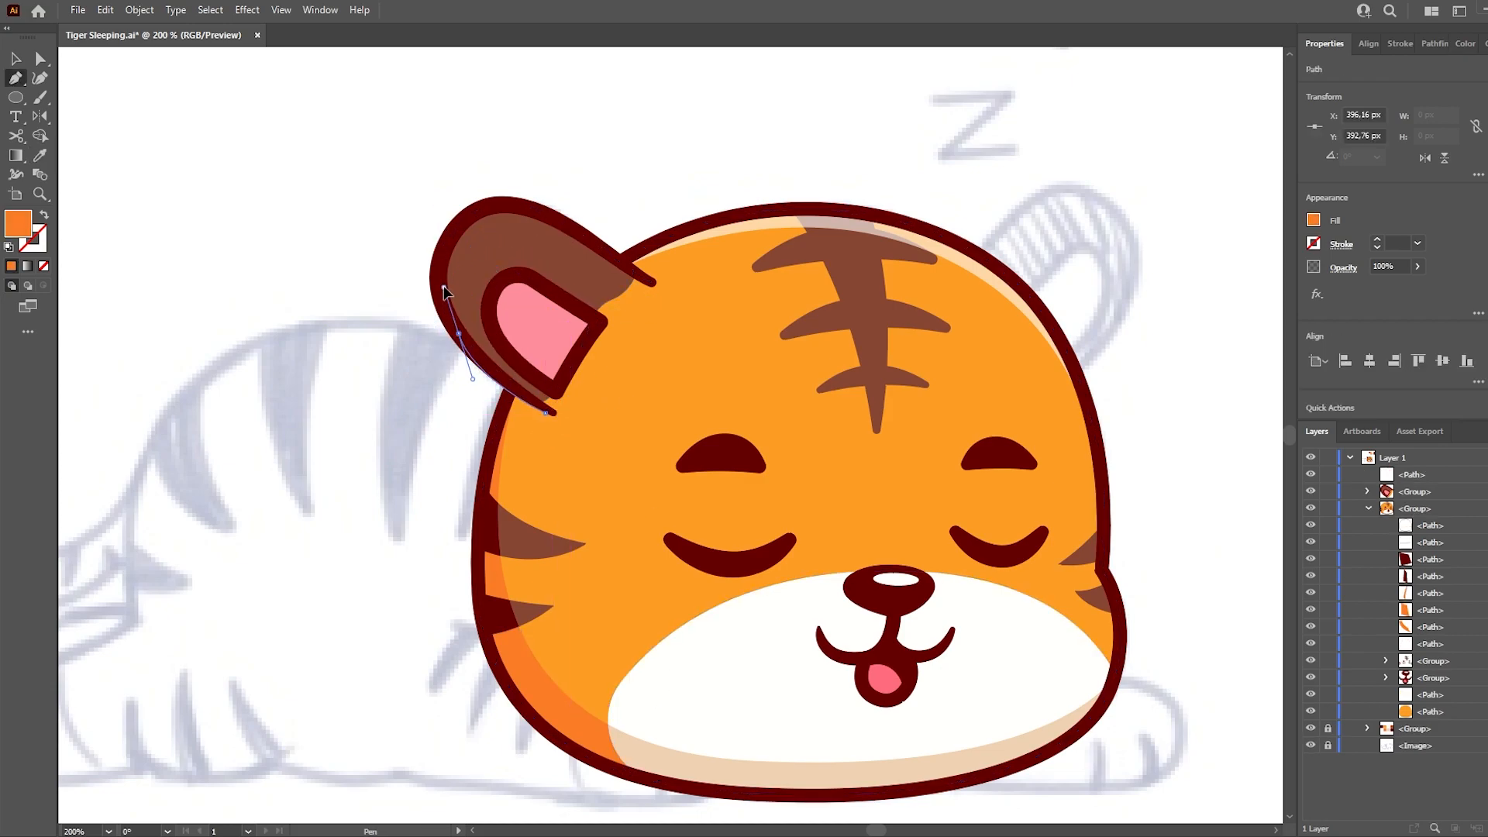
{"action": "left_click", "coordinate": [532, 273]}
{"action": "left_click", "coordinate": [604, 320]}
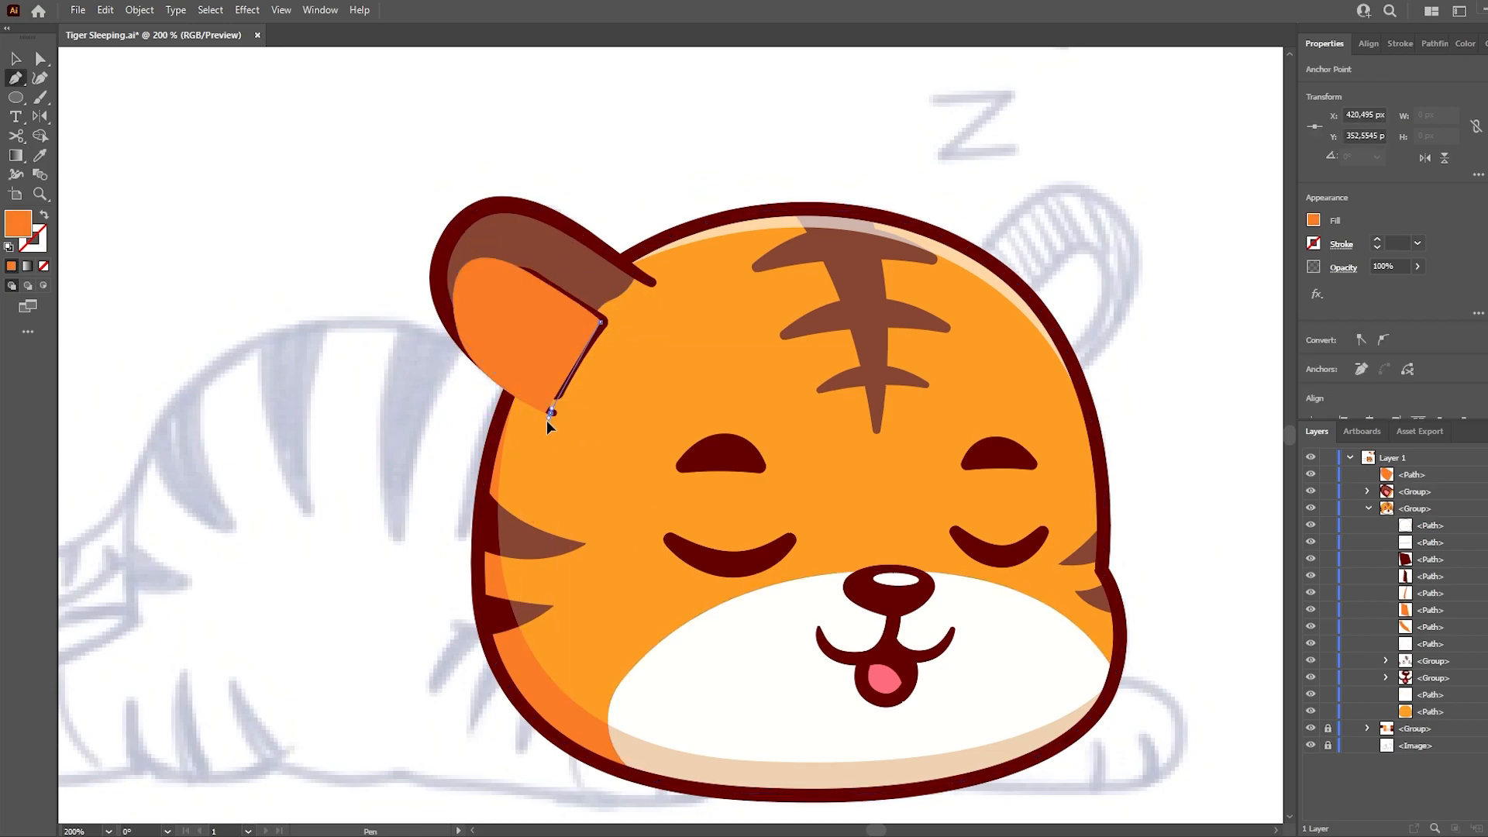
- Place the shading in the ear group beneath the inner ear and split it with Shape Builder along the brown area
{"action": "left_click", "coordinate": [1367, 492]}
{"action": "left_click_drag", "start_coordinate": [1412, 475], "coordinate": [1431, 533]}
{"action": "key", "text": "a"}
{"action": "left_click", "coordinate": [540, 265], "text": "shift"}
{"action": "key", "text": "shift+m"}
{"action": "left_click", "coordinate": [556, 403]}
- Fill the small piece of ear shading over the orange base with the head shading's darker orange
{"action": "key", "text": "a"}
{"action": "left_click", "coordinate": [522, 391]}
{"action": "key", "text": "i"}
{"action": "left_click", "coordinate": [486, 505]}
{"action": "key", "text": "a"}
{"action": "left_click", "coordinate": [375, 468]}
{"action": "key", "text": "ctrl+z"}
{"action": "left_click", "coordinate": [355, 431]}
{"action": "left_click", "coordinate": [532, 410]}
{"action": "left_click_drag", "start_coordinate": [544, 413], "coordinate": [553, 410]}
- Recolour the large ear shading piece with a darker shade of the ear's brown
{"action": "left_click", "coordinate": [470, 383]}
{"action": "left_click", "coordinate": [470, 300]}
{"action": "key", "text": "i"}
{"action": "left_click", "coordinate": [473, 243]}
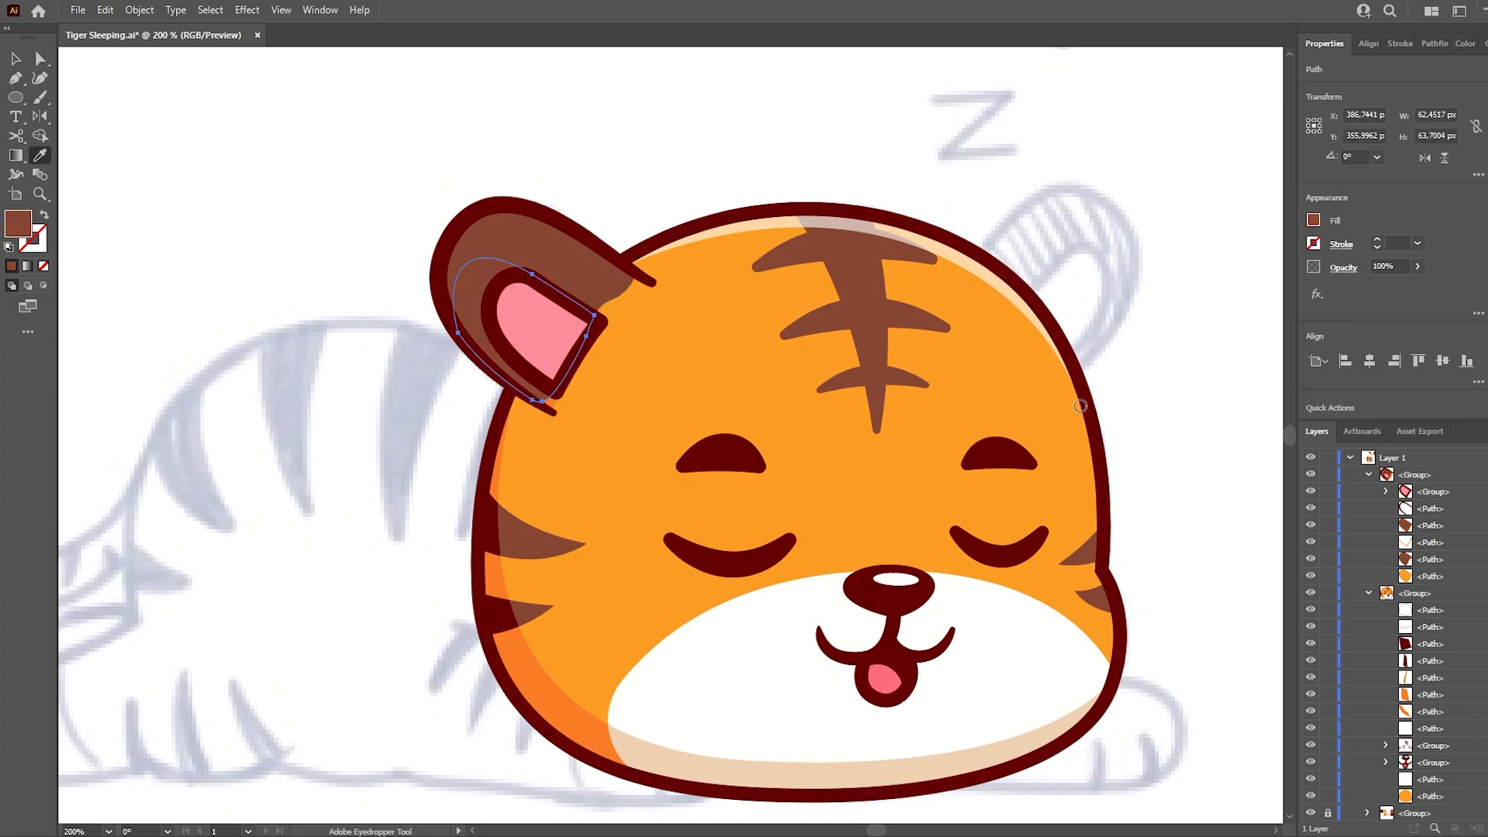
{"action": "key", "text": "a"}
{"action": "left_click", "coordinate": [1198, 358]}
- Apply the ear shading's dark brown to the shaded ends of the two left cheek stripes
{"action": "left_click", "coordinate": [494, 535]}
{"action": "left_click", "coordinate": [498, 612], "text": "shift"}
{"action": "key", "text": "i"}
{"action": "left_click", "coordinate": [469, 310]}
{"action": "key", "text": "a"}
{"action": "left_click", "coordinate": [341, 336]}
- Draw a curved highlight shape along the ear's upper inner edge with the Pen tool
{"action": "key", "text": "i"}
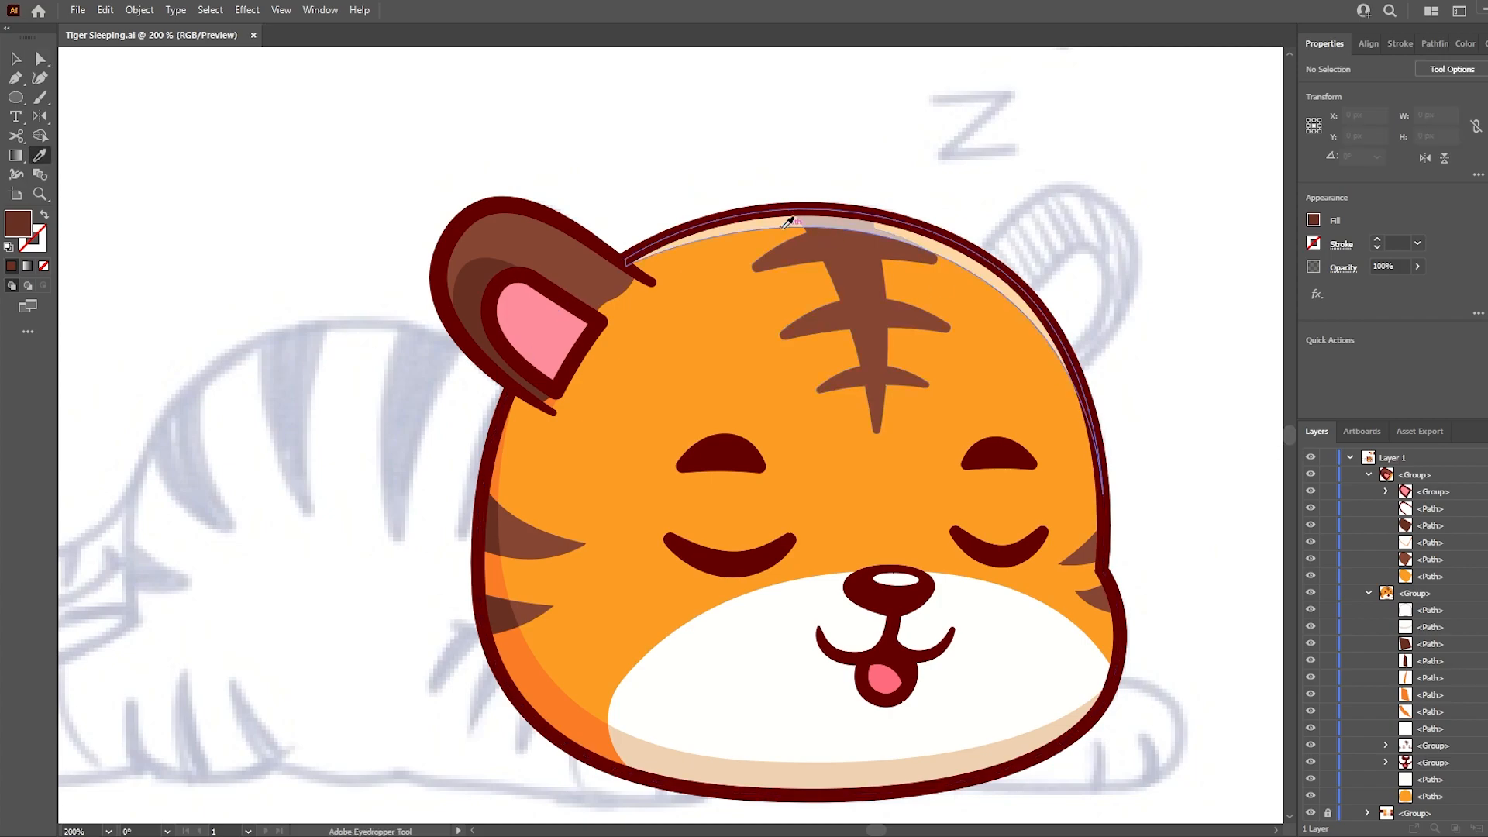
{"action": "left_click", "coordinate": [791, 222]}
{"action": "key", "text": "p"}
{"action": "left_click", "coordinate": [440, 262]}
{"action": "left_click_drag", "start_coordinate": [519, 225], "coordinate": [462, 213]}
{"action": "left_click", "coordinate": [642, 279]}
{"action": "left_click", "coordinate": [440, 261]}
- Match the ear highlight to the head's translucent highlight and place it in the ear group beneath the outline
{"action": "key", "text": "i"}
{"action": "left_click", "coordinate": [710, 233]}
{"action": "left_click_drag", "start_coordinate": [1430, 537], "coordinate": [1430, 535]}
{"action": "key", "text": "a"}
{"action": "key", "text": "ctrl+shift+a"}
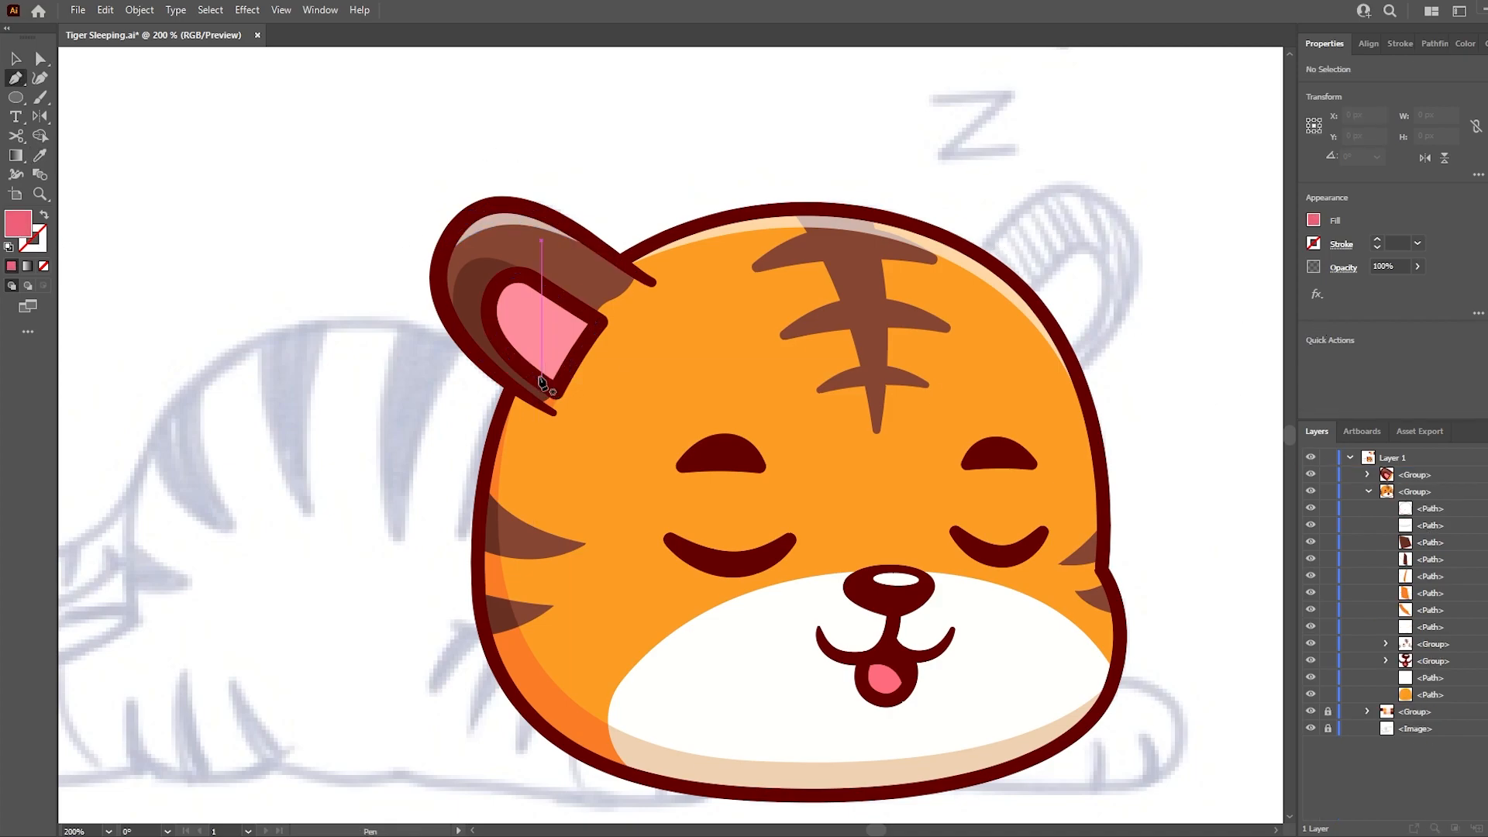
- Draw a darker pink shading shape over the inner ear, extending past its outline, with the Pen tool
{"action": "scroll", "coordinate": [520, 310], "scroll_direction": "up", "scroll_amount": 2}
{"action": "left_click", "coordinate": [575, 459]}
{"action": "left_click_drag", "start_coordinate": [528, 358], "coordinate": [549, 332]}
{"action": "left_click", "coordinate": [609, 343]}
{"action": "left_click_drag", "start_coordinate": [498, 277], "coordinate": [465, 274]}
{"action": "left_click_drag", "start_coordinate": [463, 339], "coordinate": [464, 358]}
{"action": "left_click_drag", "start_coordinate": [390, 328], "coordinate": [381, 281]}
{"action": "left_click_drag", "start_coordinate": [411, 229], "coordinate": [443, 211]}
{"action": "left_click_drag", "start_coordinate": [553, 204], "coordinate": [670, 279]}
{"action": "left_click_drag", "start_coordinate": [732, 378], "coordinate": [742, 451]}
{"action": "left_click_drag", "start_coordinate": [682, 501], "coordinate": [648, 500]}
- Paste a copy of the inner ear shape in front and trim the darker pink shading to it
{"action": "left_click", "coordinate": [520, 329]}
{"action": "key", "text": "ctrl+c"}
{"action": "key", "text": "ctrl+f"}
{"action": "key", "text": "ctrl+bracketleft"}
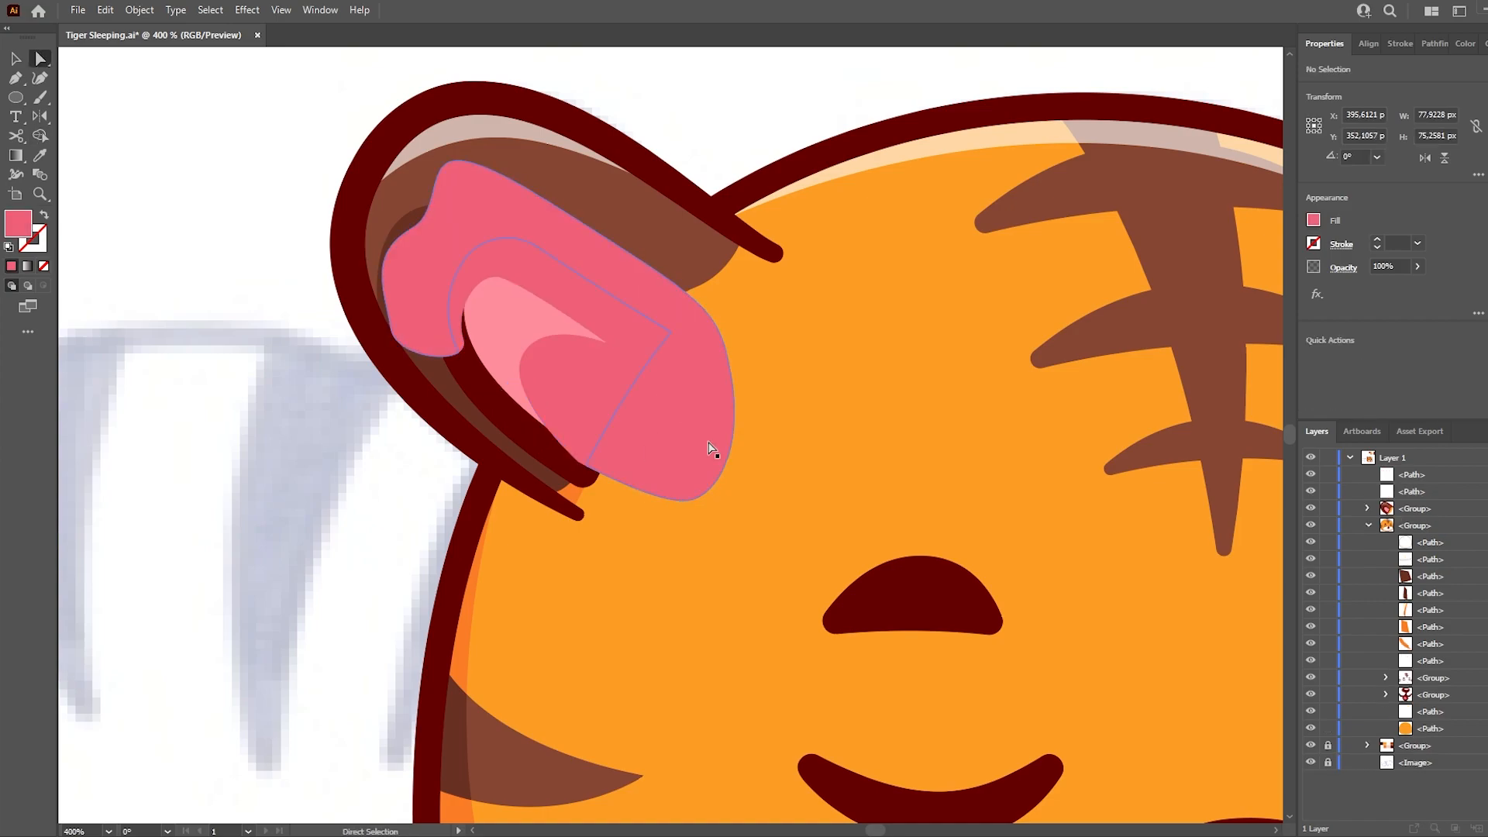
{"action": "left_click", "coordinate": [651, 451], "text": "shift"}
{"action": "key", "text": "ctrl+shift+a"}
- Place the darker pink shading in the inner ear group beneath its outline and reshape the shading's curved edge
{"action": "left_click", "coordinate": [1367, 492]}
{"action": "left_click_drag", "start_coordinate": [1407, 475], "coordinate": [1432, 533]}
{"action": "left_click", "coordinate": [1387, 508]}
{"action": "left_click", "coordinate": [597, 349]}
{"action": "left_click_drag", "start_coordinate": [595, 341], "coordinate": [524, 296]}
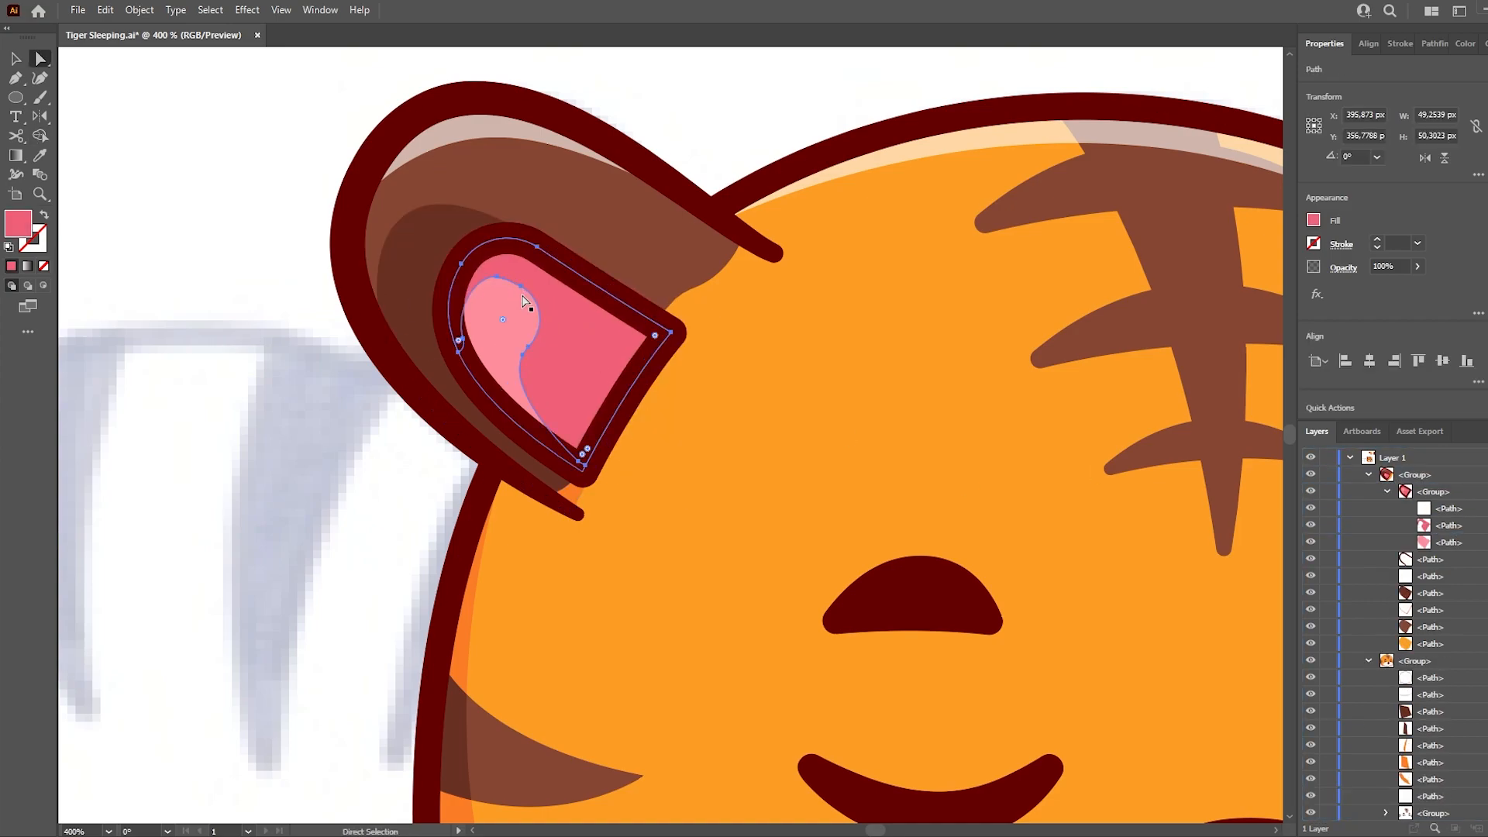
- Delete the darker pink shading from the inner ear
{"action": "scroll", "coordinate": [399, 379], "scroll_direction": "down", "scroll_amount": 4}
{"action": "left_click", "coordinate": [305, 348]}
{"action": "scroll", "coordinate": [381, 378], "scroll_direction": "up", "scroll_amount": 3}
{"action": "left_click", "coordinate": [570, 372]}
{"action": "key", "text": "Delete"}
- Paste a copy of the light pink inner ear shape in front and place it in the inner ear group beneath the outline
{"action": "left_click", "coordinate": [543, 372]}
{"action": "key", "text": "ctrl+f"}
{"action": "left_click_drag", "start_coordinate": [1412, 475], "coordinate": [1438, 533]}
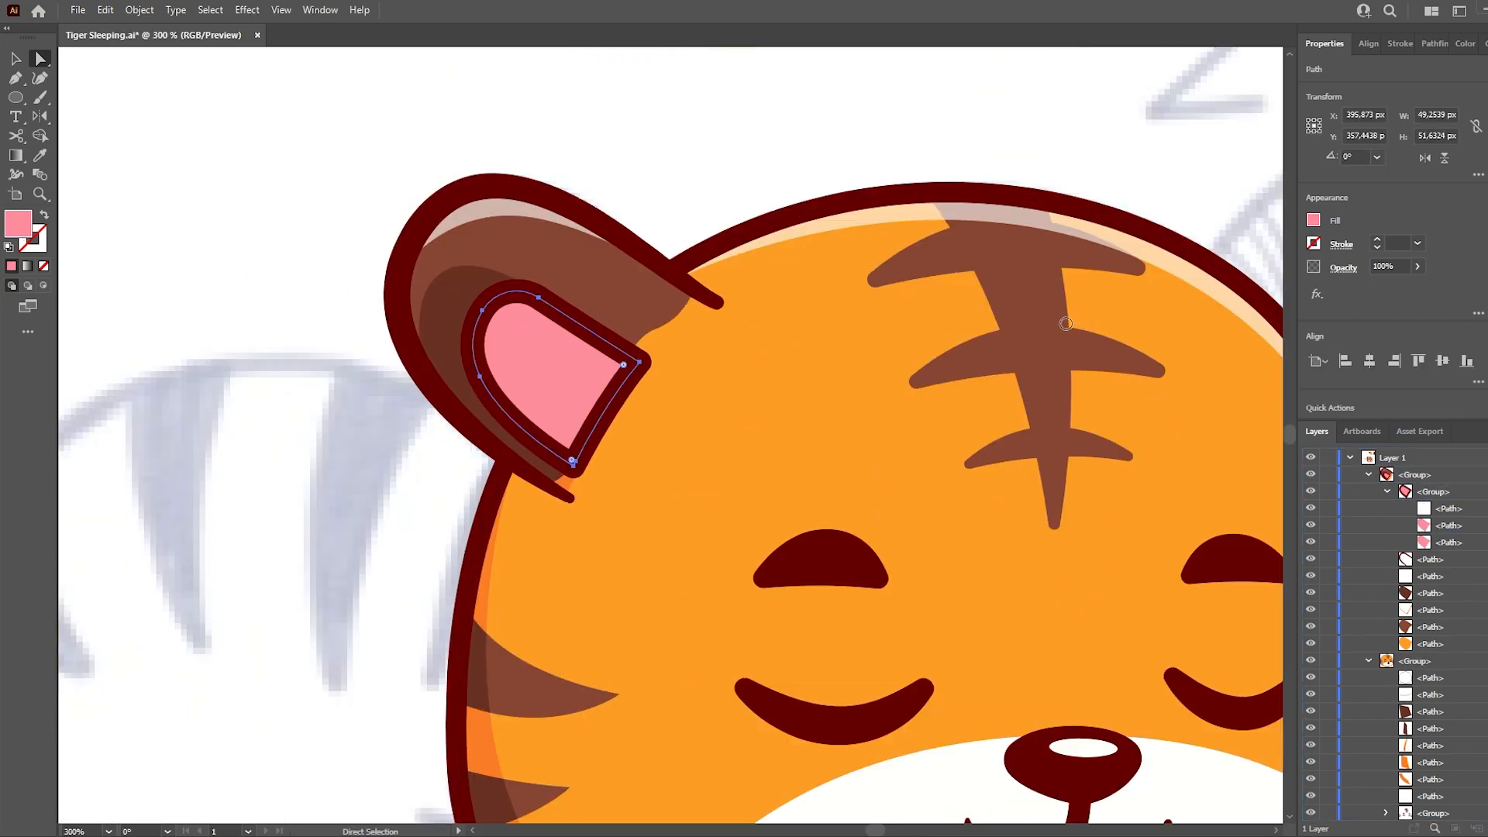
- Recolour the pasted inner ear copy darker pink and offset it within the inner ear as shading
{"action": "left_click", "coordinate": [1319, 318]}
{"action": "left_click", "coordinate": [741, 168]}
{"action": "left_click", "coordinate": [559, 353]}
{"action": "key", "text": "v"}
{"action": "left_click_drag", "start_coordinate": [640, 290], "coordinate": [618, 310]}
{"action": "left_click_drag", "start_coordinate": [558, 350], "coordinate": [572, 350]}
{"action": "key", "text": "a"}
- Draw a closed shading shape below the nose following both curves of the mouth with the Pen tool
{"action": "left_click", "coordinate": [730, 207]}
{"action": "left_click", "coordinate": [810, 453]}
{"action": "left_click", "coordinate": [732, 452], "text": "shift"}
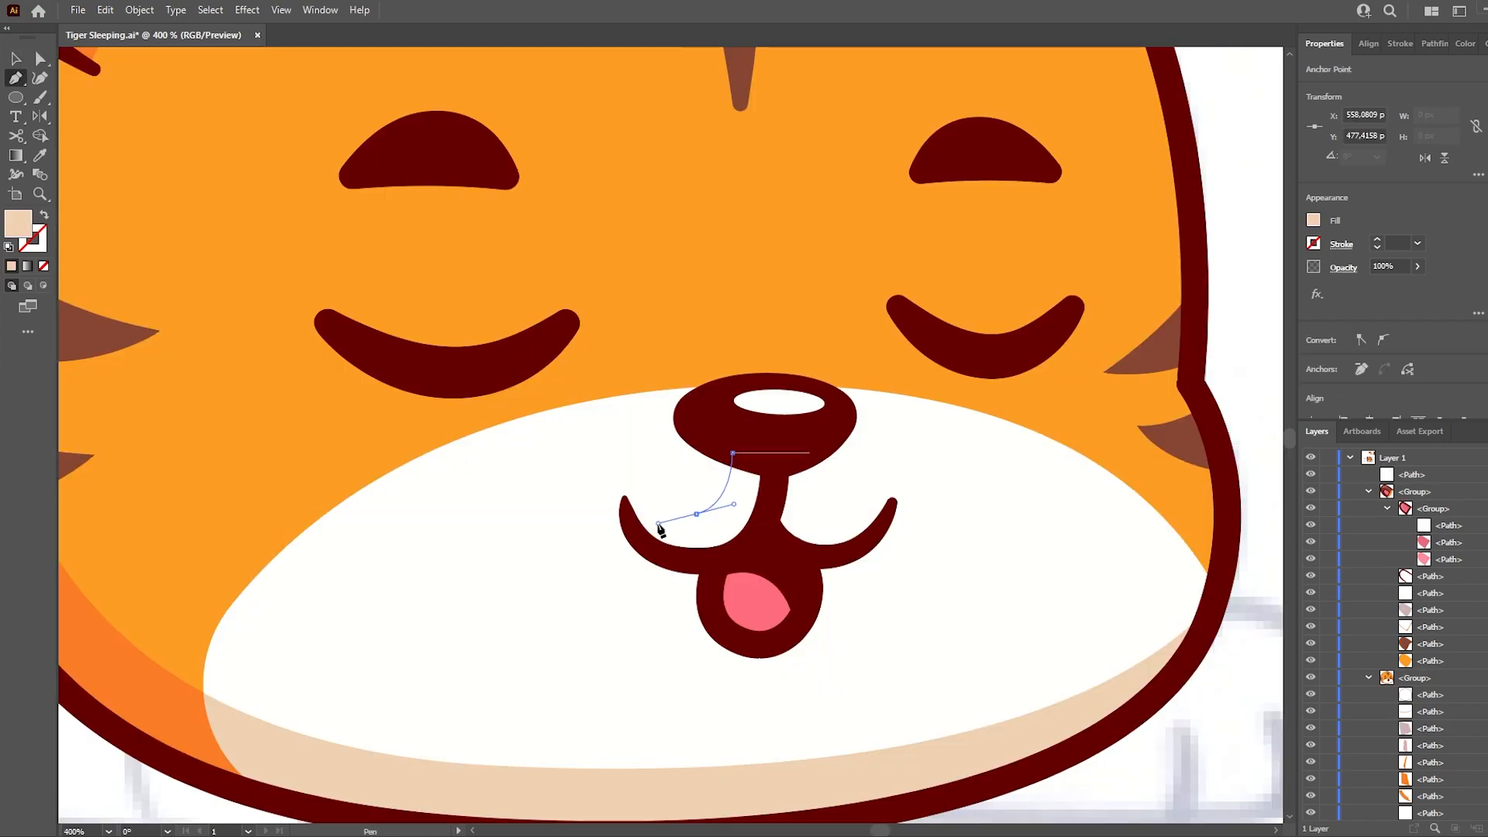
{"action": "left_click", "coordinate": [642, 472]}
{"action": "left_click_drag", "start_coordinate": [659, 529], "coordinate": [660, 571]}
{"action": "mouse_move", "coordinate": [759, 541]}
{"action": "left_mouse_down"}
{"action": "mouse_move", "coordinate": [774, 518]}
{"action": "mouse_move", "coordinate": [859, 557]}
{"action": "mouse_move", "coordinate": [797, 504]}
{"action": "left_mouse_up"}
{"action": "left_click", "coordinate": [892, 506]}
{"action": "left_click", "coordinate": [44, 215]}
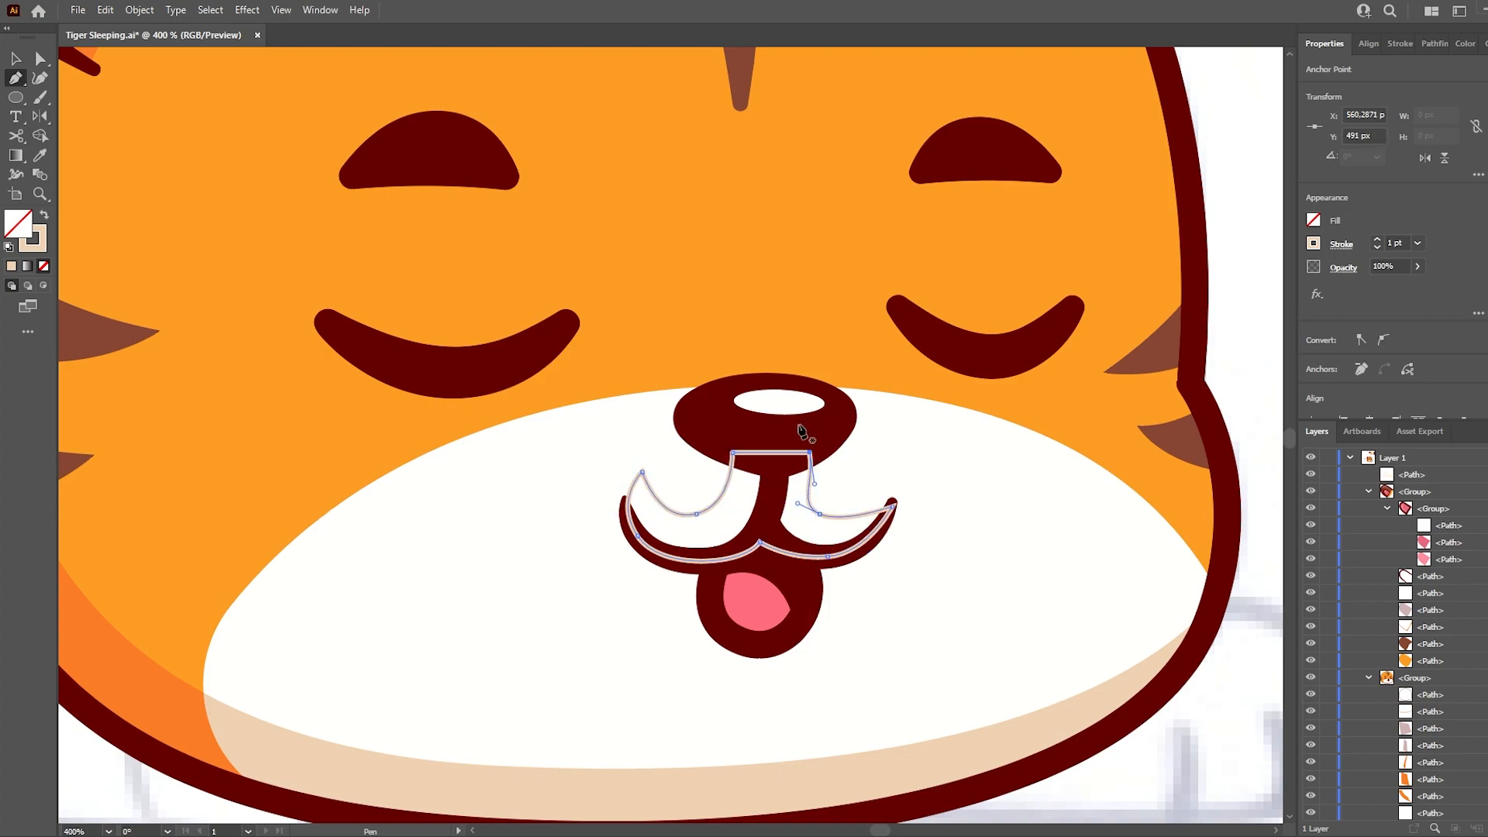
- Fill the mouth shading with the beige sampled from the chin and place it beneath the mouth and nose
{"action": "key", "text": "i"}
{"action": "left_click", "coordinate": [1007, 740]}
{"action": "left_click_drag", "start_coordinate": [1426, 734], "coordinate": [1428, 737]}
{"action": "scroll", "coordinate": [1429, 739], "scroll_direction": "down", "scroll_amount": 3}
{"action": "left_click_drag", "start_coordinate": [1429, 627], "coordinate": [1429, 754]}
- Adjust the outer corner and curve of the beige mouth shading to fit the mouth line
{"action": "key", "text": "a"}
{"action": "left_click", "coordinate": [675, 500]}
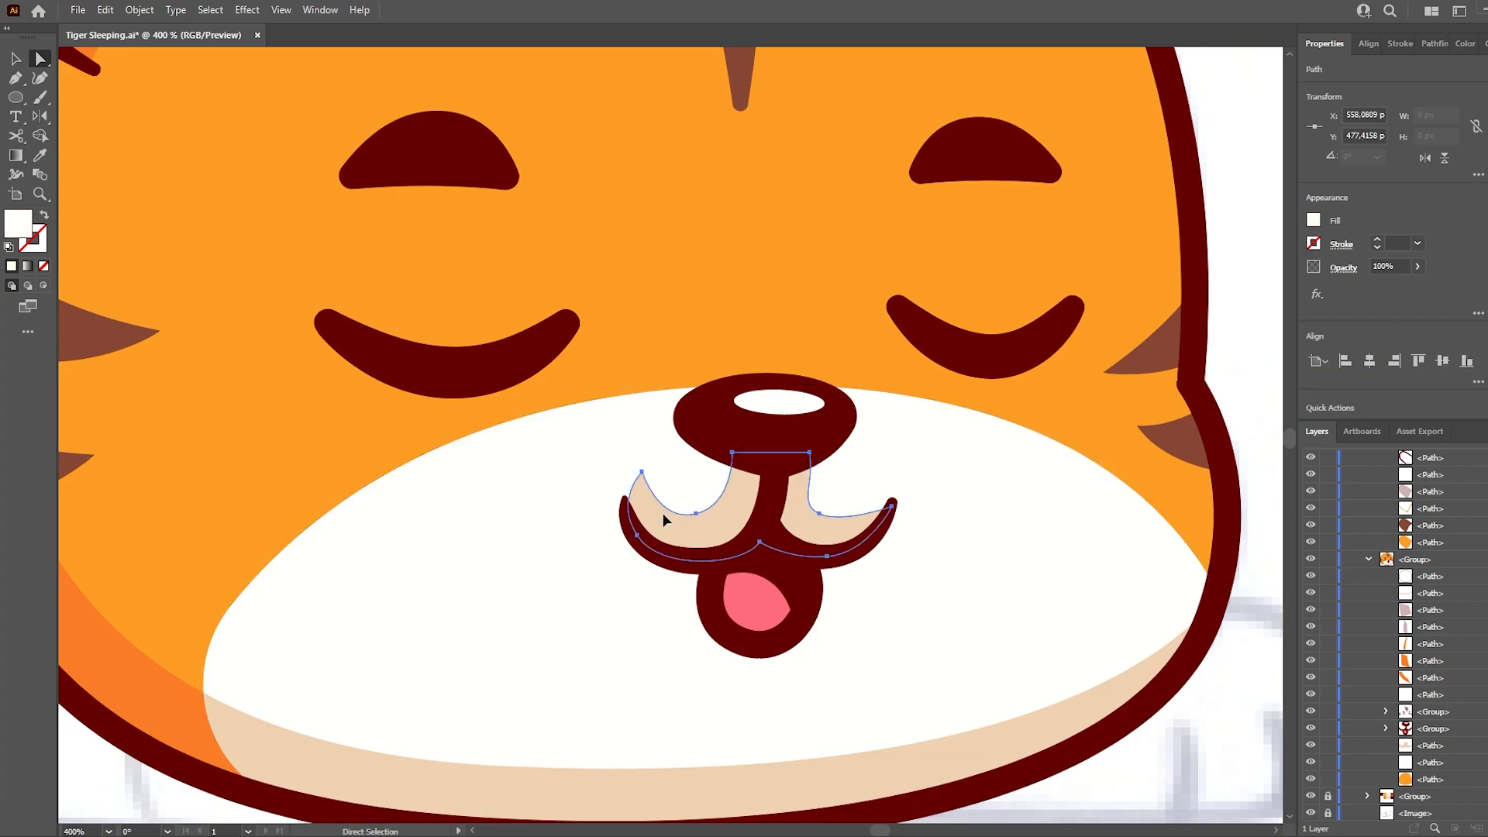
{"action": "left_click", "coordinate": [640, 474]}
{"action": "left_click_drag", "start_coordinate": [631, 477], "coordinate": [632, 496]}
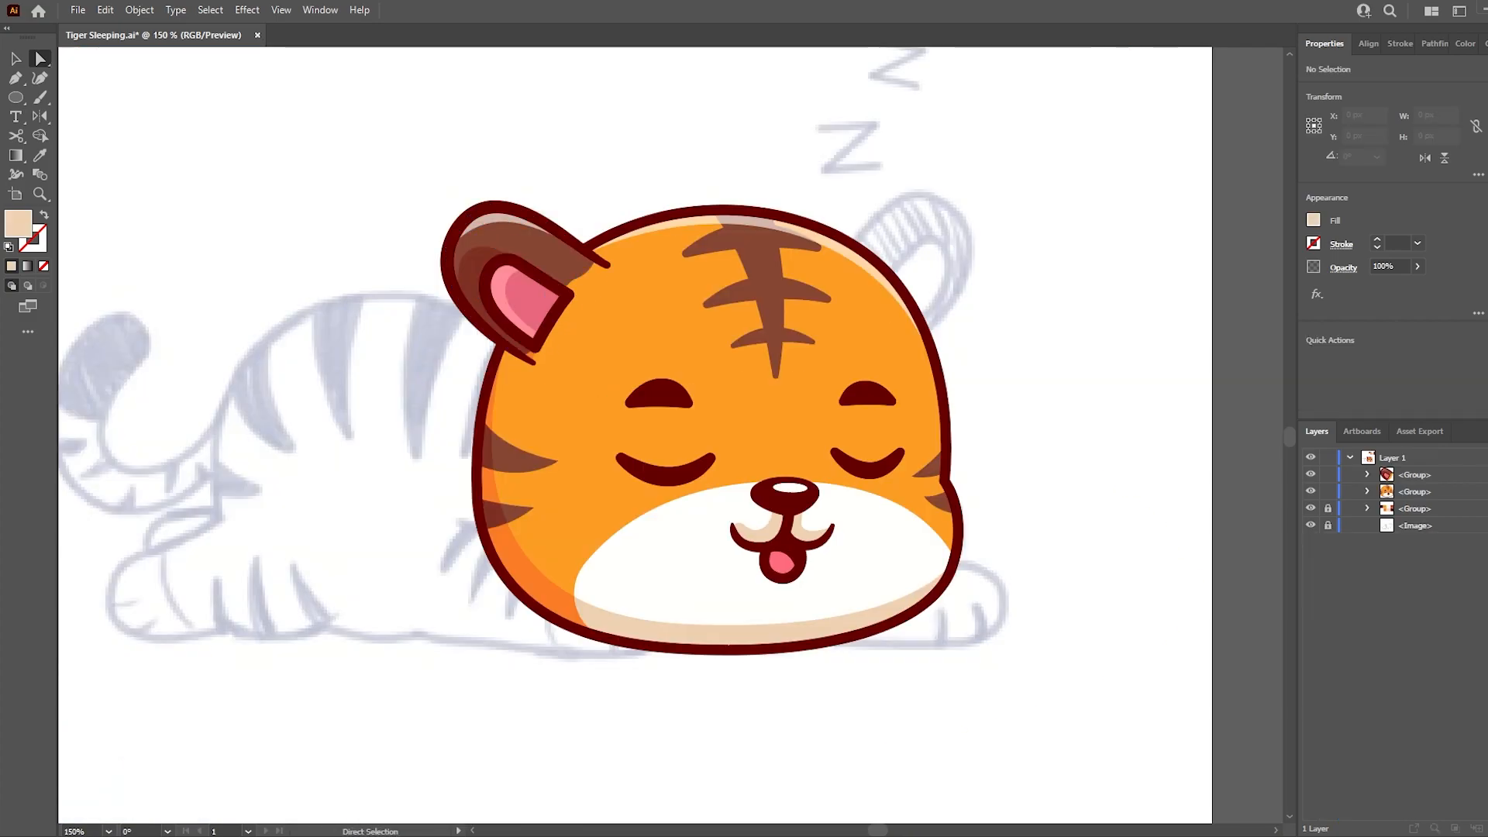
- Duplicate the finished ear onto the other side of the head and flip it horizontally
{"action": "key", "text": "v"}
{"action": "left_click", "coordinate": [589, 274]}
{"action": "left_click_drag", "start_coordinate": [589, 274], "coordinate": [928, 293]}
{"action": "left_click", "coordinate": [1425, 158]}
- Fit the mirrored ear to the side of the head and place it behind the head
{"action": "left_click_drag", "start_coordinate": [991, 188], "coordinate": [979, 172]}
{"action": "left_click_drag", "start_coordinate": [974, 181], "coordinate": [963, 196]}
{"action": "left_click_drag", "start_coordinate": [925, 248], "coordinate": [923, 239]}
{"action": "left_click_drag", "start_coordinate": [1412, 475], "coordinate": [1408, 517]}
{"action": "key", "text": "a"}
{"action": "left_click", "coordinate": [1165, 486]}
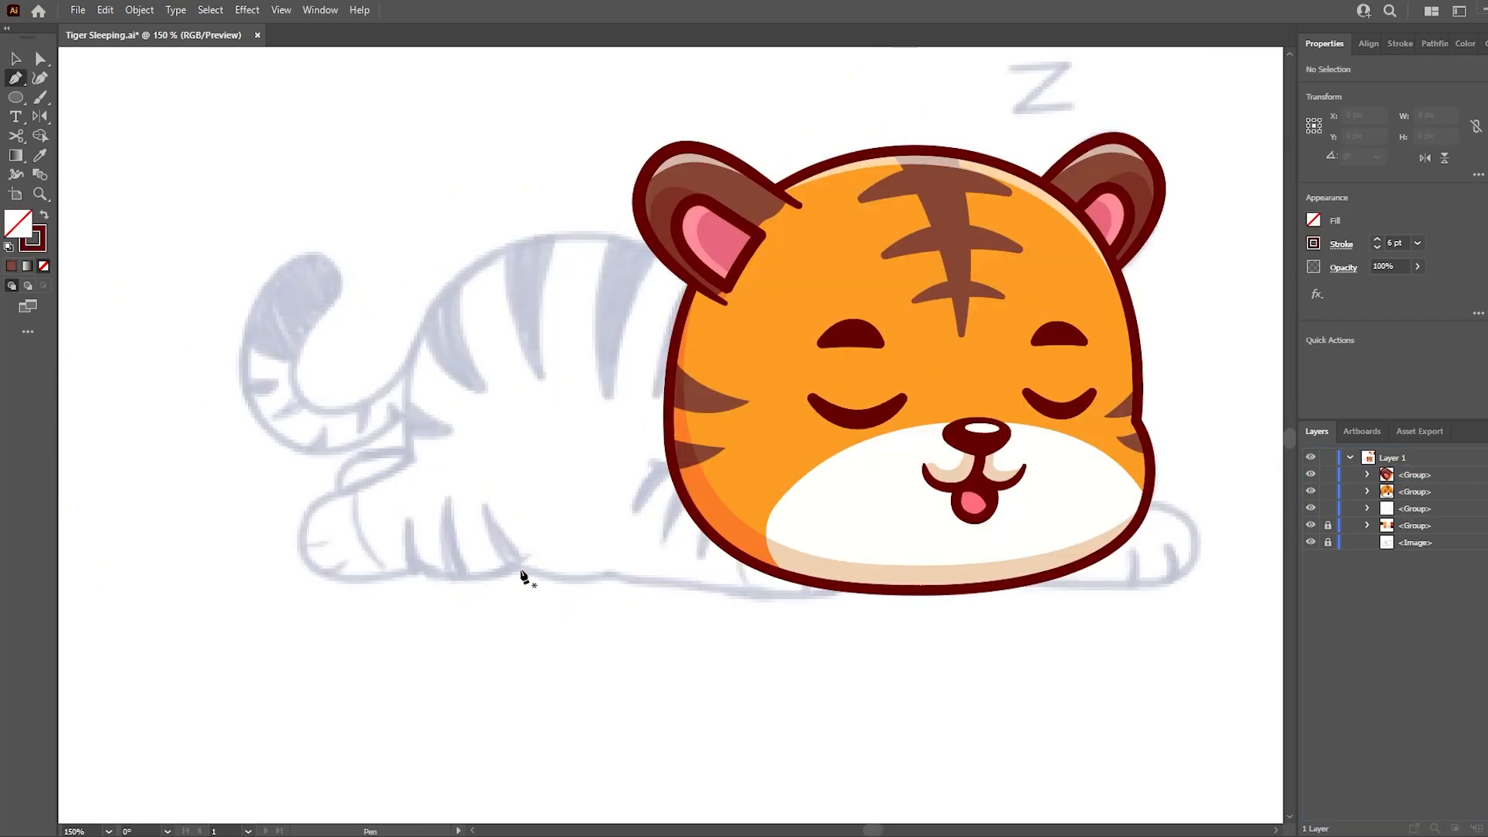
- Trace the closed body and hind leg outline with a 6 pt dark red stroke and place it behind the head
{"action": "left_click", "coordinate": [513, 566]}
{"action": "mouse_move", "coordinate": [746, 558]}
{"action": "left_mouse_down"}
{"action": "mouse_move", "coordinate": [891, 543]}
{"action": "mouse_move", "coordinate": [898, 518]}
{"action": "left_mouse_up"}
{"action": "left_click", "coordinate": [745, 558]}
{"action": "left_click", "coordinate": [746, 283]}
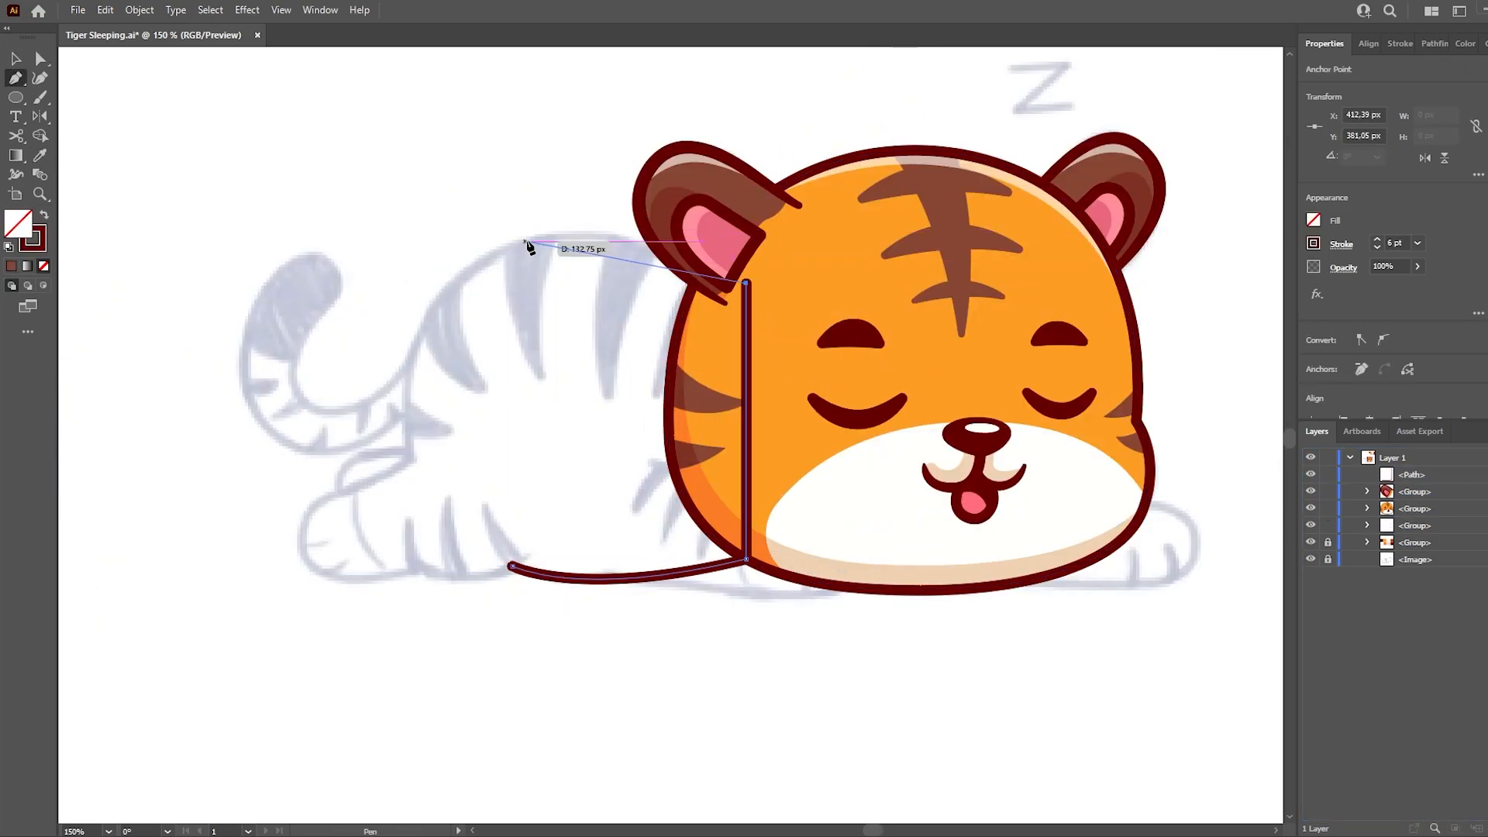
{"action": "left_click_drag", "start_coordinate": [394, 271], "coordinate": [394, 271]}
{"action": "left_click_drag", "start_coordinate": [410, 457], "coordinate": [416, 489]}
{"action": "left_click", "coordinate": [410, 458]}
{"action": "left_click_drag", "start_coordinate": [314, 504], "coordinate": [282, 523]}
{"action": "left_click_drag", "start_coordinate": [415, 568], "coordinate": [519, 551]}
{"action": "left_click", "coordinate": [512, 568]}
{"action": "left_click", "coordinate": [631, 558], "text": "ctrl"}
{"action": "key", "text": "v"}
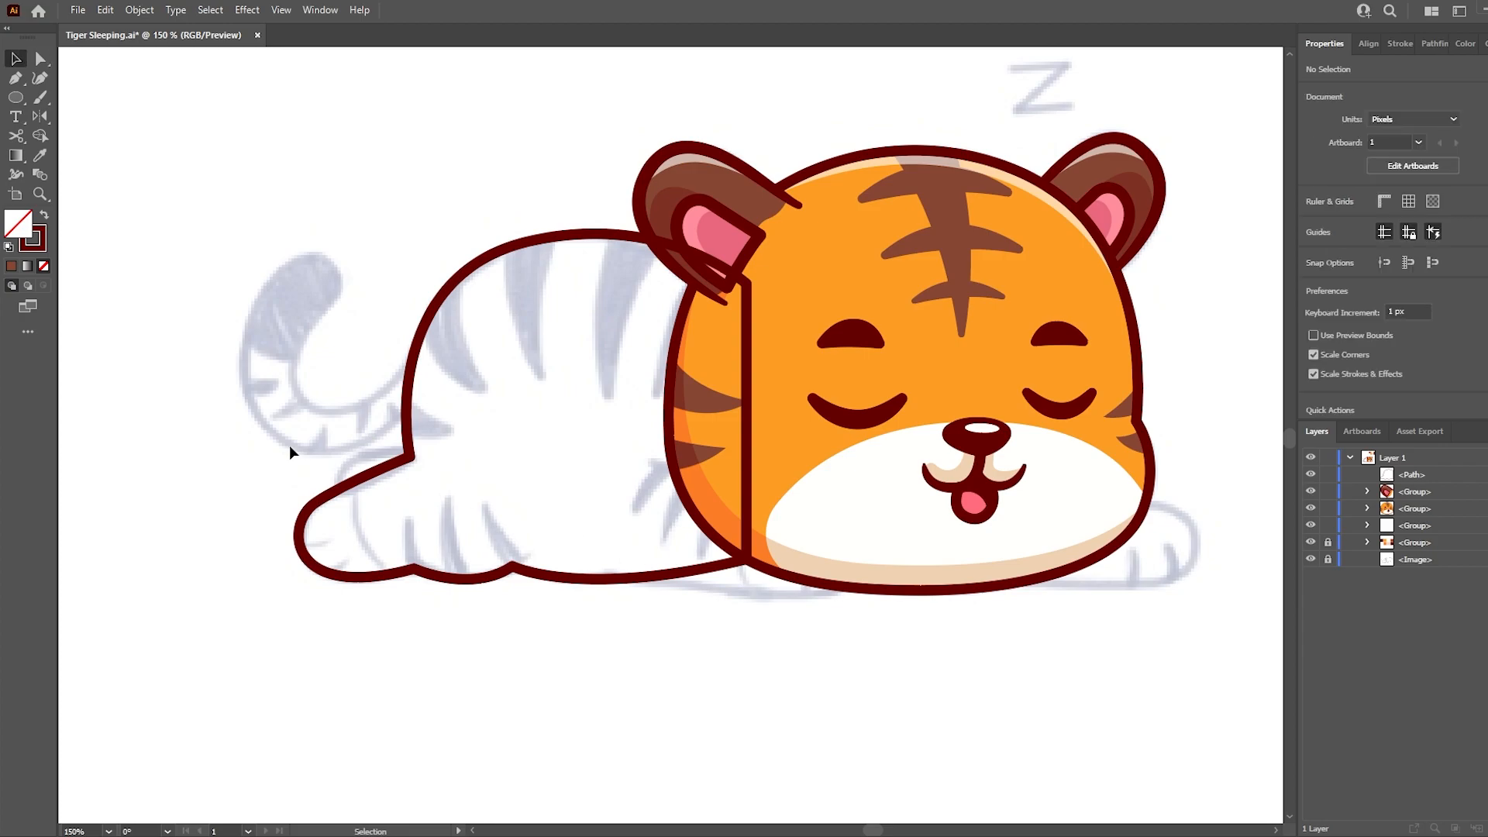
{"action": "left_click_drag", "start_coordinate": [1361, 503], "coordinate": [1342, 516]}
- Hide the head, trace the front arm and paw as an open 6 pt outline, and show the head again
{"action": "left_click", "coordinate": [1310, 491]}
{"action": "key", "text": "p"}
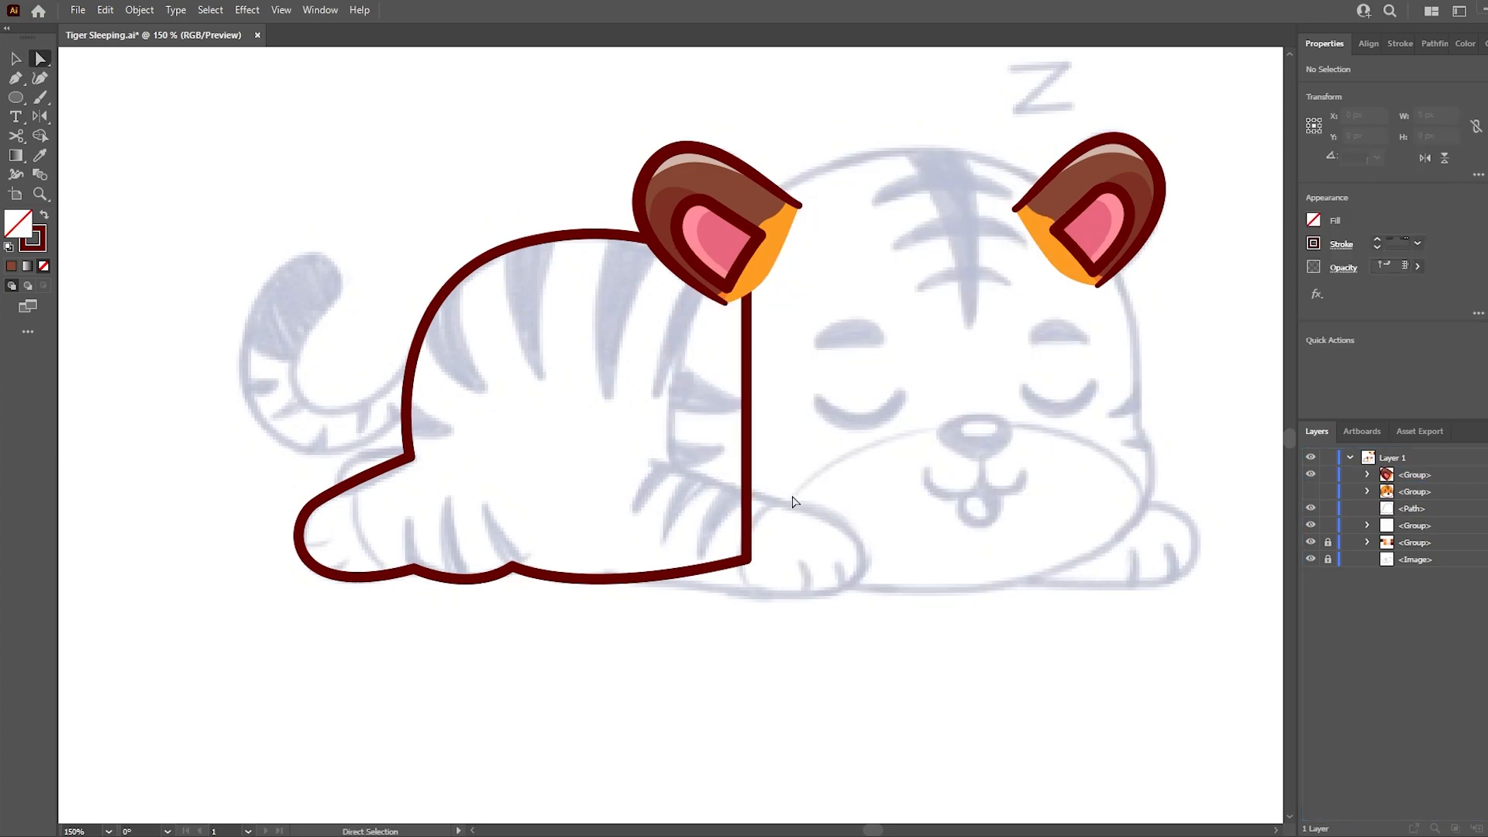
{"action": "left_click", "coordinate": [650, 460]}
{"action": "left_click_drag", "start_coordinate": [817, 512], "coordinate": [877, 524]}
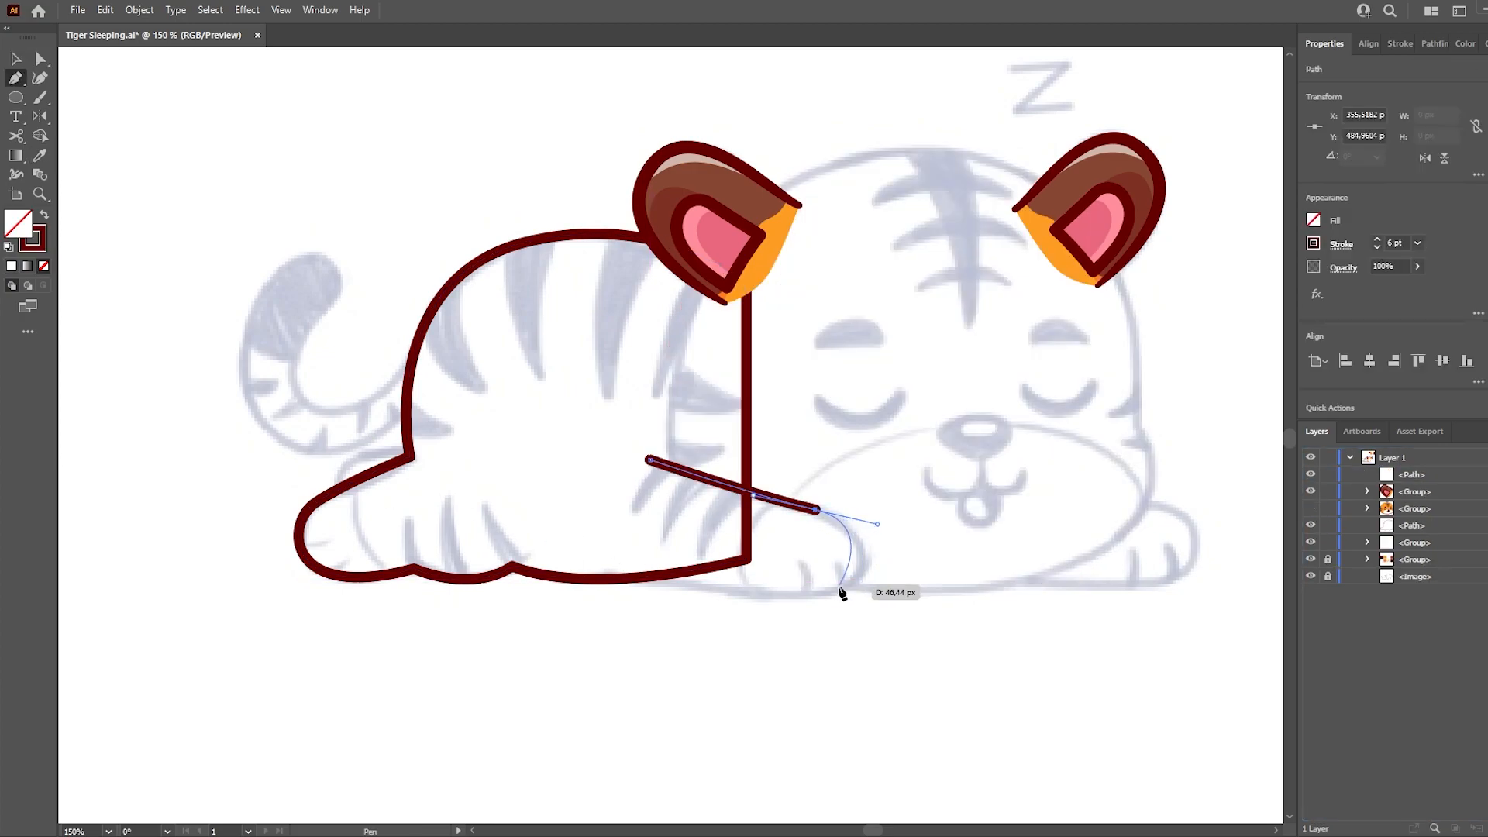
{"action": "left_click_drag", "start_coordinate": [755, 599], "coordinate": [756, 599]}
{"action": "left_click_drag", "start_coordinate": [604, 574], "coordinate": [582, 569]}
{"action": "left_click", "coordinate": [891, 589], "text": "ctrl"}
{"action": "left_click", "coordinate": [1316, 509]}
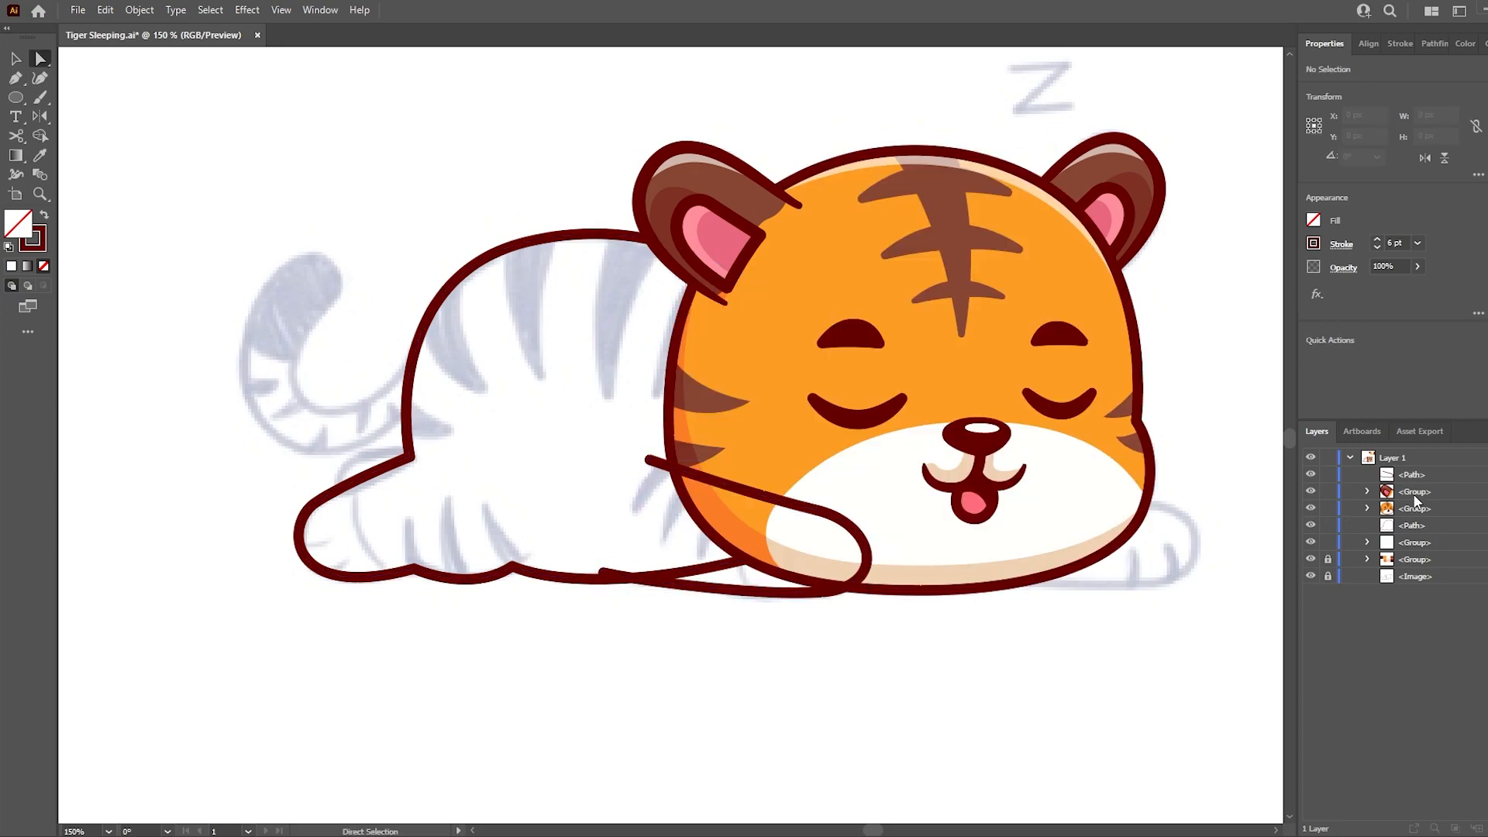
- Group both ears and the head together
{"action": "left_click", "coordinate": [1485, 492]}
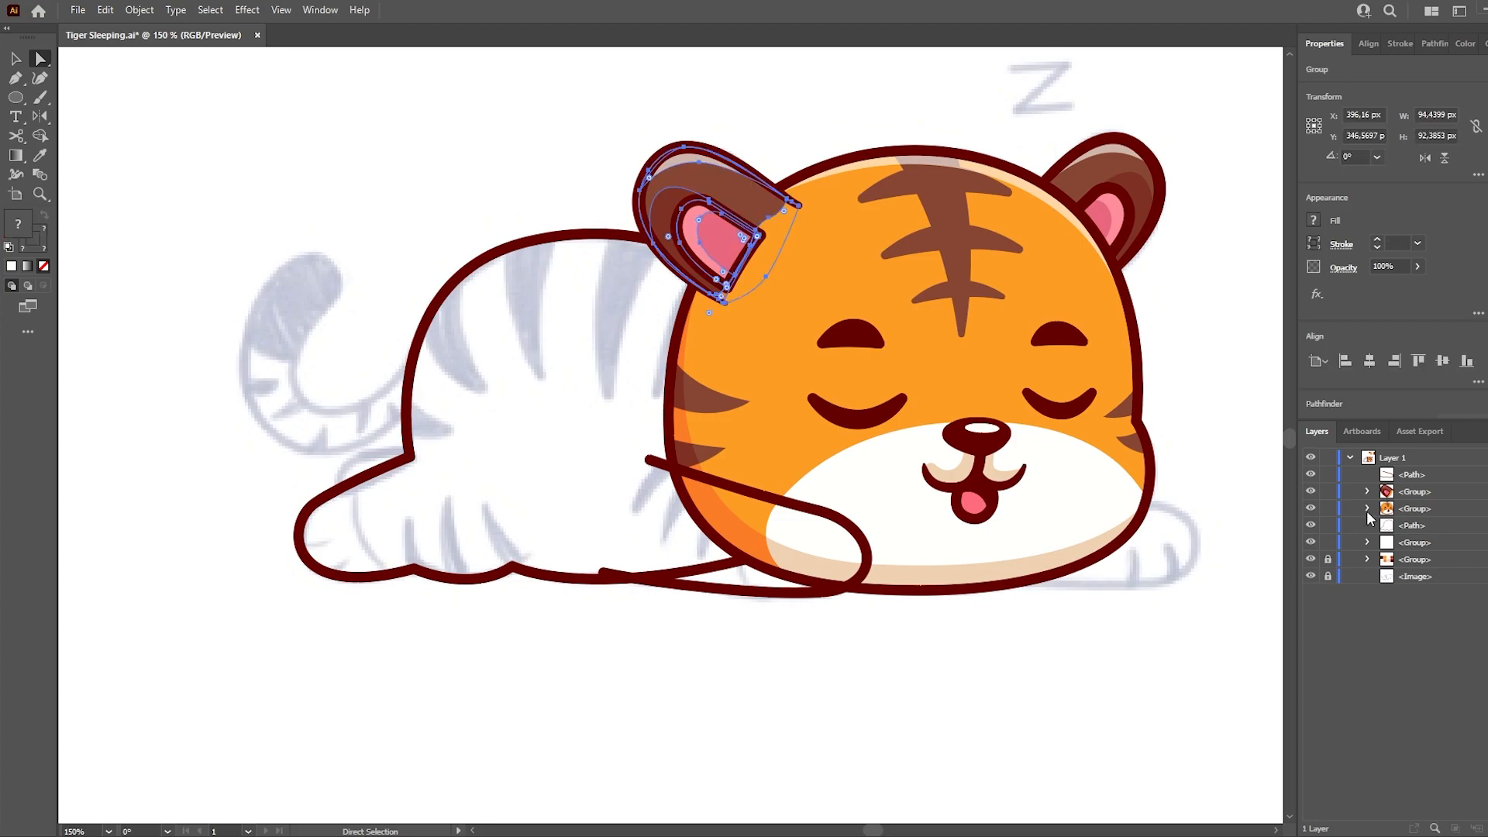
{"action": "left_click", "coordinate": [1485, 543]}
{"action": "left_click", "coordinate": [1485, 508], "text": "shift"}
{"action": "left_click", "coordinate": [1485, 492], "text": "shift"}
{"action": "left_click", "coordinate": [1484, 526], "text": "shift"}
{"action": "left_click", "coordinate": [1485, 525]}
{"action": "left_click", "coordinate": [1485, 509], "text": "shift"}
{"action": "left_click", "coordinate": [1485, 491], "text": "shift"}
{"action": "key", "text": "ctrl+g"}
{"action": "left_click", "coordinate": [1156, 660]}
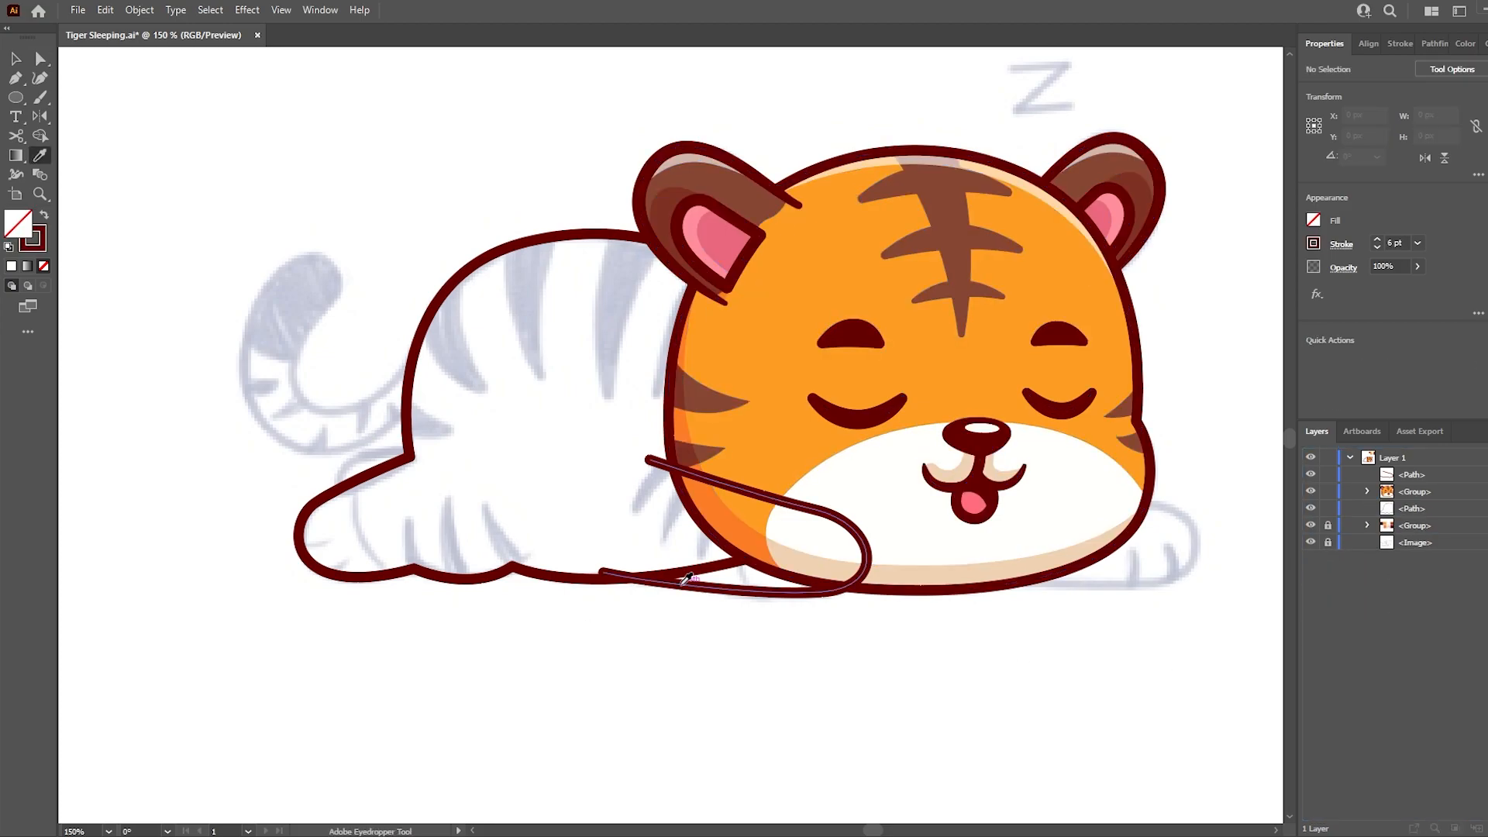
{"action": "left_click", "coordinate": [1310, 492]}
{"action": "left_click", "coordinate": [1311, 491]}
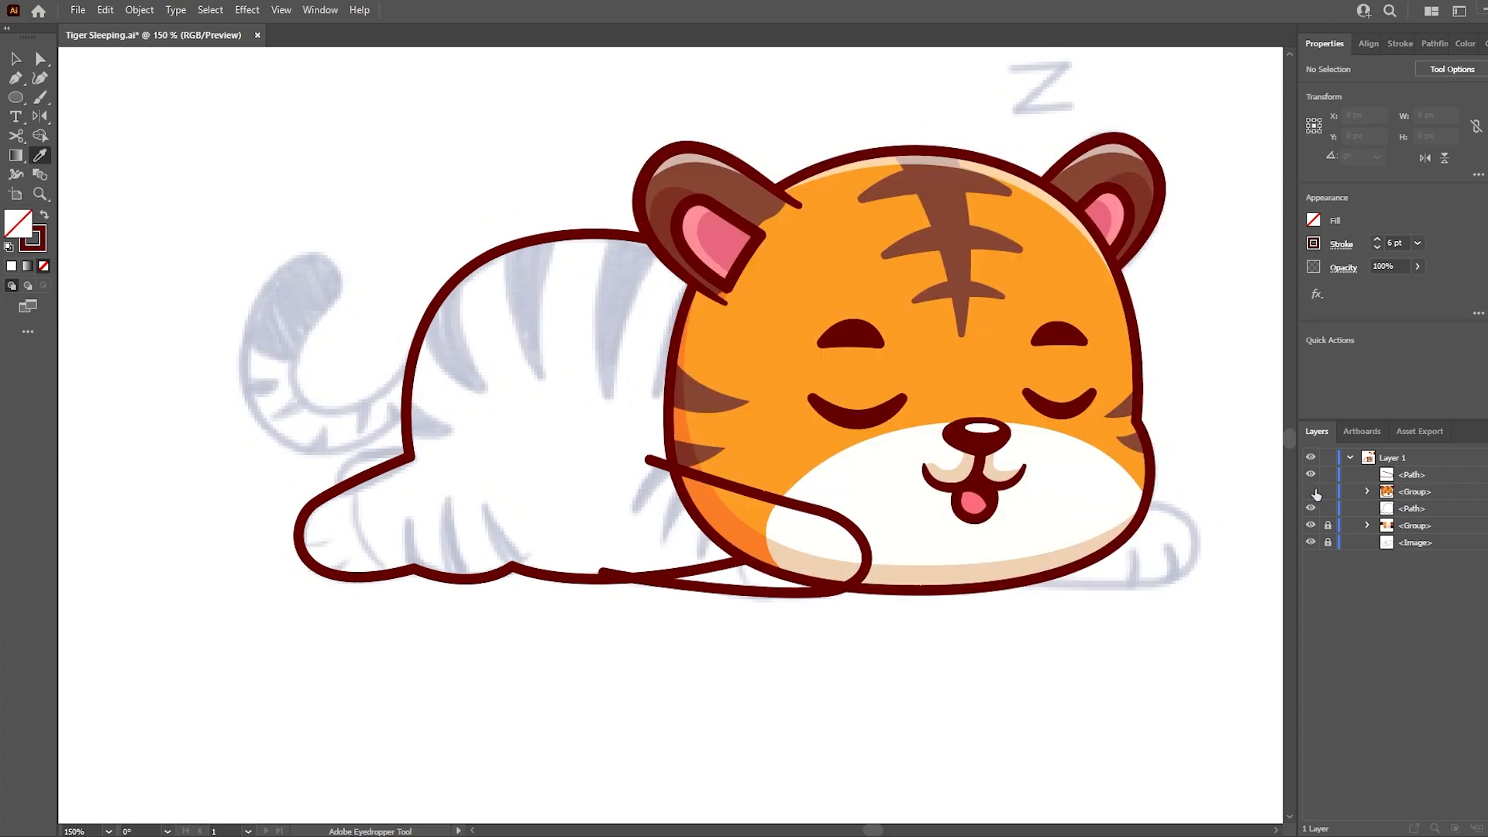
{"action": "left_click", "coordinate": [1313, 492]}
{"action": "left_click", "coordinate": [1314, 493]}
{"action": "left_click", "coordinate": [1314, 492]}
{"action": "left_click", "coordinate": [1314, 493]}
- Create orange-filled copies of the body and arm outlines using the orange sampled from the head
{"action": "key", "text": "a"}
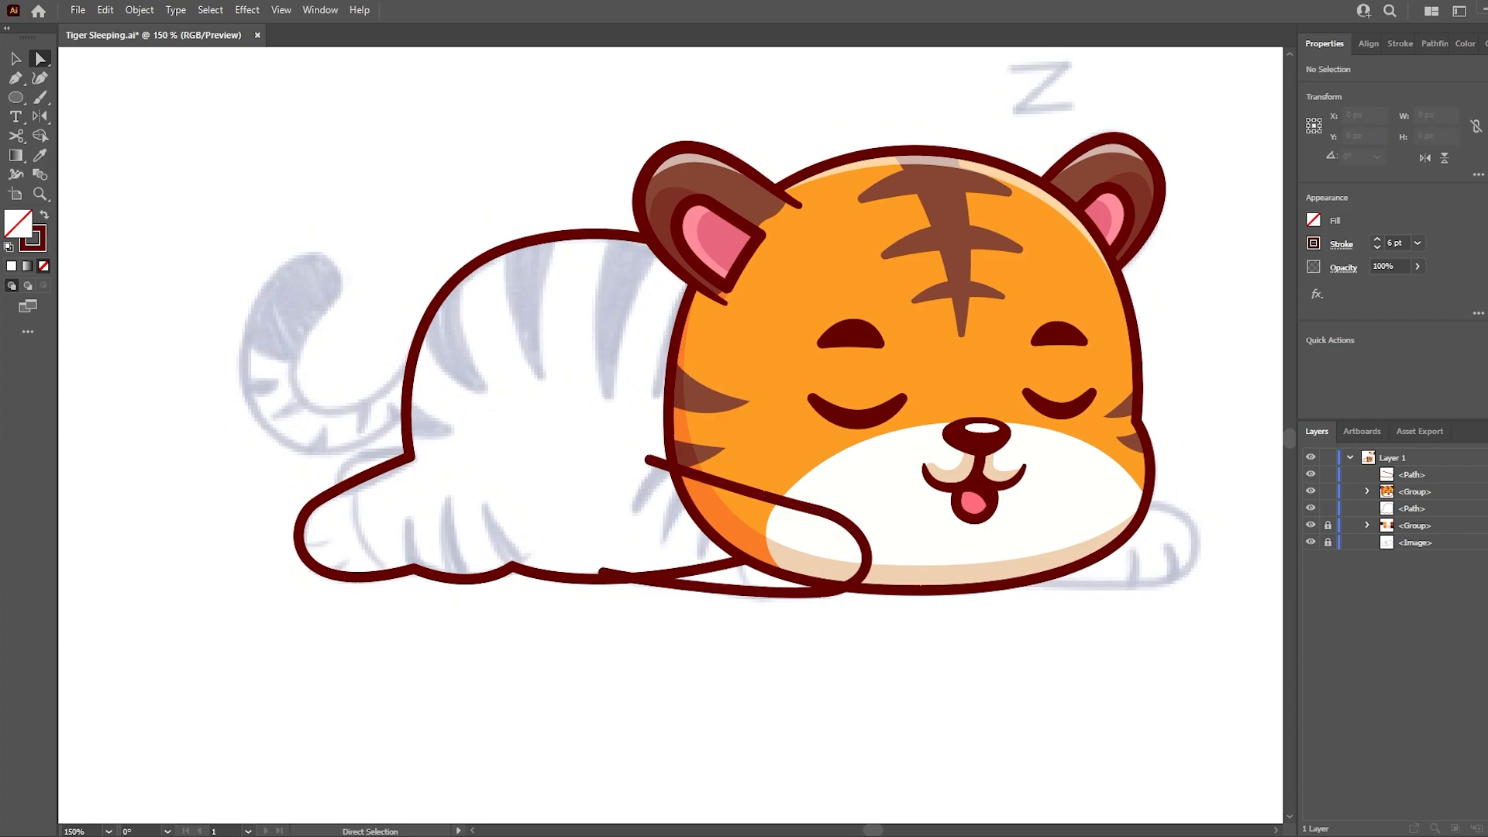
{"action": "key", "text": "ctrl+c"}
{"action": "key", "text": "ctrl+shift+a"}
{"action": "left_click", "coordinate": [1404, 530]}
{"action": "key", "text": "ctrl+f"}
{"action": "key", "text": "i"}
{"action": "left_click", "coordinate": [783, 356]}
- Close the orange arm shape with a curved back edge and group it beneath the arm outline
{"action": "key", "text": "a"}
{"action": "left_click", "coordinate": [775, 497]}
{"action": "key", "text": "p"}
{"action": "left_click", "coordinate": [649, 459]}
{"action": "left_click_drag", "start_coordinate": [614, 515], "coordinate": [607, 528]}
{"action": "left_click", "coordinate": [774, 446]}
{"action": "left_click_drag", "start_coordinate": [1412, 475], "coordinate": [1410, 500]}
{"action": "key", "text": "a"}
{"action": "left_click", "coordinate": [867, 561], "text": "shift"}
{"action": "key", "text": "ctrl+g"}
{"action": "left_click", "coordinate": [999, 672]}
- Nudge the front arm down 3 px
{"action": "left_click", "coordinate": [806, 550], "text": "ctrl"}
{"action": "key", "text": "Down"}
{"action": "key", "text": "Down"}
{"action": "key", "text": "Down"}
{"action": "left_click", "coordinate": [1113, 645]}
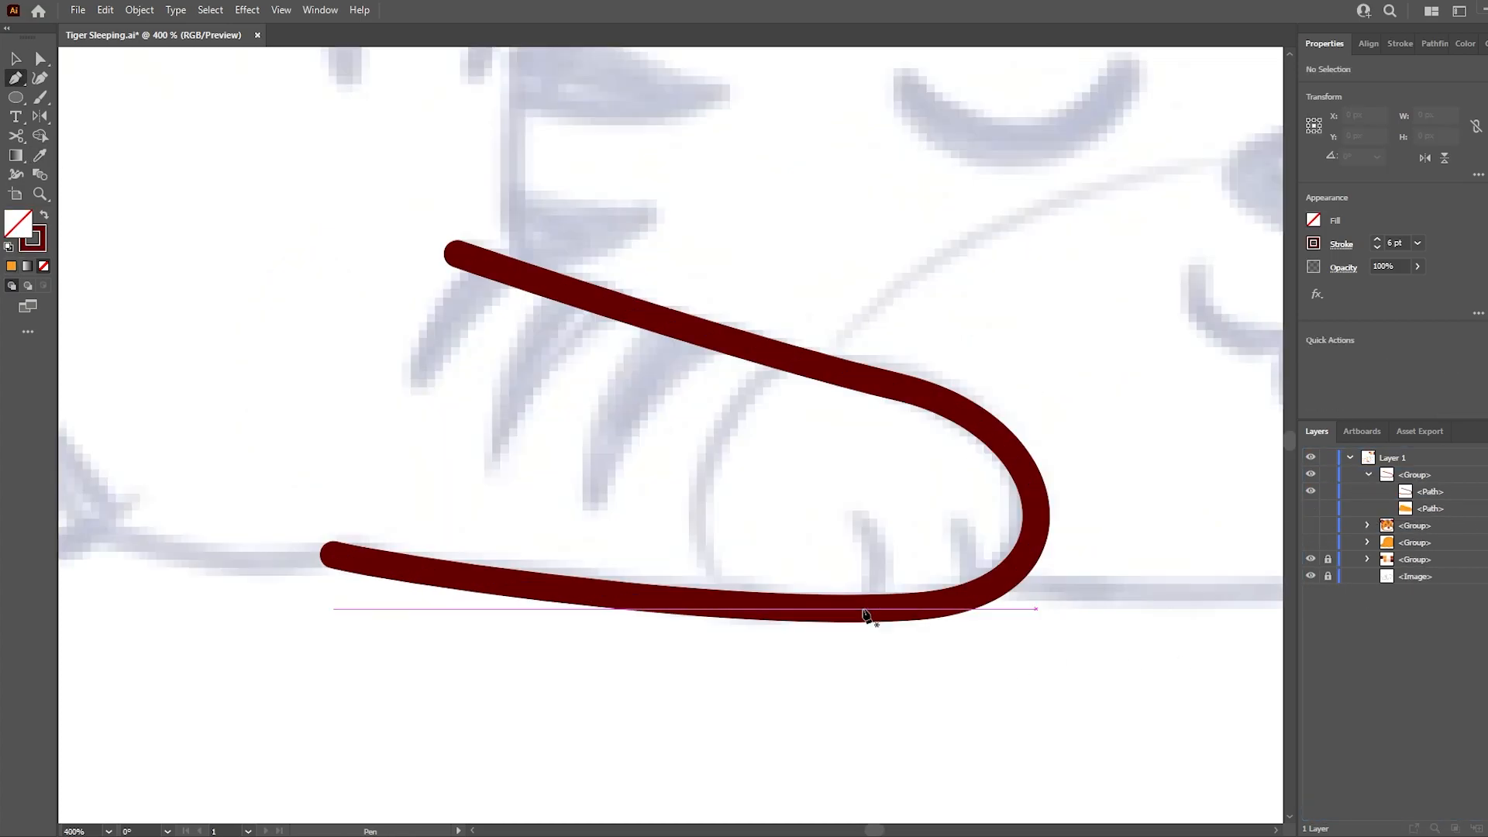
- Draw a short curved toe line on the front paw and duplicate it for a second toe
{"action": "left_click", "coordinate": [863, 607]}
{"action": "left_click_drag", "start_coordinate": [857, 514], "coordinate": [820, 467]}
{"action": "key", "text": "v"}
{"action": "left_click", "coordinate": [899, 573]}
{"action": "left_click_drag", "start_coordinate": [885, 576], "coordinate": [983, 565]}
{"action": "key", "text": "a"}
{"action": "left_click", "coordinate": [836, 492]}
{"action": "left_click_drag", "start_coordinate": [633, 449], "coordinate": [716, 482]}
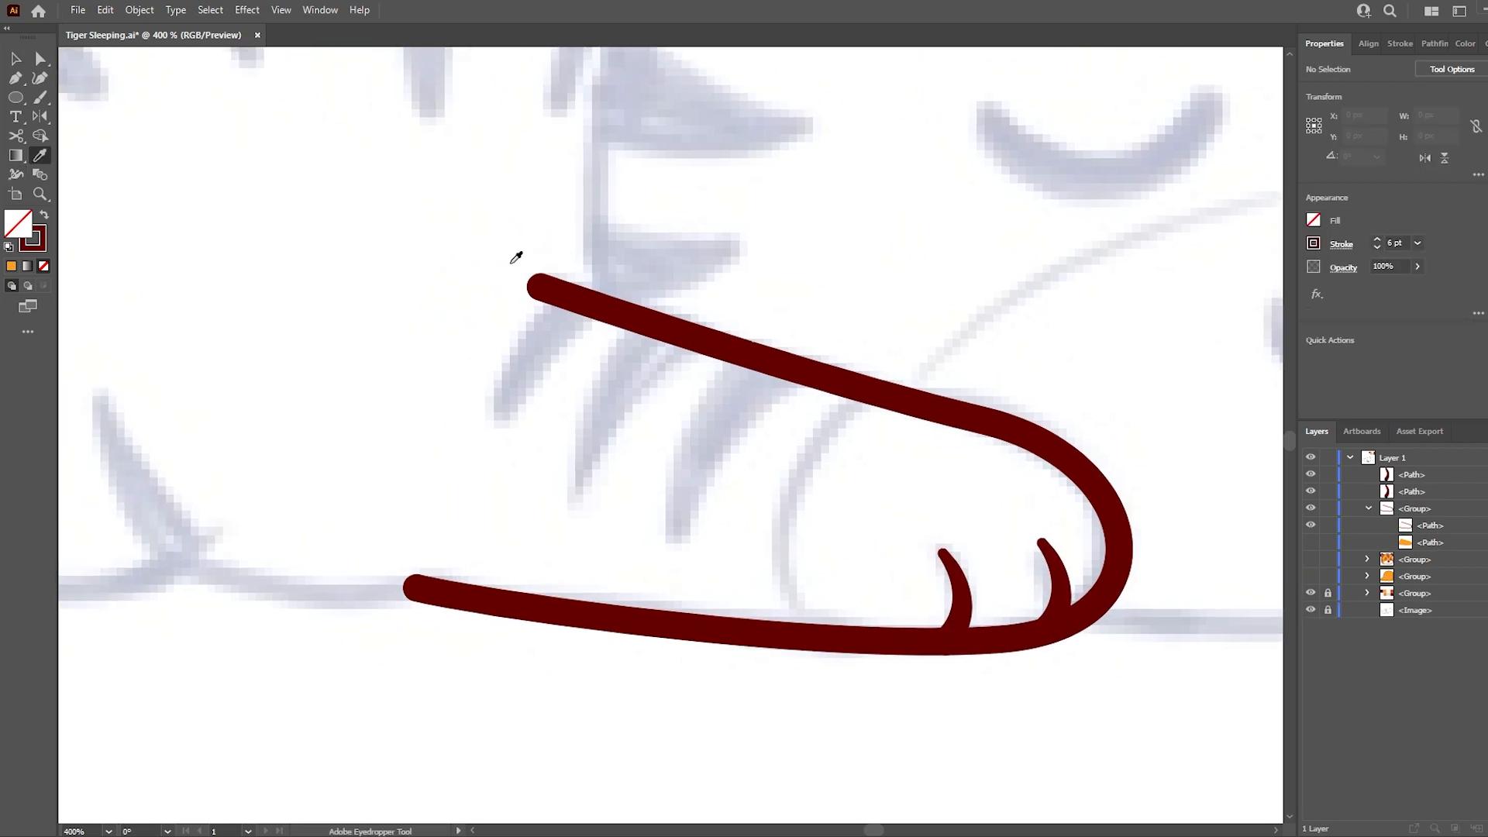
- Narrow both open ends of the arm outline with the Width tool and save the file
{"action": "key", "text": "shift+w"}
{"action": "key", "text": "a"}
{"action": "key", "text": "shift+w"}
{"action": "left_click_drag", "start_coordinate": [417, 574], "coordinate": [480, 613]}
{"action": "key", "text": "a"}
{"action": "key", "text": "ctrl+s"}
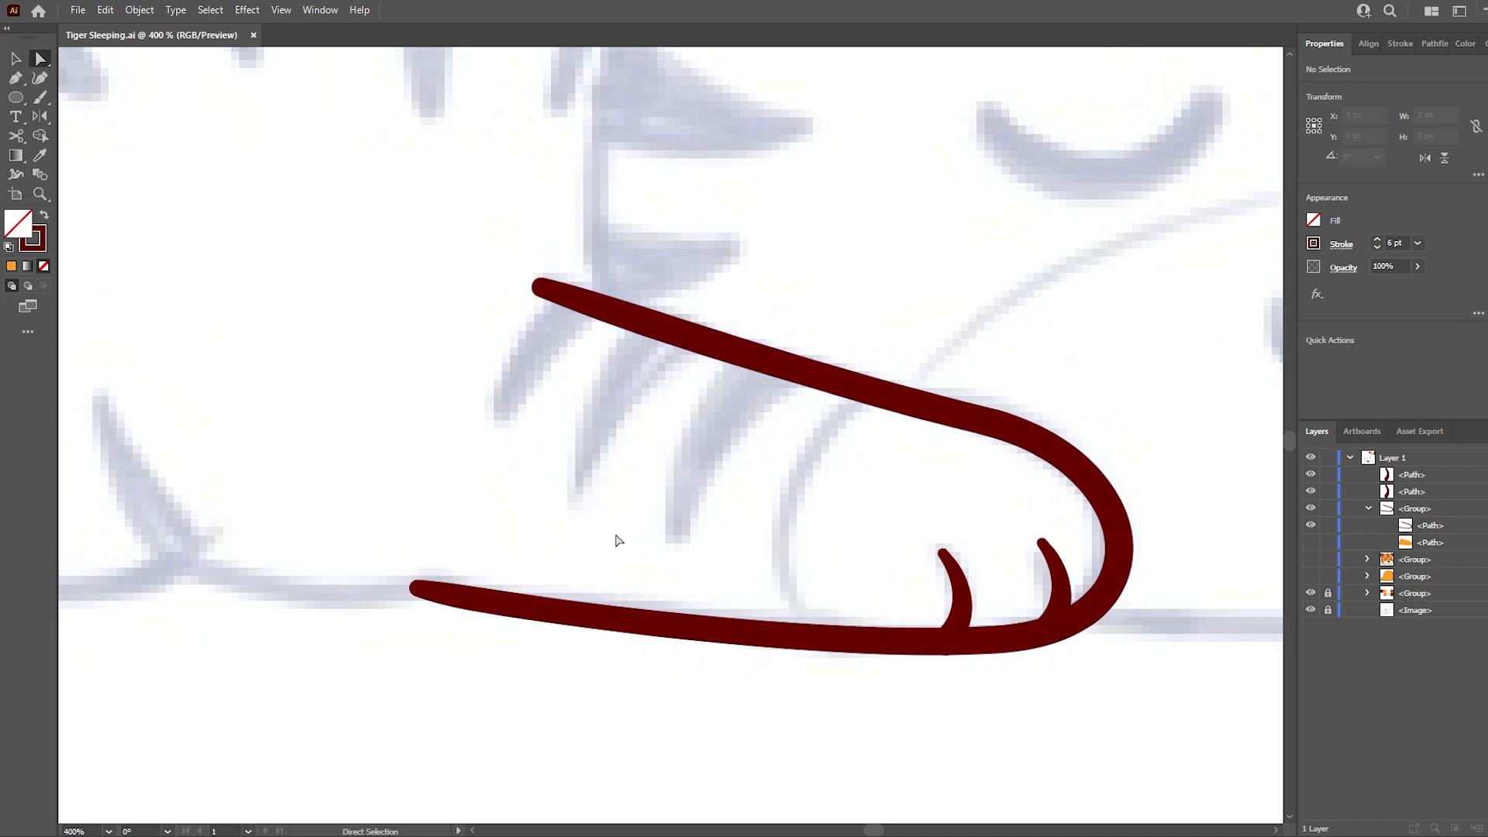
- Draw a closed pointed stripe on the arm, starting from its upper edge, with a 1 pt stroke
{"action": "left_click_drag", "start_coordinate": [669, 579], "coordinate": [625, 679]}
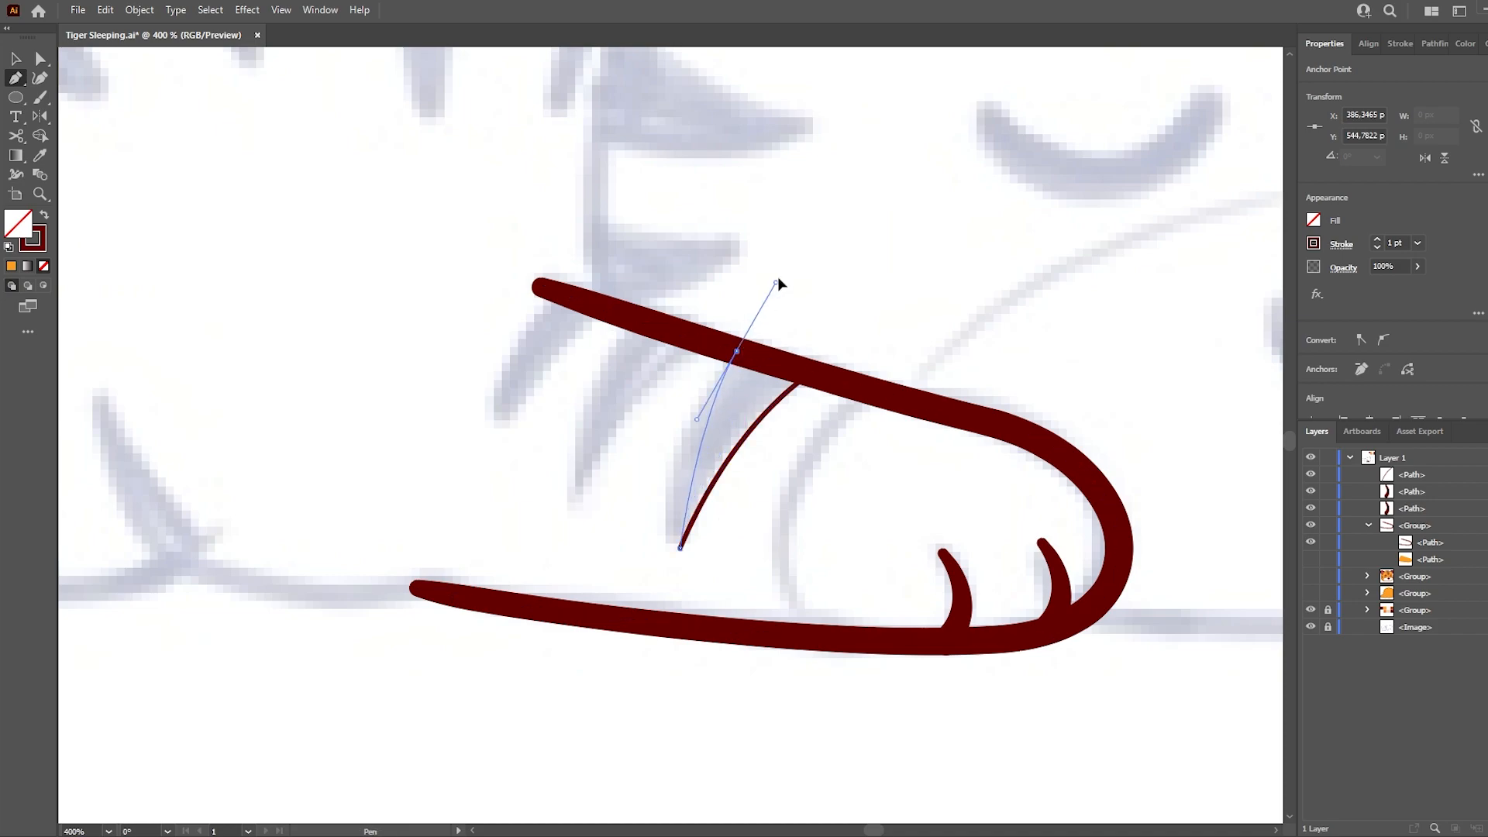
{"action": "left_click", "coordinate": [736, 351]}
{"action": "left_click", "coordinate": [811, 374]}
{"action": "key", "text": "a"}
{"action": "left_click", "coordinate": [794, 314]}
- Duplicate the arm stripe twice toward the shoulder and adjust the size and spacing of the three stripes
{"action": "key", "text": "v"}
{"action": "left_click_drag", "start_coordinate": [760, 423], "coordinate": [652, 393]}
{"action": "key", "text": "ctrl+z"}
{"action": "left_click_drag", "start_coordinate": [695, 518], "coordinate": [684, 505]}
{"action": "left_click_drag", "start_coordinate": [635, 407], "coordinate": [646, 391]}
{"action": "left_click_drag", "start_coordinate": [649, 391], "coordinate": [561, 354]}
{"action": "left_click_drag", "start_coordinate": [746, 434], "coordinate": [759, 441]}
{"action": "left_click_drag", "start_coordinate": [643, 395], "coordinate": [650, 401]}
{"action": "key", "text": "a"}
{"action": "left_click", "coordinate": [744, 457]}
- Draw a closed patch around the end of the paw with a curved inner edge, using the stripes' stroke style
{"action": "left_click", "coordinate": [1311, 593]}
{"action": "key", "text": "v"}
{"action": "left_click", "coordinate": [1311, 592]}
{"action": "key", "text": "i"}
{"action": "left_click", "coordinate": [757, 443]}
{"action": "key", "text": "p"}
{"action": "left_click", "coordinate": [892, 390]}
{"action": "left_click_drag", "start_coordinate": [783, 531], "coordinate": [763, 651]}
{"action": "left_click", "coordinate": [991, 720]}
{"action": "left_click_drag", "start_coordinate": [1145, 660], "coordinate": [1178, 607]}
{"action": "left_click_drag", "start_coordinate": [1201, 477], "coordinate": [1136, 416]}
{"action": "left_click_drag", "start_coordinate": [928, 345], "coordinate": [908, 342]}
{"action": "left_click", "coordinate": [892, 389]}
- Show the orange arm fill, adjust the paw patch's curved inner edge and change its stroke colour to a fill
{"action": "left_click", "coordinate": [1311, 610]}
{"action": "key", "text": "a"}
{"action": "left_click", "coordinate": [783, 531]}
{"action": "left_click_drag", "start_coordinate": [763, 646], "coordinate": [759, 673]}
{"action": "key", "text": "shift+x"}
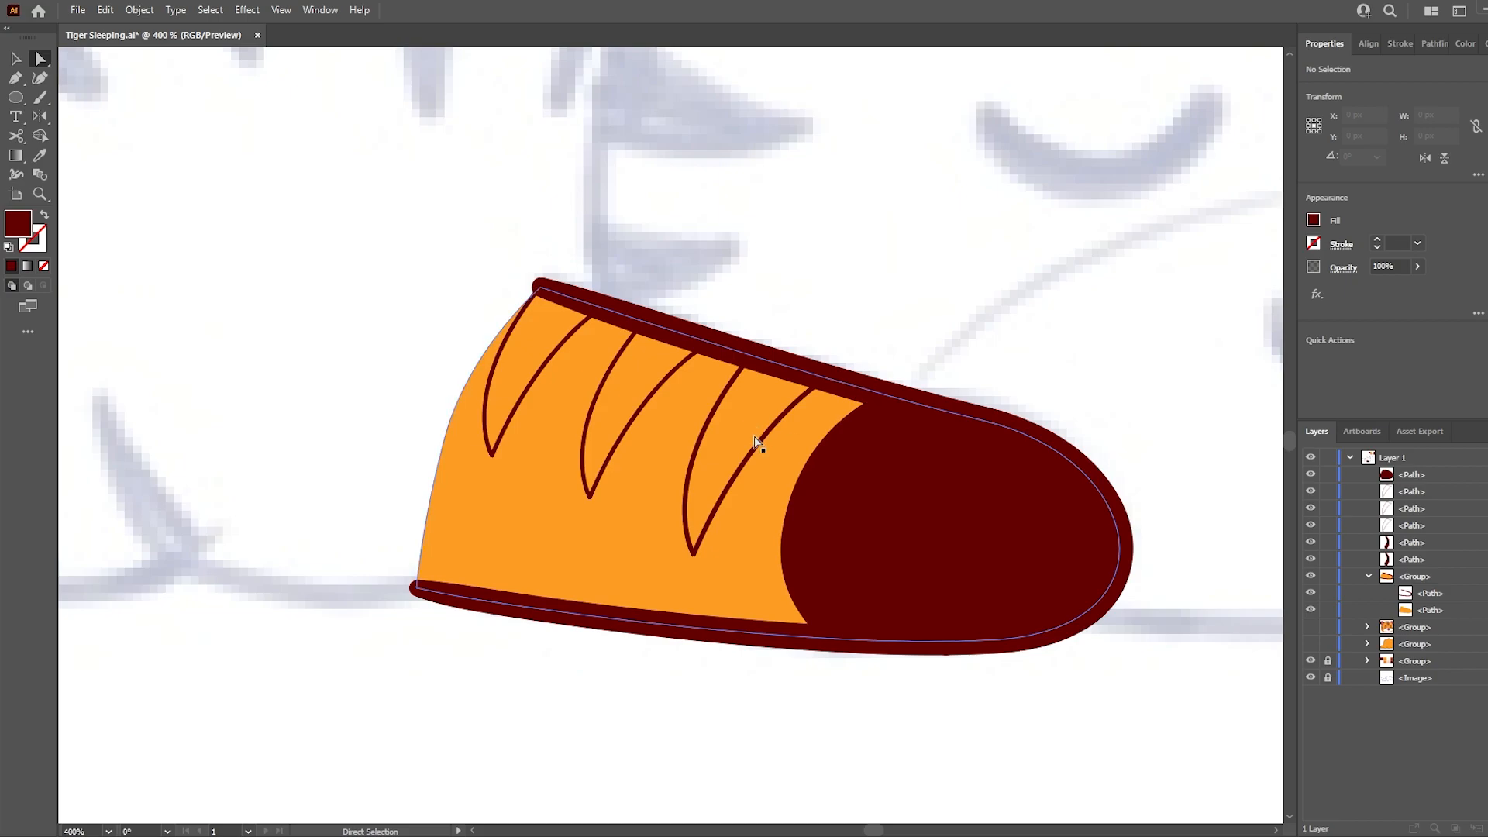
- Show the head and fill the three arm stripes with the brown of the head's stripes
{"action": "left_click", "coordinate": [737, 496]}
{"action": "left_click", "coordinate": [612, 434], "text": "shift"}
{"action": "left_click", "coordinate": [535, 372], "text": "shift"}
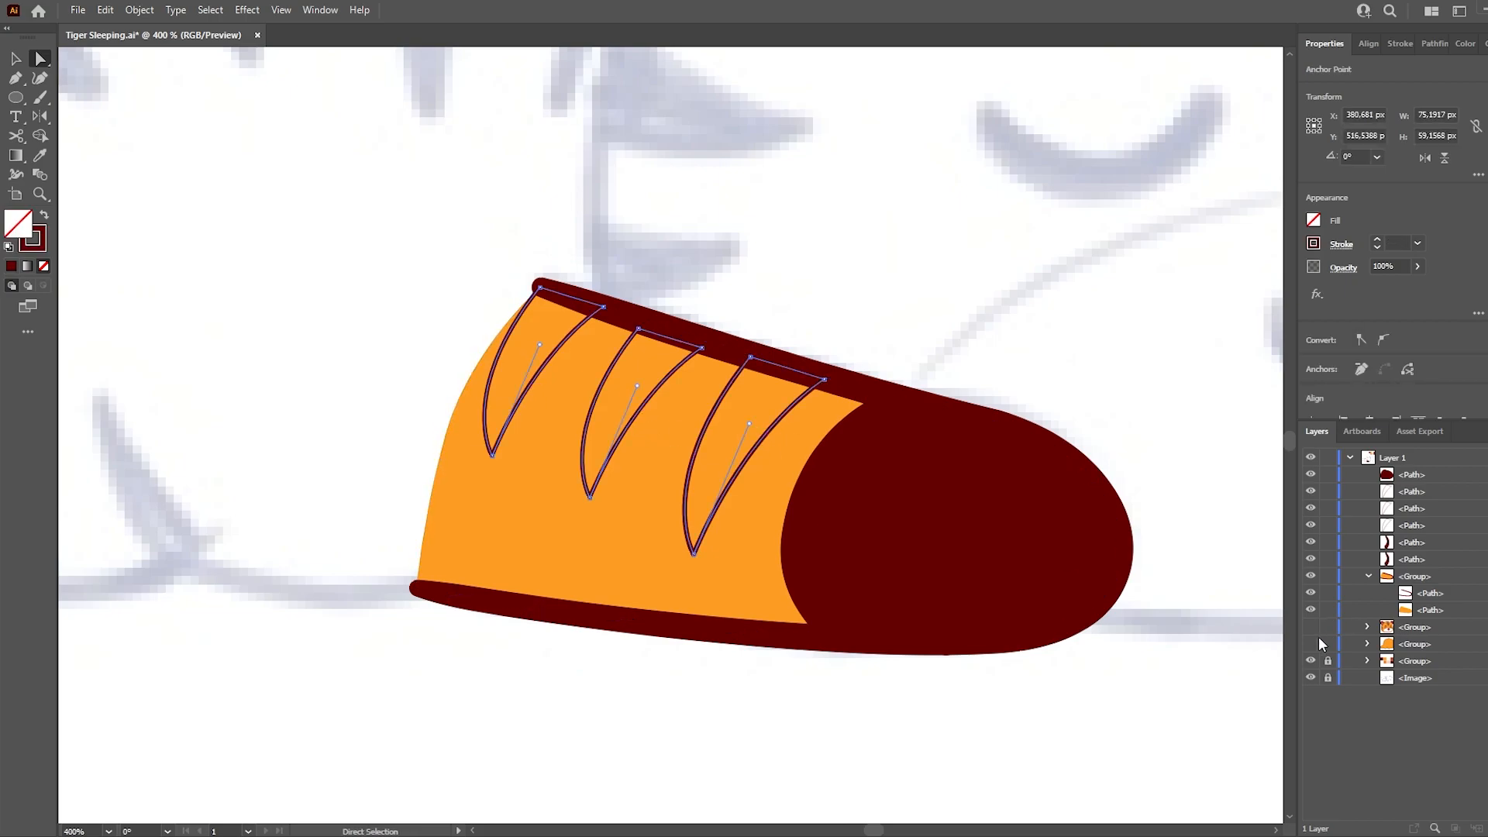
{"action": "left_click", "coordinate": [1311, 627]}
{"action": "scroll", "coordinate": [457, 566], "scroll_direction": "down", "scroll_amount": 3}
{"action": "scroll", "coordinate": [589, 527], "scroll_direction": "up", "scroll_amount": 1}
{"action": "key", "text": "i"}
{"action": "left_click", "coordinate": [521, 355]}
- Fill the paw patch with the white sampled from the muzzle
{"action": "key", "text": "a"}
{"action": "left_click", "coordinate": [686, 539]}
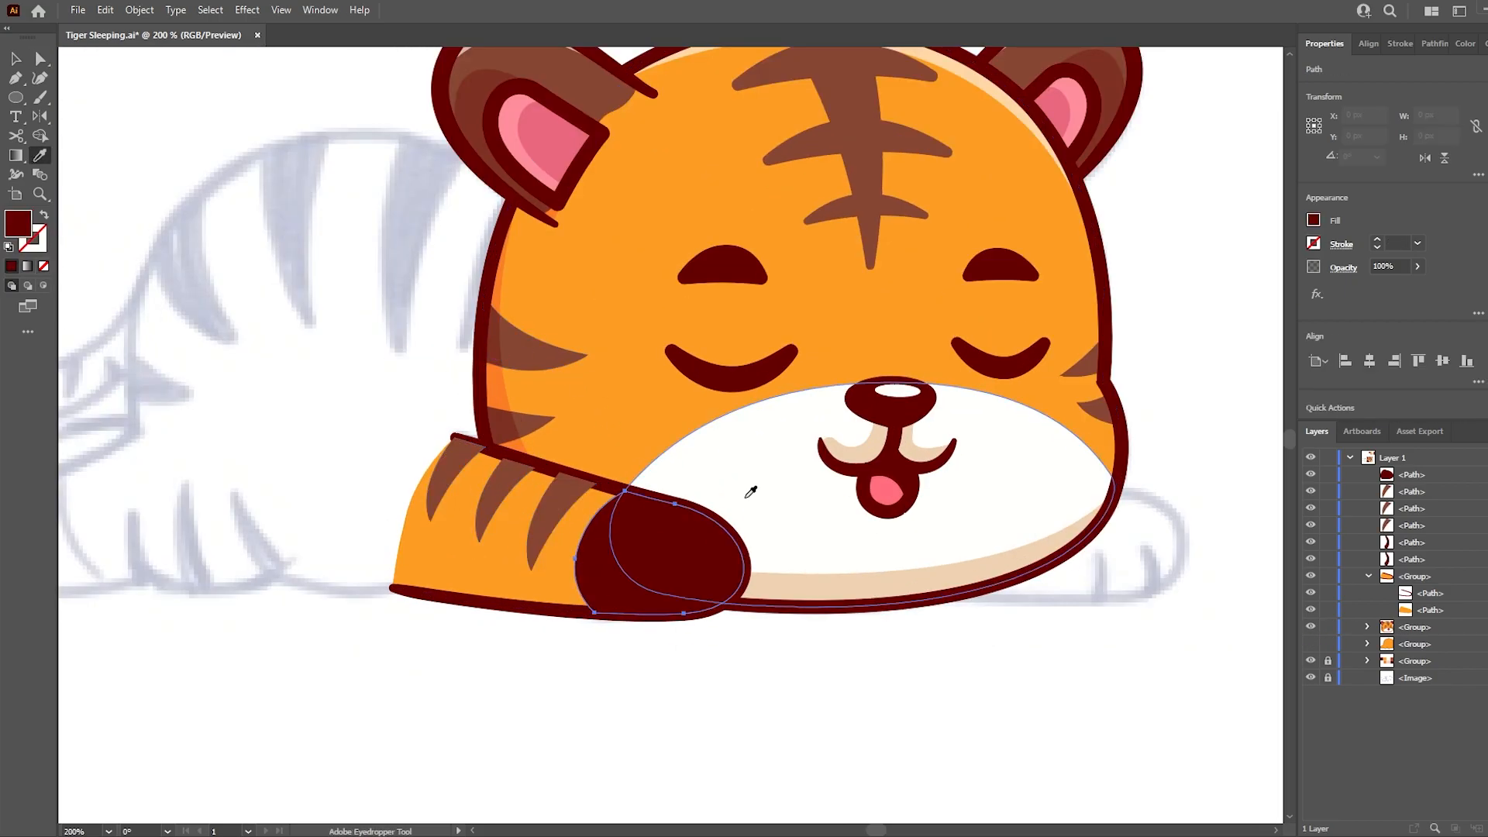
{"action": "key", "text": "i"}
{"action": "left_click", "coordinate": [732, 511]}
- Move the paw patch, stripes and toe lines into the arm group beneath its outline and save the file
{"action": "left_click", "coordinate": [1396, 475]}
{"action": "left_click", "coordinate": [1405, 559], "text": "shift"}
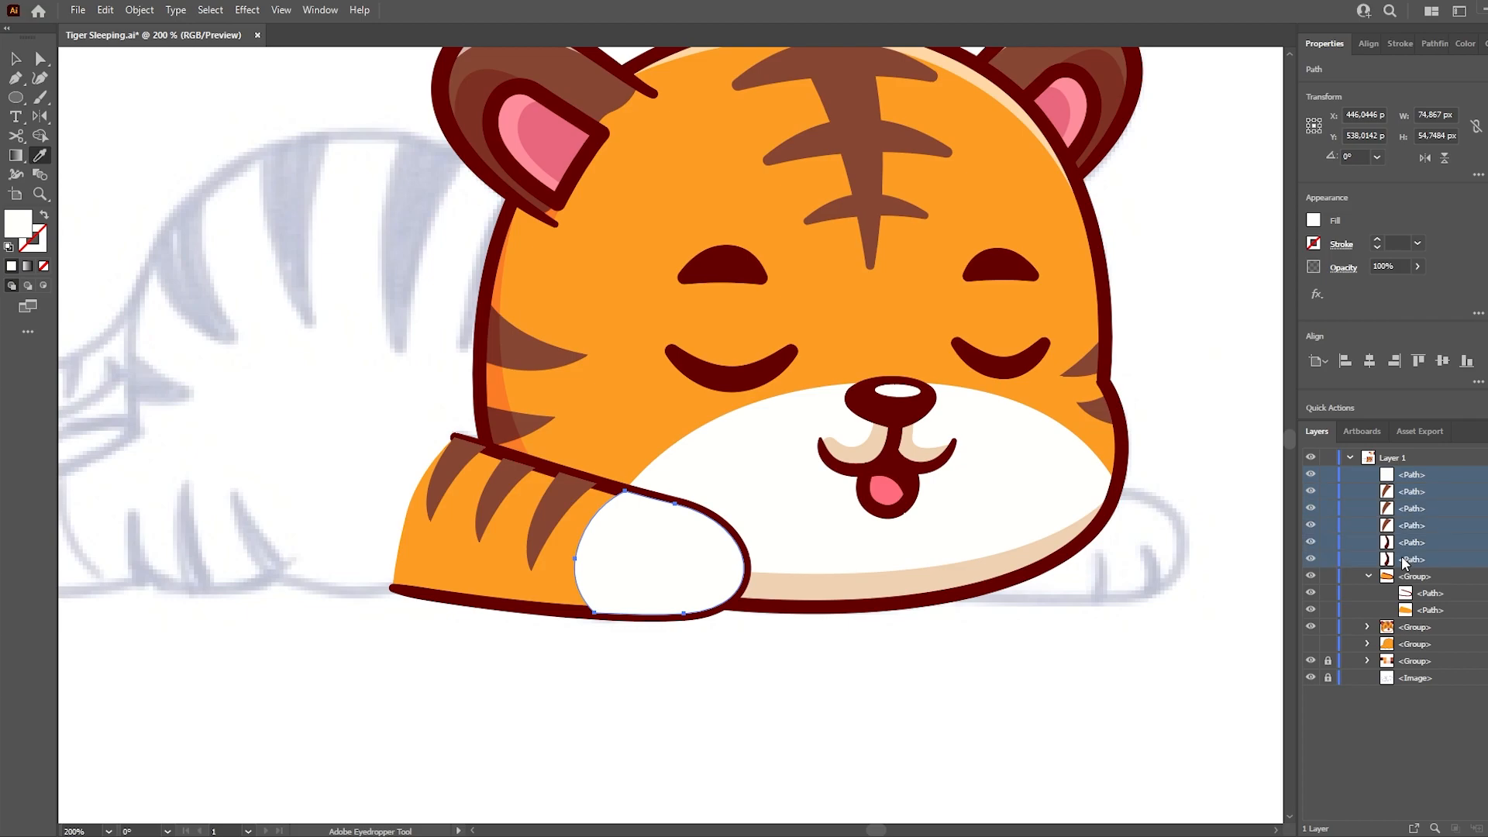
{"action": "left_click_drag", "start_coordinate": [1423, 597], "coordinate": [1423, 598]}
{"action": "key", "text": "a"}
{"action": "left_click", "coordinate": [1104, 646]}
{"action": "key", "text": "ctrl+s"}
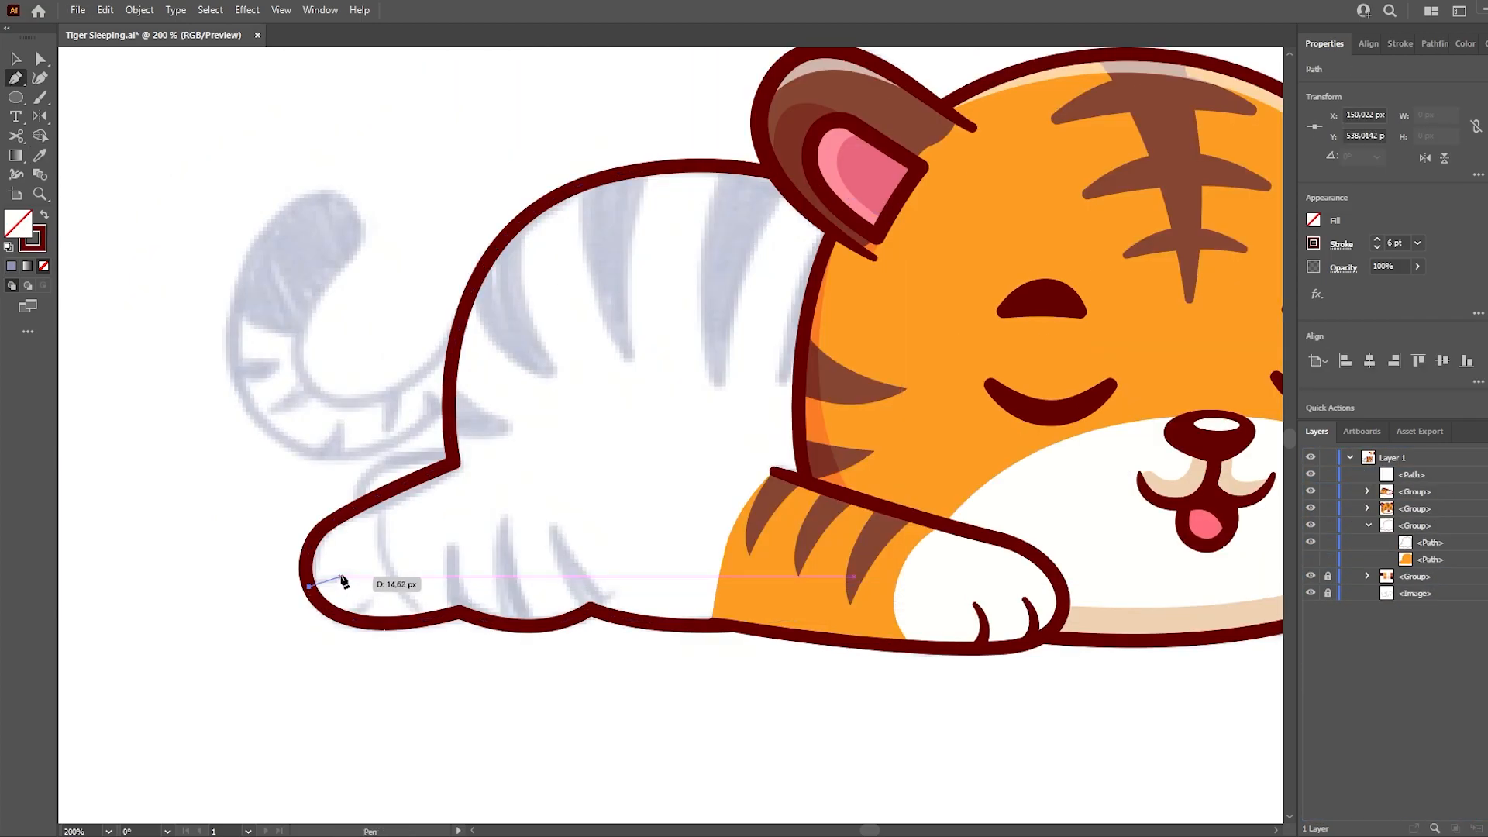
- Draw a curved patch over the hind paw with the Pen tool, using the white sampled from the muzzle
{"action": "mouse_move", "coordinate": [332, 587]}
{"action": "left_mouse_down"}
{"action": "mouse_move", "coordinate": [322, 580]}
{"action": "mouse_move", "coordinate": [366, 617]}
{"action": "left_mouse_up"}
{"action": "left_click_drag", "start_coordinate": [365, 617], "coordinate": [543, 666]}
{"action": "left_click", "coordinate": [488, 591]}
{"action": "key", "text": "i"}
{"action": "left_click", "coordinate": [947, 577]}
{"action": "key", "text": "p"}
{"action": "left_click", "coordinate": [389, 477]}
{"action": "left_click_drag", "start_coordinate": [406, 681], "coordinate": [343, 665]}
{"action": "left_click_drag", "start_coordinate": [230, 614], "coordinate": [221, 574]}
{"action": "left_click", "coordinate": [389, 478]}
- Draw the outermost pointed stripe on the hind leg and fill it with the brown of the existing stripes
{"action": "key", "text": "a"}
{"action": "left_click", "coordinate": [511, 558]}
{"action": "key", "text": "i"}
{"action": "left_click", "coordinate": [764, 519]}
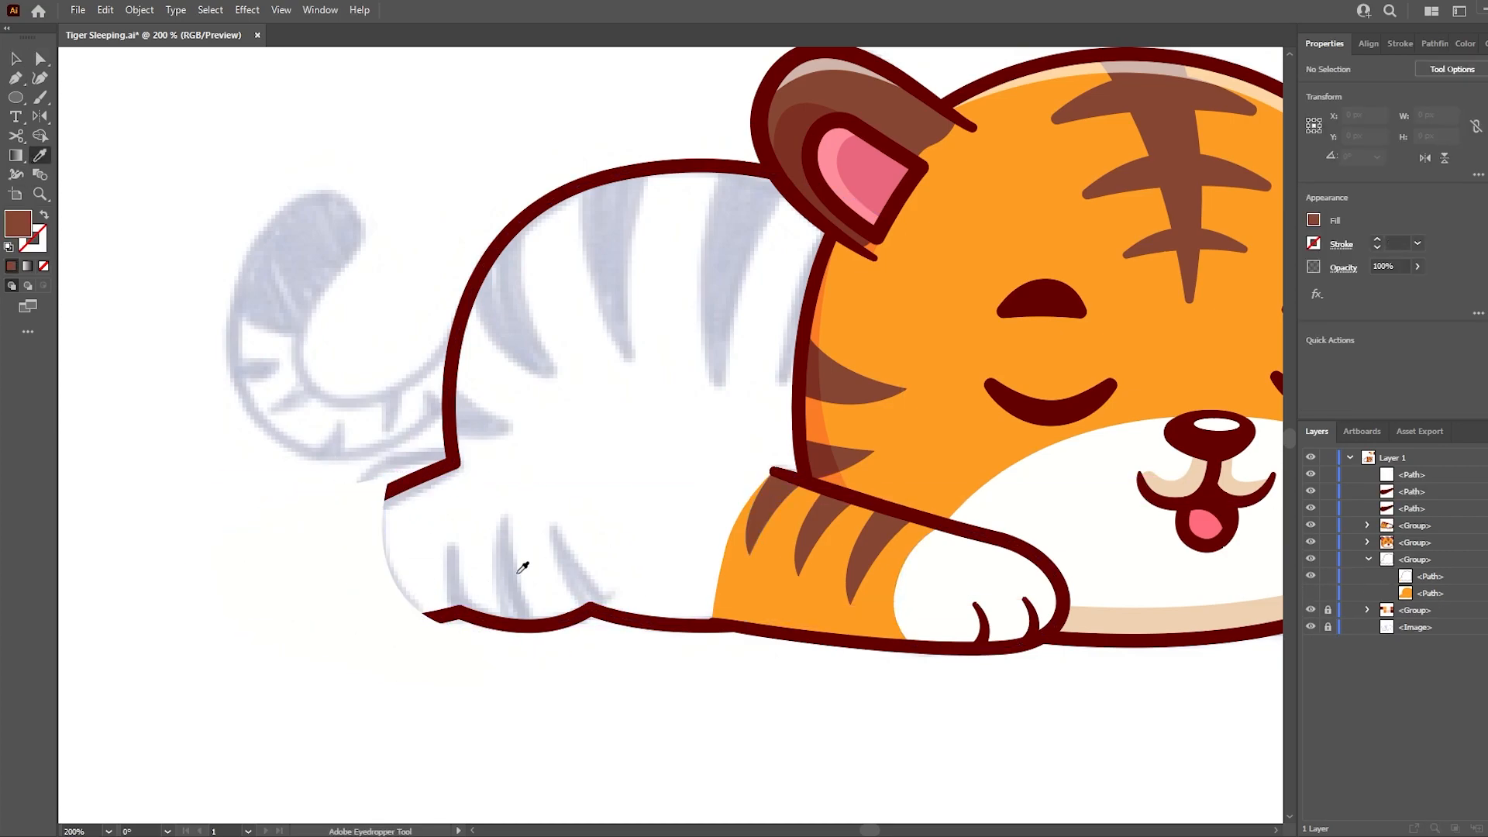
{"action": "key", "text": "p"}
{"action": "scroll", "coordinate": [411, 613], "scroll_direction": "up", "scroll_amount": 2}
{"action": "left_click_drag", "start_coordinate": [471, 614], "coordinate": [457, 654]}
{"action": "left_click", "coordinate": [465, 659]}
{"action": "left_click_drag", "start_coordinate": [472, 515], "coordinate": [502, 435]}
{"action": "left_click", "coordinate": [472, 514]}
{"action": "left_click_drag", "start_coordinate": [533, 667], "coordinate": [580, 729]}
{"action": "left_click", "coordinate": [533, 667]}
{"action": "left_click", "coordinate": [551, 592]}
{"action": "key", "text": "i"}
{"action": "left_click", "coordinate": [485, 617]}
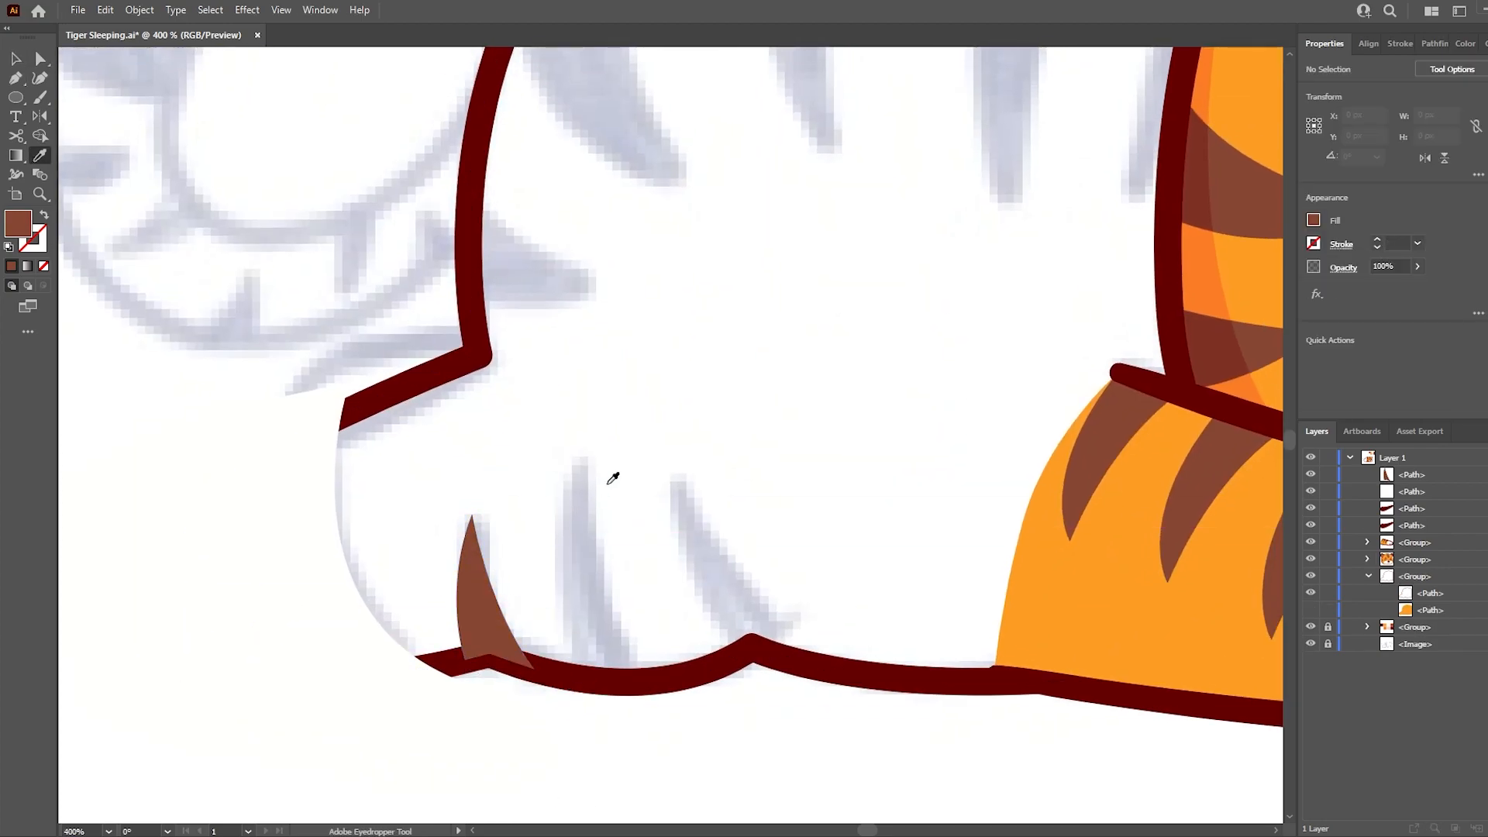
- Draw the middle brown stripe on the hind leg and adjust its tip to match the sketch
{"action": "key", "text": "p"}
{"action": "left_click", "coordinate": [597, 465]}
{"action": "left_click_drag", "start_coordinate": [654, 681], "coordinate": [705, 741]}
{"action": "left_click", "coordinate": [654, 680]}
{"action": "left_click", "coordinate": [574, 676]}
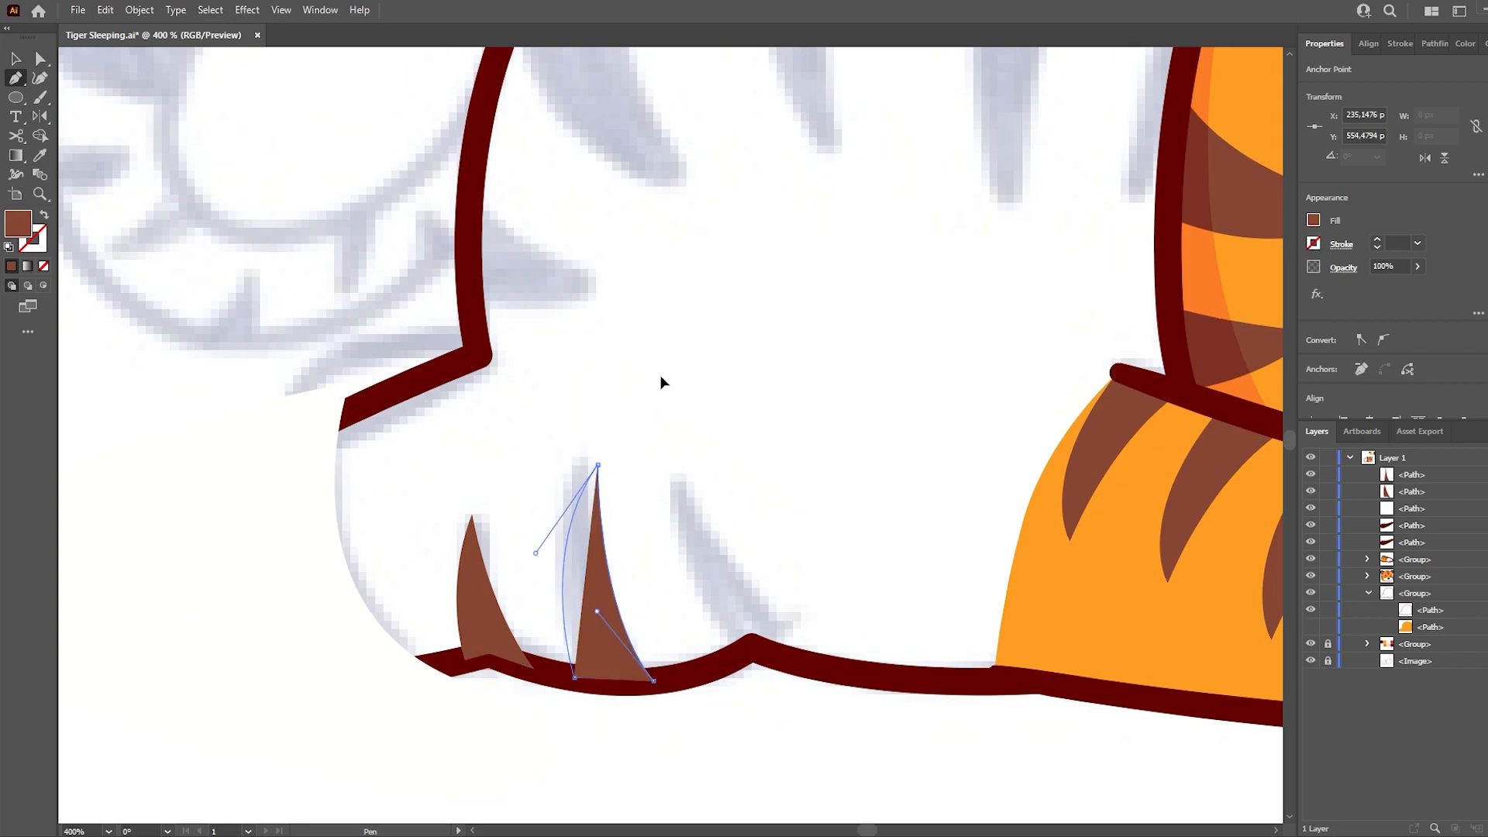
{"action": "left_click_drag", "start_coordinate": [660, 377], "coordinate": [660, 376]}
{"action": "key", "text": "a"}
{"action": "left_click", "coordinate": [637, 419]}
{"action": "left_click_drag", "start_coordinate": [598, 465], "coordinate": [585, 465]}
{"action": "left_click", "coordinate": [598, 508]}
- Draw the third brown stripe on the hind leg, following the sketch on the side nearest the front arm
{"action": "left_click", "coordinate": [717, 665]}
{"action": "left_click_drag", "start_coordinate": [674, 478], "coordinate": [666, 357]}
{"action": "left_click_drag", "start_coordinate": [808, 701], "coordinate": [834, 721]}
{"action": "left_click", "coordinate": [783, 658]}
{"action": "left_click", "coordinate": [752, 648]}
{"action": "left_click", "coordinate": [717, 664]}
{"action": "key", "text": "v"}
{"action": "left_click_drag", "start_coordinate": [851, 468], "coordinate": [705, 554]}
{"action": "left_click", "coordinate": [833, 377]}
{"action": "key", "text": "ctrl+minus"}
{"action": "key", "text": "ctrl+minus"}
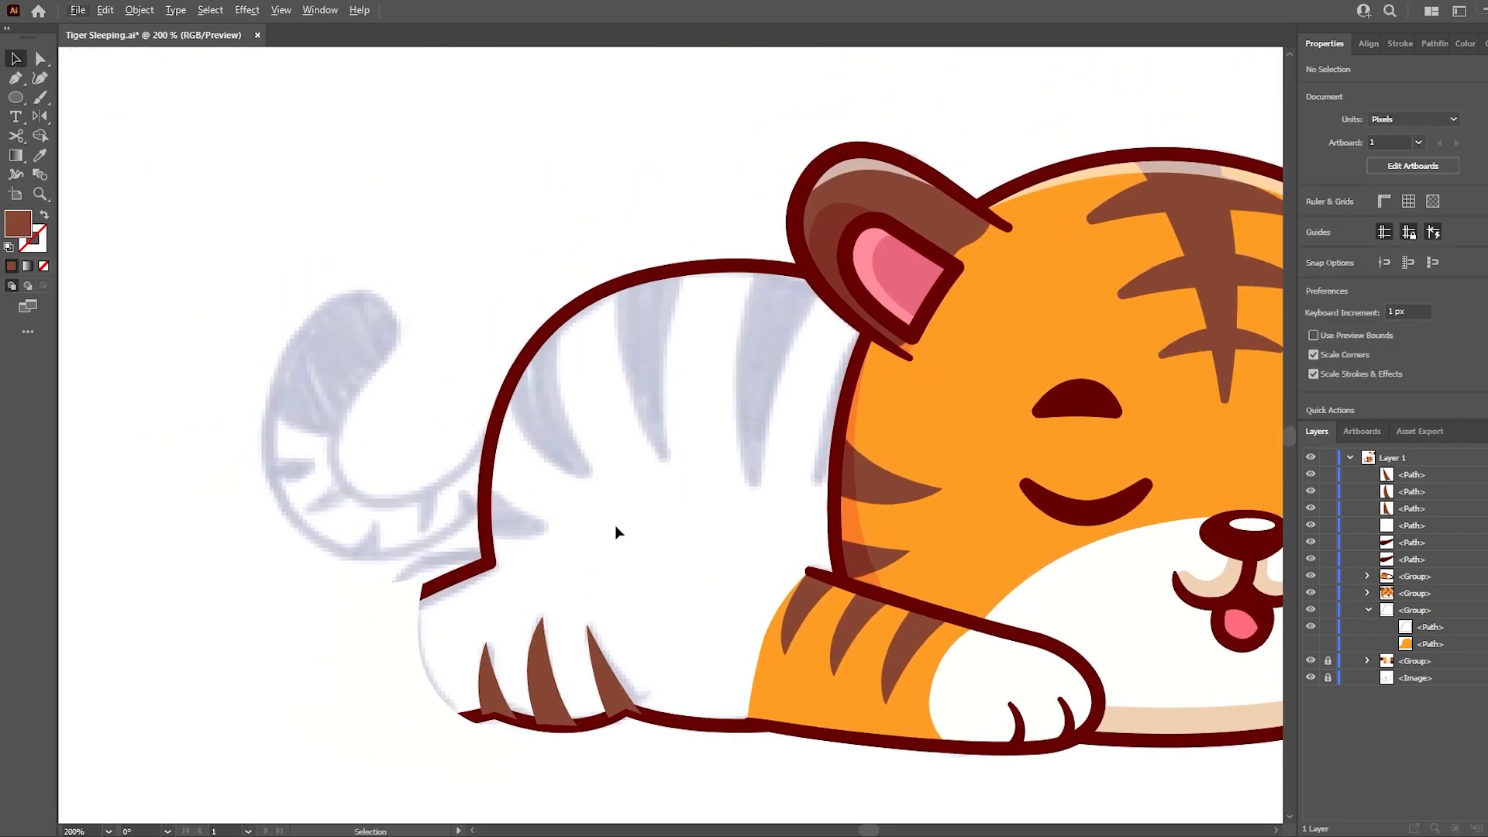
- Draw the short brown stripe on the rump and the first curved stripe above it on the back
{"action": "key", "text": "p"}
{"action": "left_click", "coordinate": [482, 484]}
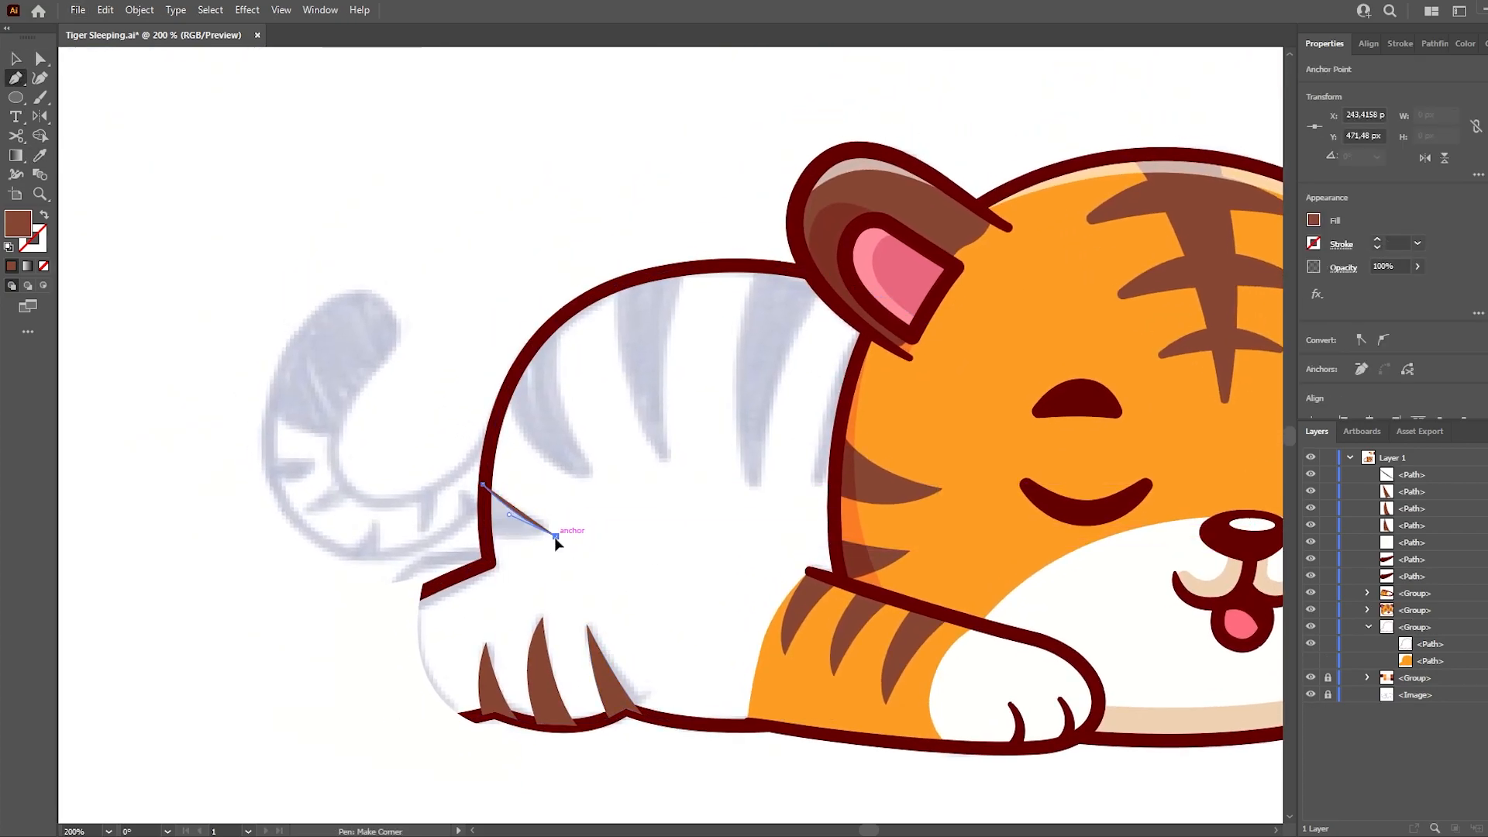
{"action": "left_click", "coordinate": [555, 536]}
{"action": "left_click_drag", "start_coordinate": [482, 536], "coordinate": [478, 541]}
{"action": "left_click", "coordinate": [482, 485]}
{"action": "left_click", "coordinate": [560, 318]}
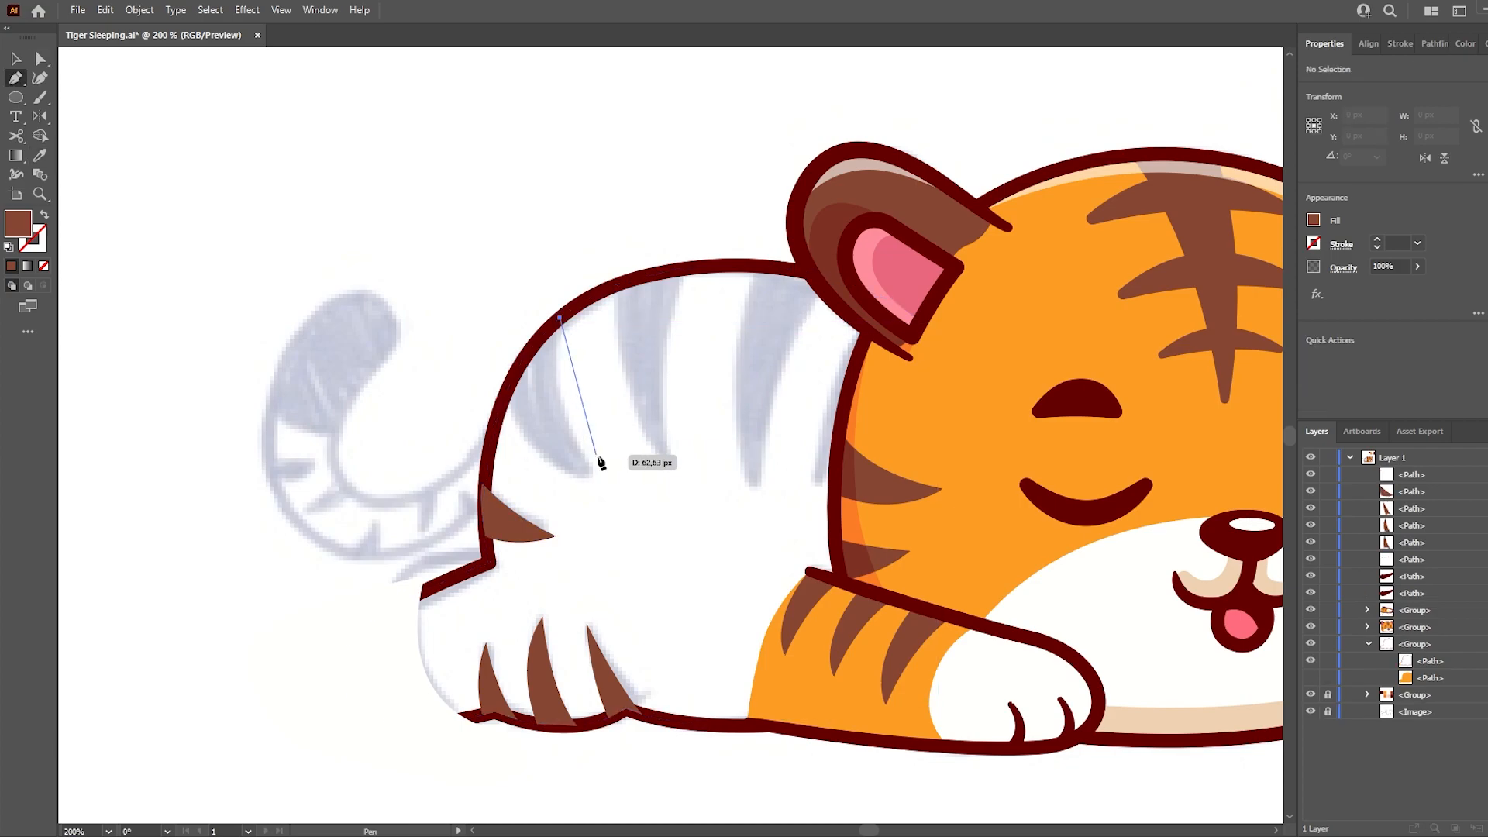
{"action": "left_click_drag", "start_coordinate": [647, 579], "coordinate": [646, 578]}
{"action": "left_click_drag", "start_coordinate": [508, 385], "coordinate": [499, 307]}
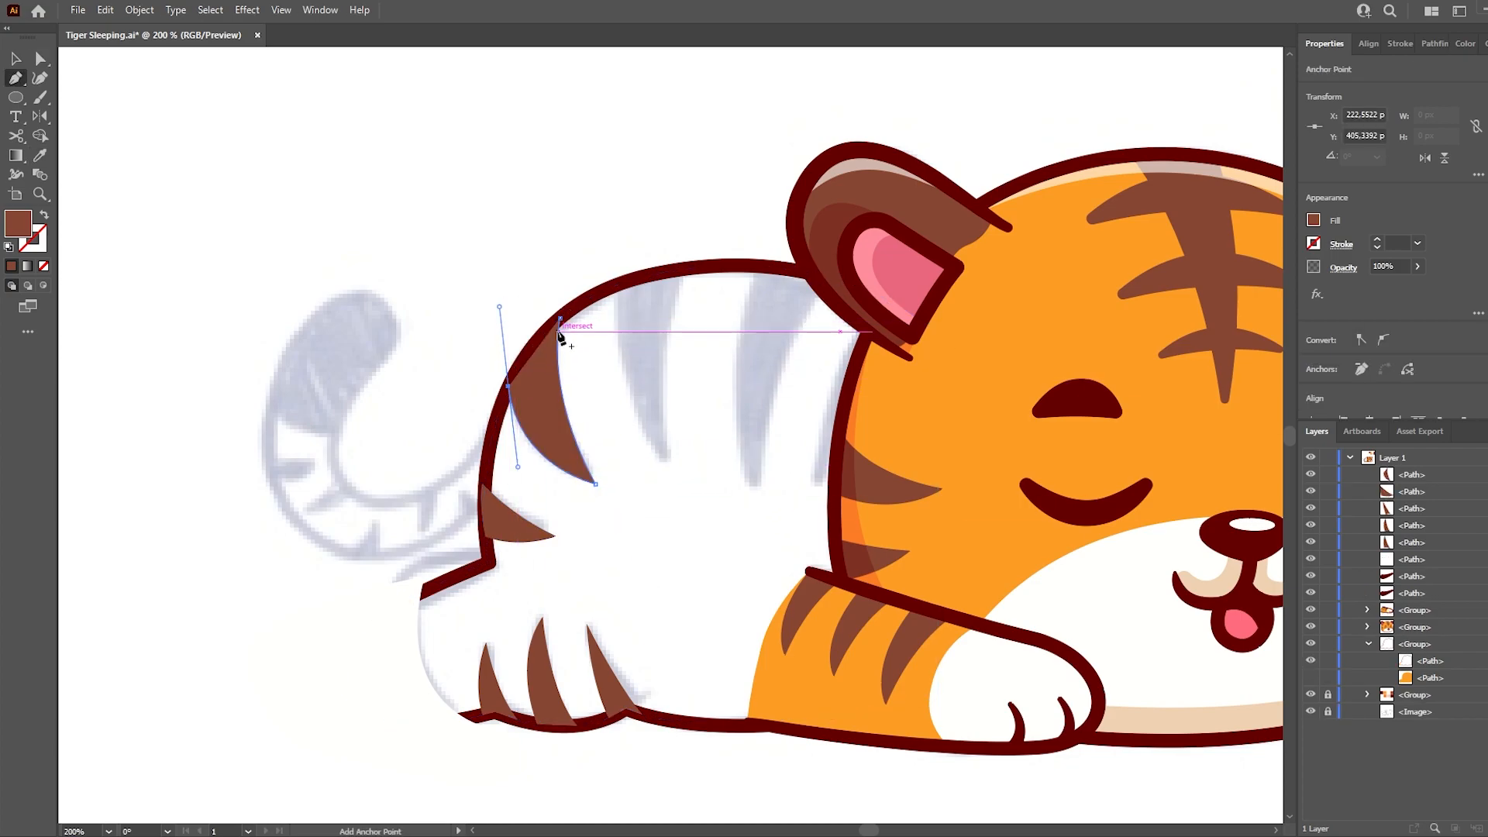
- Draw the second curved brown stripe on the back, tapering down from the body outline
{"action": "key", "text": "p"}
{"action": "left_click", "coordinate": [690, 269]}
{"action": "left_click_drag", "start_coordinate": [671, 465], "coordinate": [694, 560]}
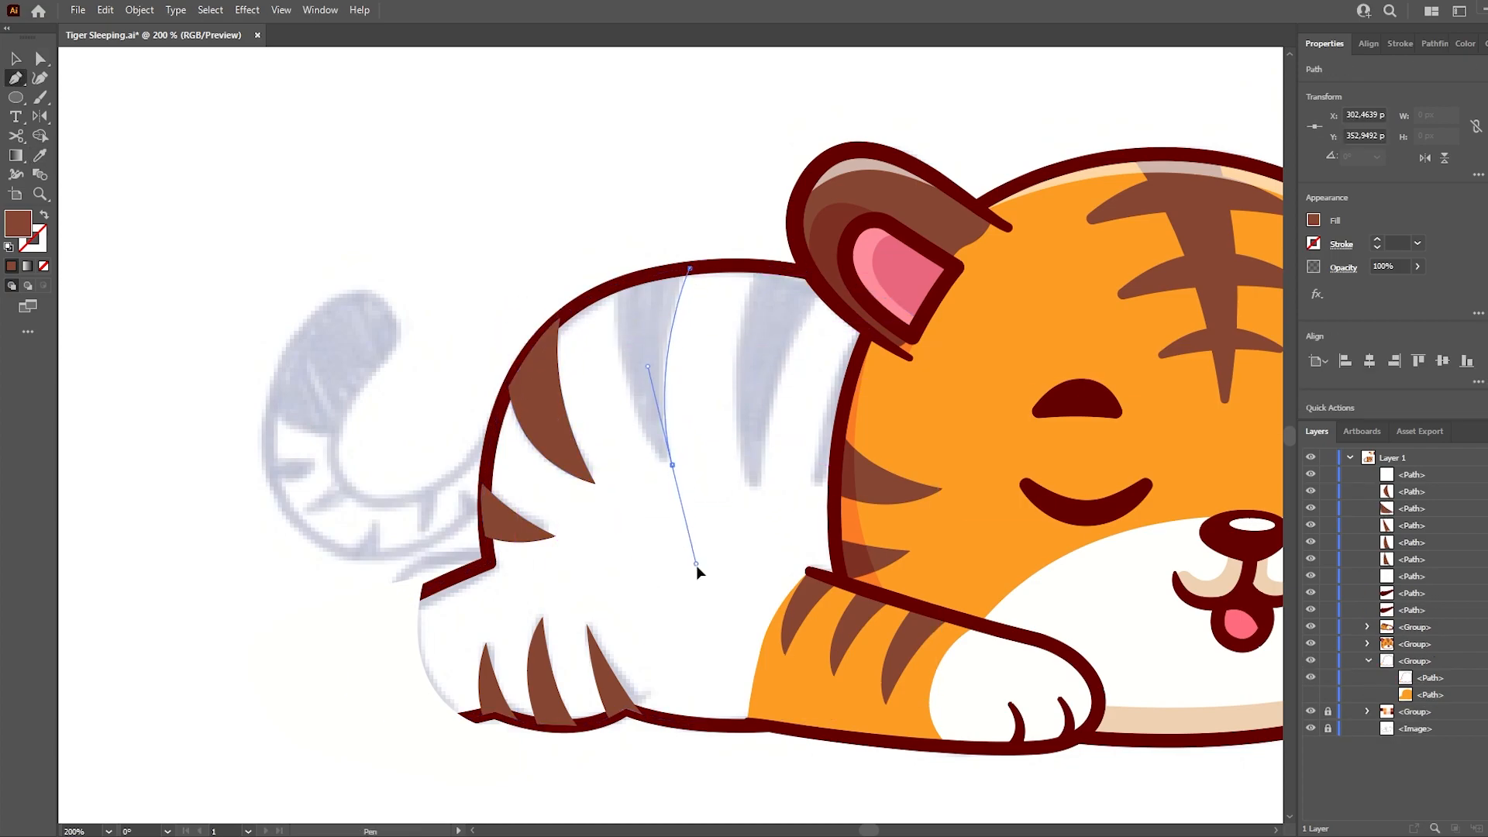
{"action": "left_click_drag", "start_coordinate": [620, 283], "coordinate": [626, 166]}
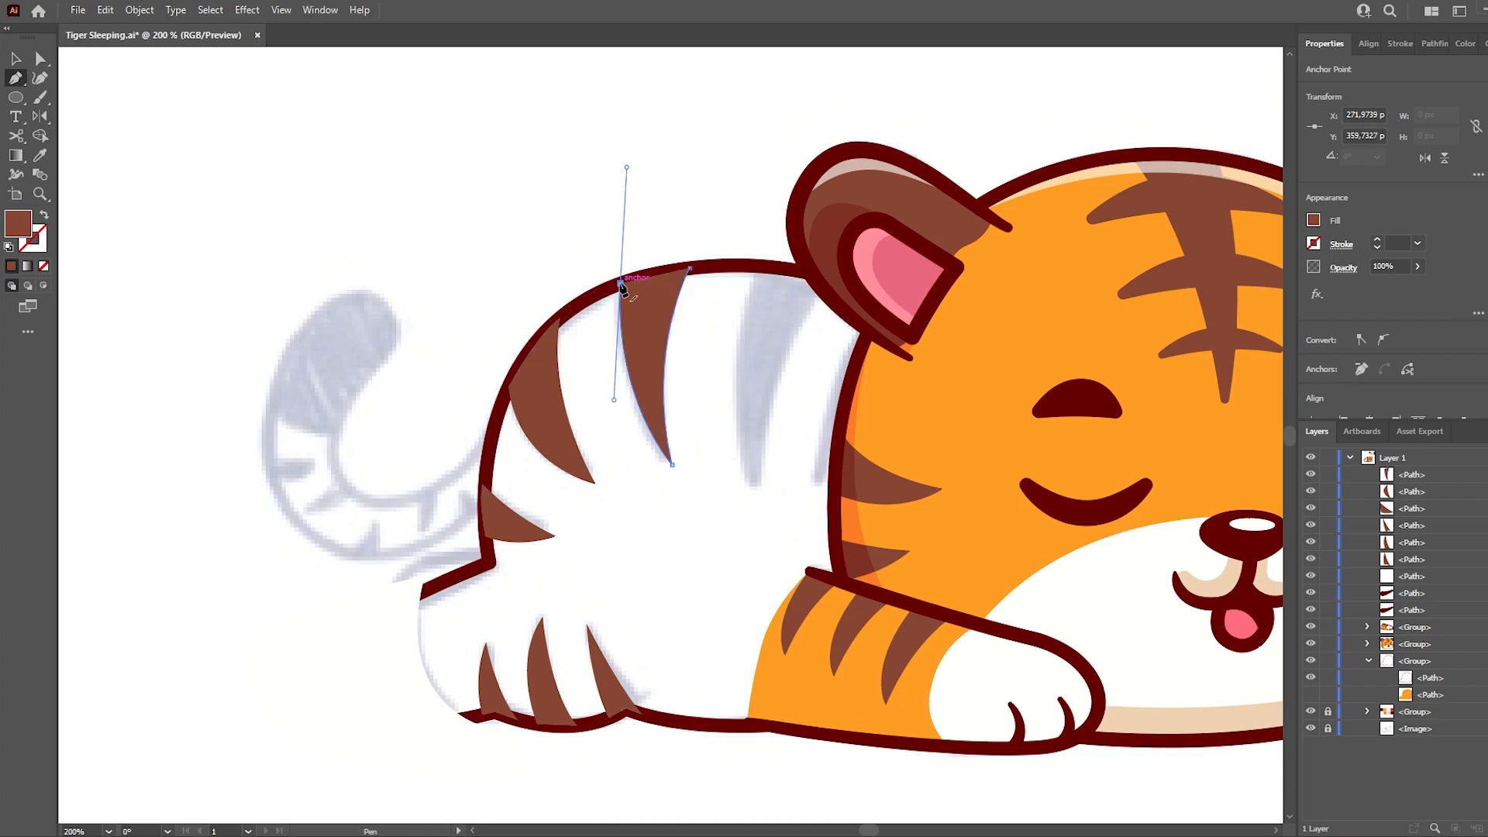
- Draw the third brown back stripe from the body outline near the ear down to a point
{"action": "key", "text": "p"}
{"action": "left_click", "coordinate": [756, 269]}
{"action": "left_click_drag", "start_coordinate": [742, 479], "coordinate": [756, 620]}
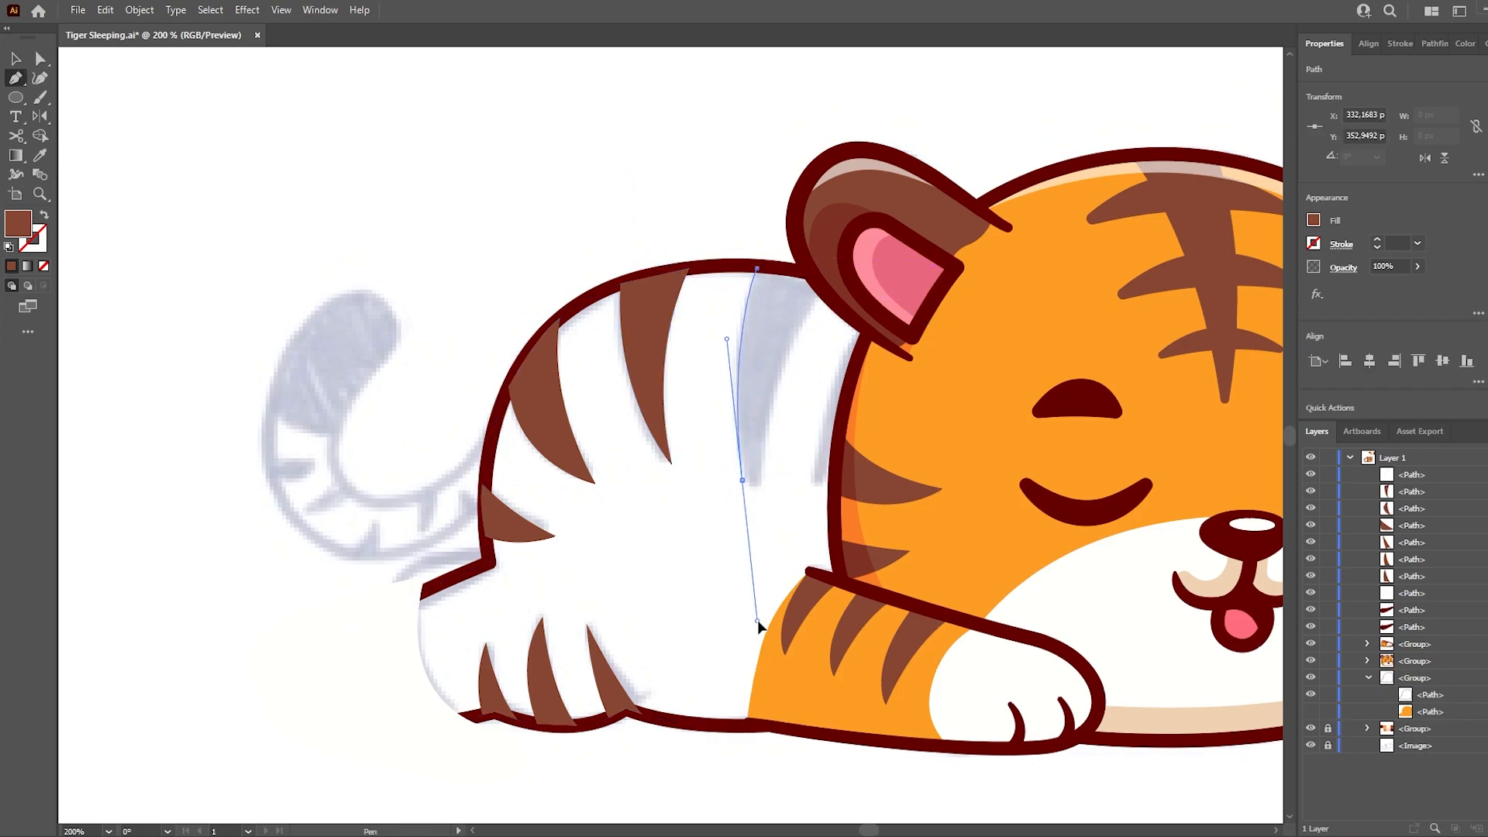
{"action": "left_click_drag", "start_coordinate": [855, 236], "coordinate": [856, 236]}
{"action": "left_click", "coordinate": [818, 275]}
{"action": "left_click", "coordinate": [757, 269]}
{"action": "key", "text": "a"}
{"action": "key", "text": "ctrl+shift+a"}
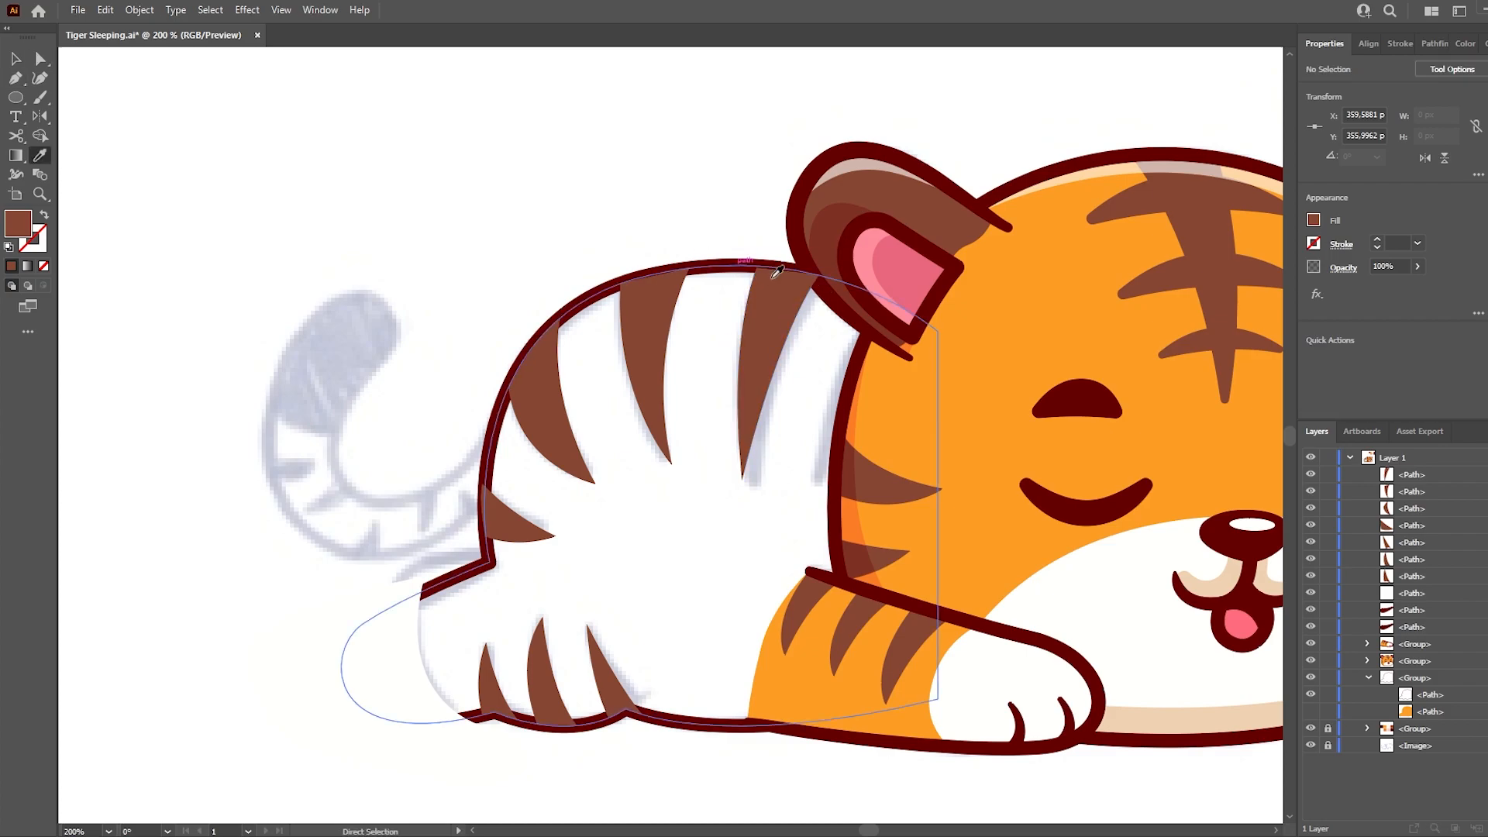
- Place a rotated copy of the third back stripe beside the head beneath the ear
{"action": "key", "text": "v"}
{"action": "left_click", "coordinate": [770, 350]}
{"action": "left_click_drag", "start_coordinate": [772, 319], "coordinate": [864, 333]}
{"action": "left_click_drag", "start_coordinate": [921, 256], "coordinate": [890, 296]}
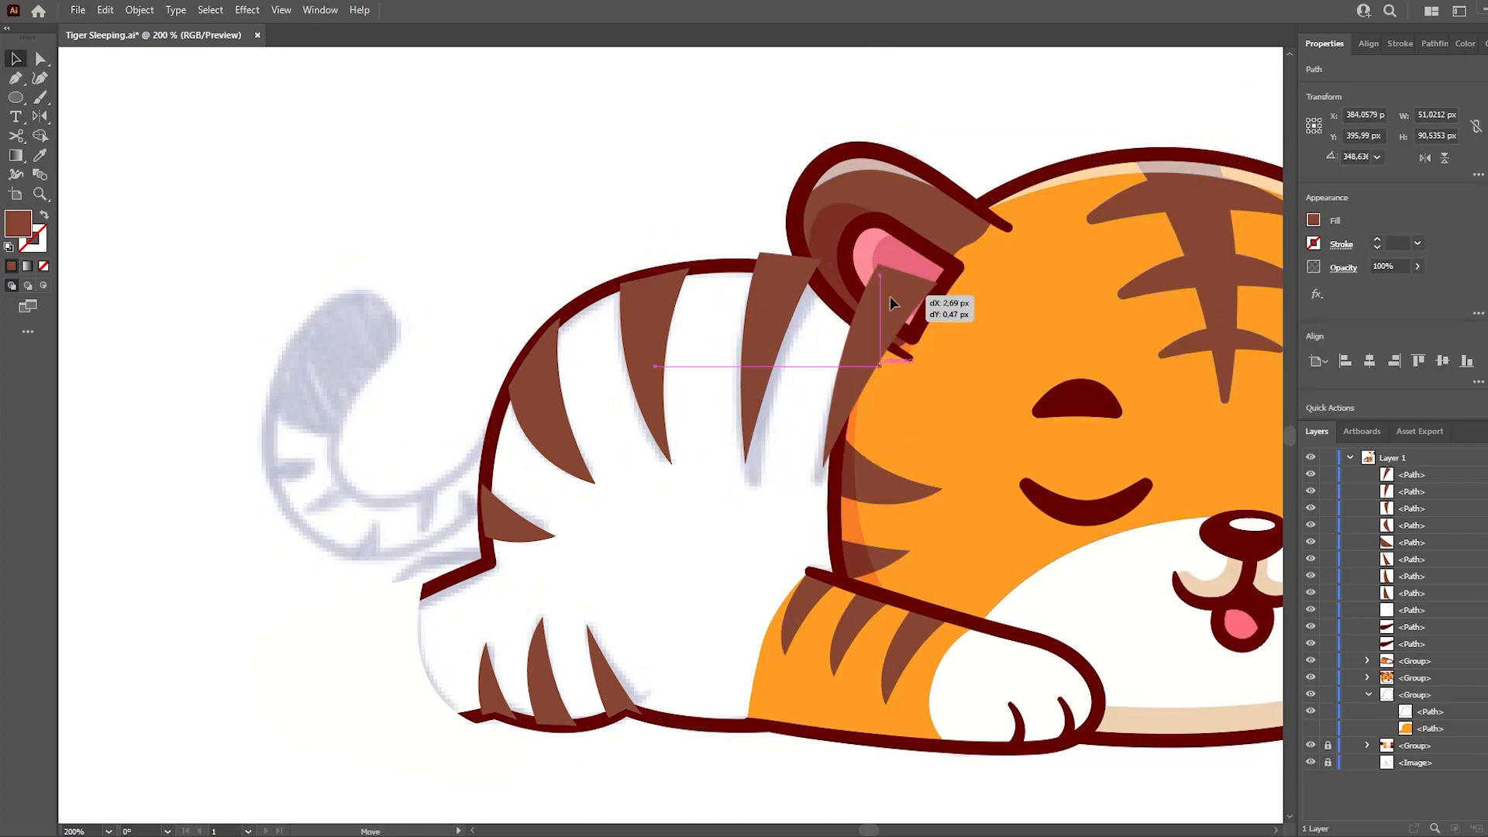
{"action": "key", "text": "ctrl+shift+a"}
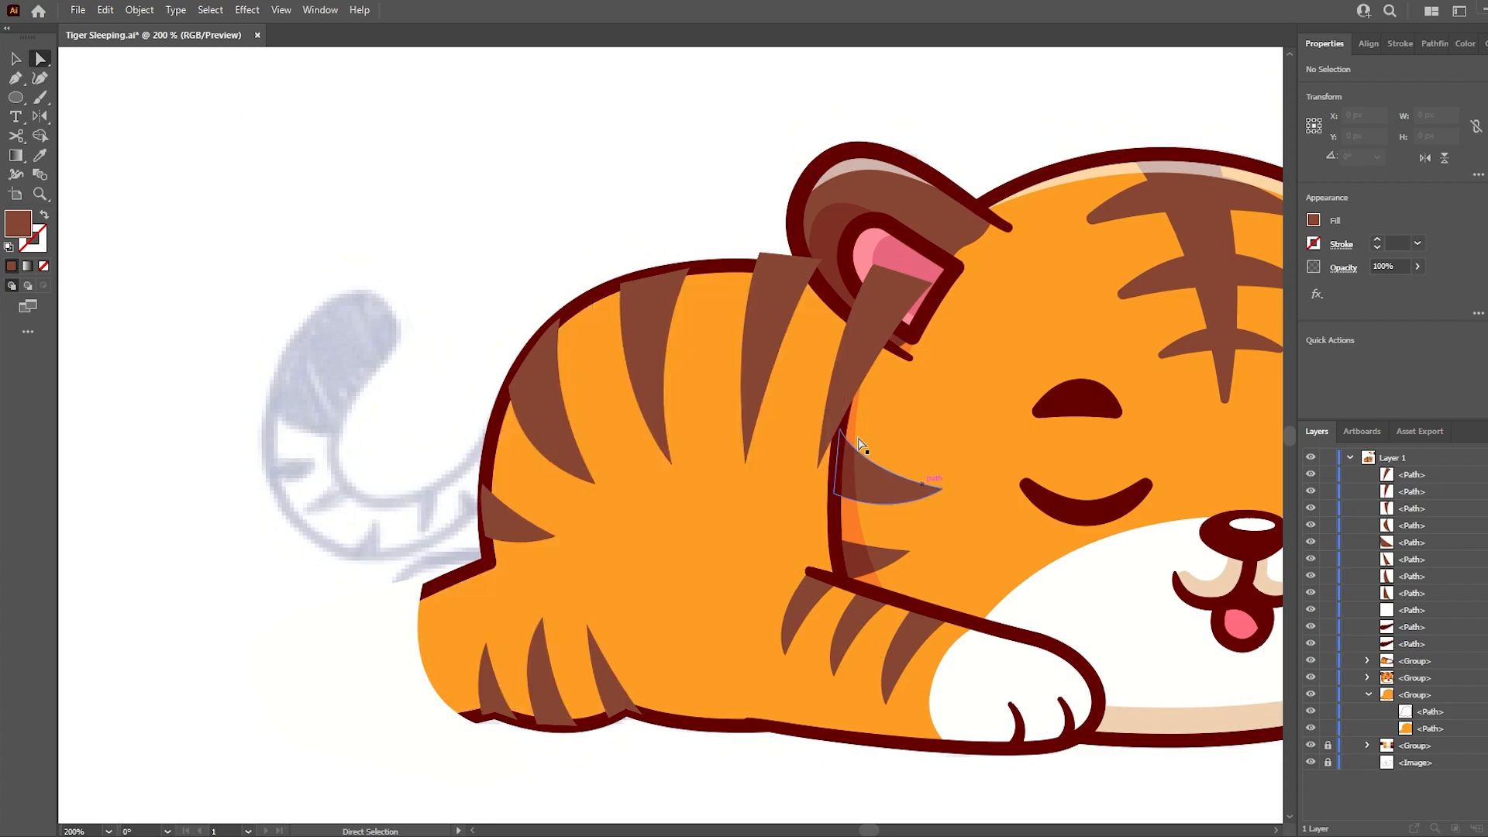
- Trim the two back stripes nearest the ear to the body shape with Shape Builder and delete the excess
{"action": "left_click", "coordinate": [859, 348]}
{"action": "left_click", "coordinate": [775, 330], "text": "shift"}
{"action": "key", "text": "shift+m"}
{"action": "left_click_drag", "start_coordinate": [892, 283], "coordinate": [783, 259]}
{"action": "key", "text": "a"}
{"action": "left_click", "coordinate": [785, 261]}
{"action": "key", "text": "Delete"}
- Trim the white hind paw patch to the body shape with Shape Builder and delete the part outside
{"action": "left_click", "coordinate": [398, 618]}
{"action": "left_click", "coordinate": [454, 643], "text": "shift"}
{"action": "key", "text": "shift+m"}
{"action": "left_click", "coordinate": [294, 663]}
{"action": "key", "text": "a"}
{"action": "left_click", "coordinate": [289, 659]}
{"action": "key", "text": "Delete"}
- Group the body stripes and arrange them with the paw patch and toe lines inside the orange body group
{"action": "left_click", "coordinate": [545, 419]}
{"action": "key", "text": "ctrl+g"}
{"action": "left_click", "coordinate": [415, 421]}
{"action": "left_click_drag", "start_coordinate": [1422, 603], "coordinate": [1429, 603]}
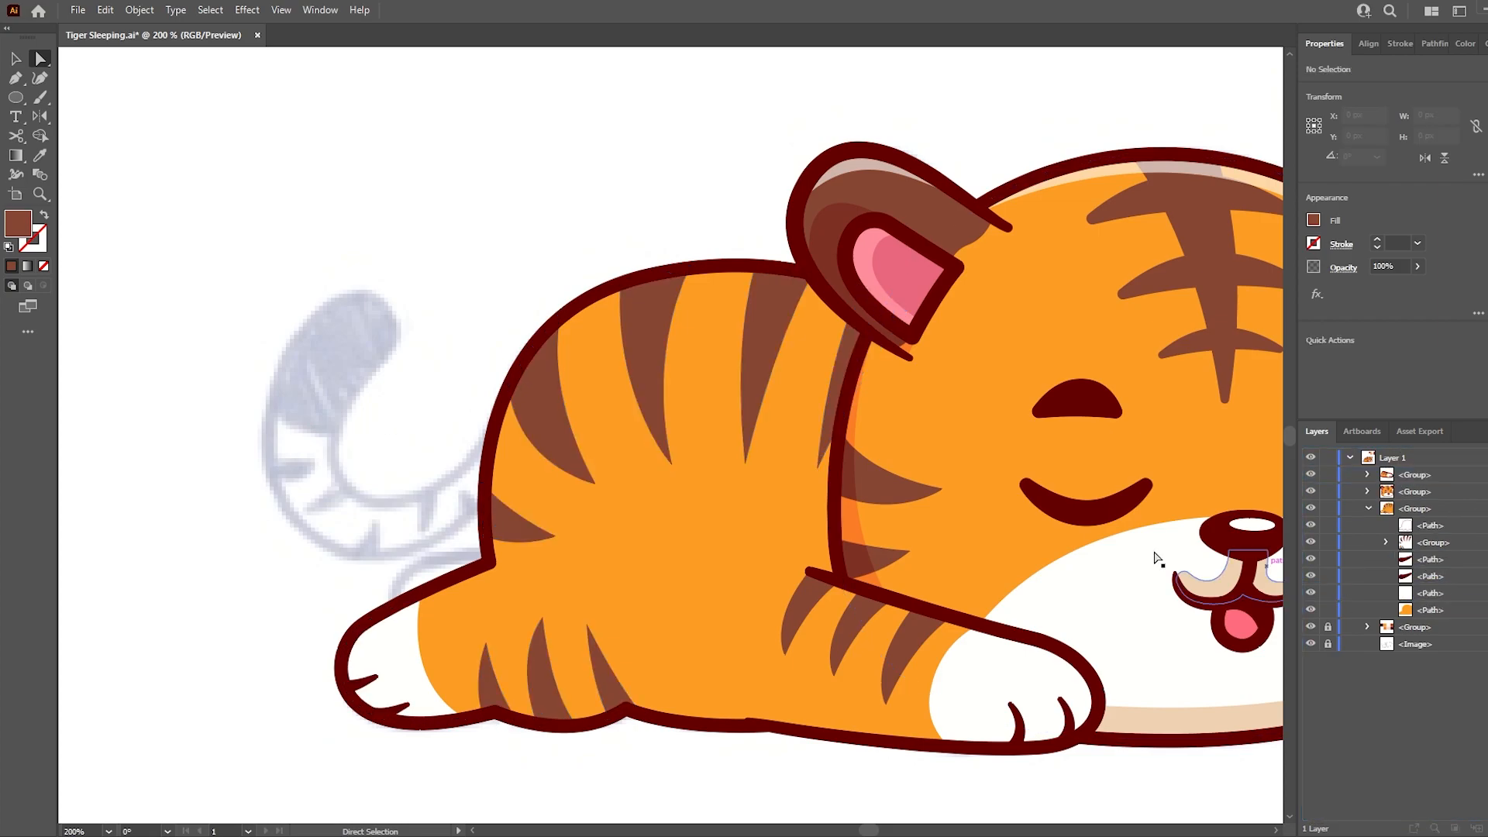
- Draw a 6 pt dark crease line where the hind leg meets the belly and taper it with the Width tool
{"action": "left_click", "coordinate": [671, 607]}
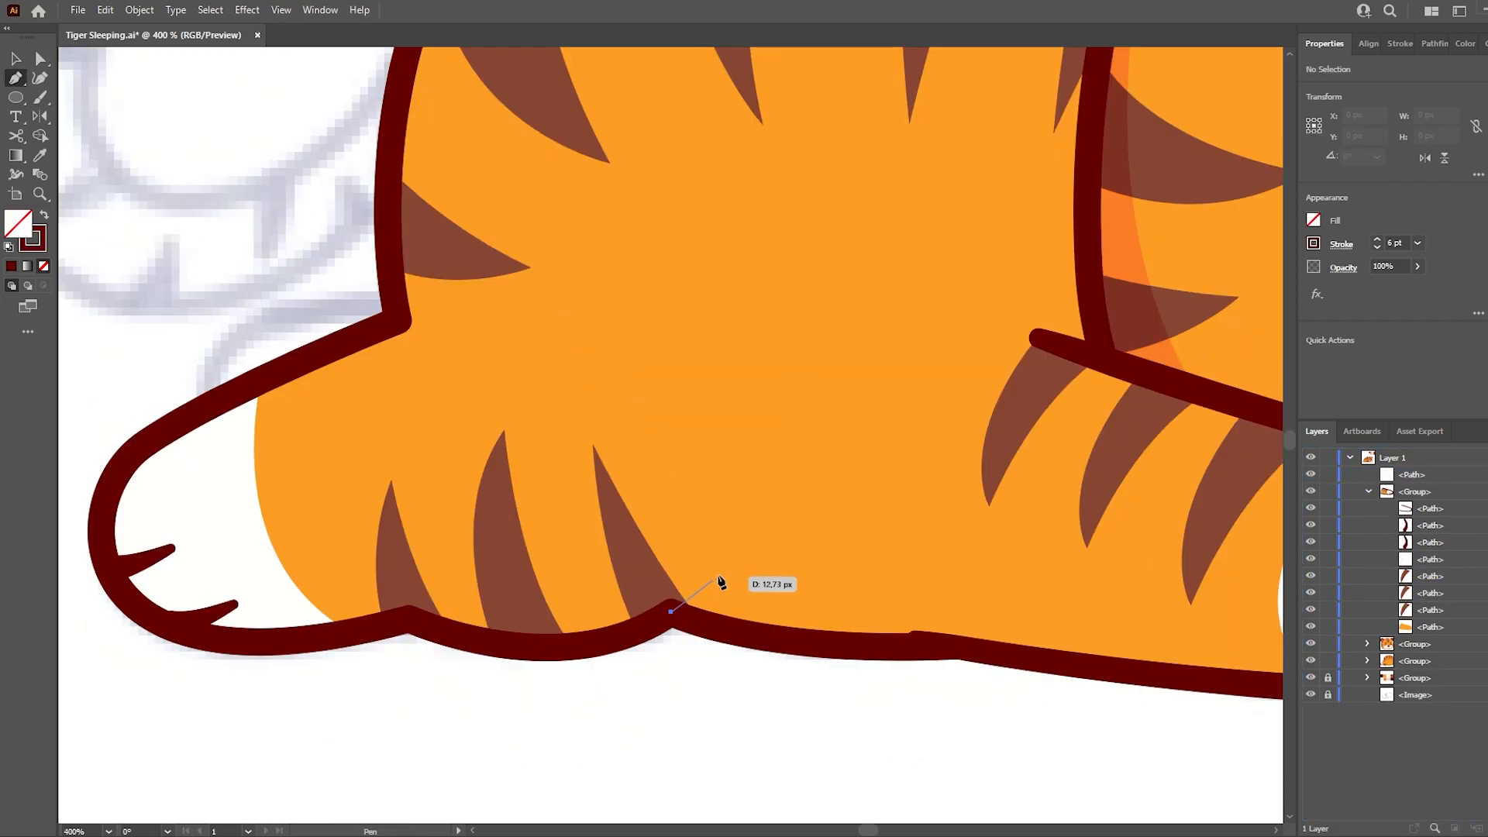
{"action": "mouse_move", "coordinate": [730, 546]}
{"action": "left_mouse_down"}
{"action": "mouse_move", "coordinate": [753, 516]}
{"action": "mouse_move", "coordinate": [732, 548]}
{"action": "left_mouse_up"}
{"action": "key", "text": "shift+w"}
{"action": "key", "text": "a"}
{"action": "left_click", "coordinate": [702, 668]}
{"action": "left_click_drag", "start_coordinate": [524, 700], "coordinate": [524, 681]}
{"action": "scroll", "coordinate": [524, 682], "scroll_direction": "down", "scroll_amount": 3}
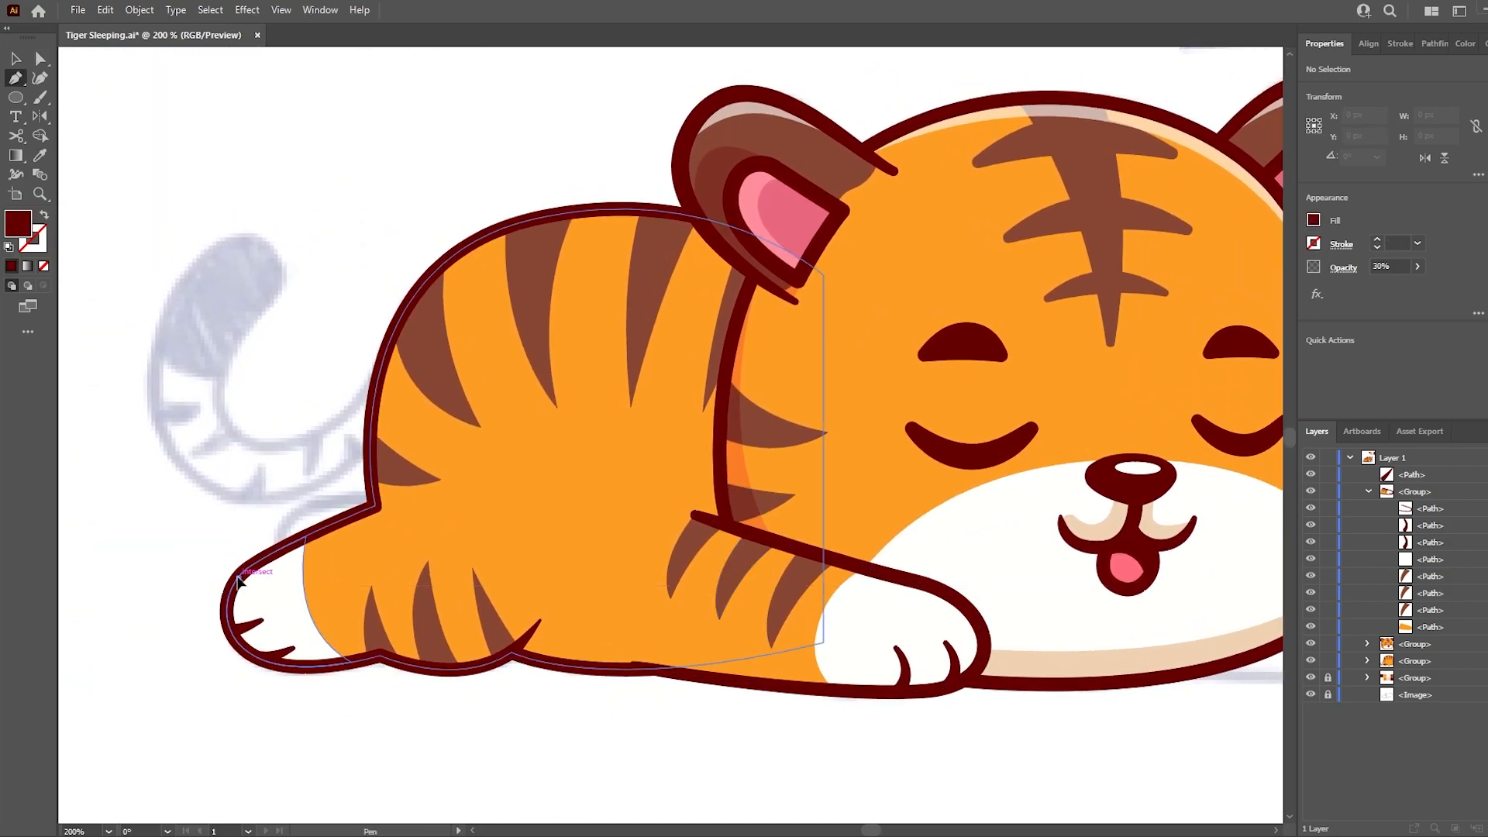
- Draw a closed shadow shape along the underside from the hind paw to the front paw with a wavy upper edge
{"action": "left_click", "coordinate": [238, 578]}
{"action": "left_click_drag", "start_coordinate": [232, 637], "coordinate": [552, 606]}
{"action": "key", "text": "ctrl+z"}
{"action": "left_click_drag", "start_coordinate": [603, 500], "coordinate": [643, 618]}
{"action": "left_click_drag", "start_coordinate": [710, 576], "coordinate": [711, 577]}
{"action": "left_click", "coordinate": [642, 609]}
{"action": "left_click_drag", "start_coordinate": [828, 667], "coordinate": [891, 680]}
{"action": "left_click_drag", "start_coordinate": [974, 606], "coordinate": [952, 564]}
{"action": "left_click_drag", "start_coordinate": [1013, 727], "coordinate": [840, 783]}
{"action": "left_click", "coordinate": [133, 701]}
{"action": "left_click", "coordinate": [155, 619]}
{"action": "left_click", "coordinate": [237, 578]}
- Draw a closed dark maroon shadow shape on the back beside the head, running from the ear to the arm
{"action": "key", "text": "a"}
{"action": "left_click", "coordinate": [206, 505]}
{"action": "key", "text": "i"}
{"action": "key", "text": "i"}
{"action": "key", "text": "ctrl+shift+a"}
{"action": "left_click", "coordinate": [735, 692]}
{"action": "key", "text": "p"}
{"action": "left_click_drag", "start_coordinate": [736, 529], "coordinate": [731, 526]}
{"action": "left_click_drag", "start_coordinate": [671, 403], "coordinate": [678, 402]}
{"action": "left_click_drag", "start_coordinate": [850, 142], "coordinate": [937, 93]}
{"action": "left_click", "coordinate": [735, 528]}
- Trim the underside and back shadow shapes to the body and arm with Shape Builder and delete the leftover pieces
{"action": "key", "text": "a"}
{"action": "left_click", "coordinate": [666, 690], "text": "shift"}
{"action": "left_click", "coordinate": [631, 541], "text": "shift"}
{"action": "left_click", "coordinate": [679, 623], "text": "shift"}
{"action": "key", "text": "shift+m"}
{"action": "left_click_drag", "start_coordinate": [612, 644], "coordinate": [725, 670]}
{"action": "left_click", "coordinate": [765, 458]}
{"action": "key", "text": "a"}
{"action": "left_click", "coordinate": [609, 176]}
{"action": "left_click", "coordinate": [832, 204]}
{"action": "key", "text": "Delete"}
{"action": "left_click", "coordinate": [603, 726]}
{"action": "key", "text": "Delete"}
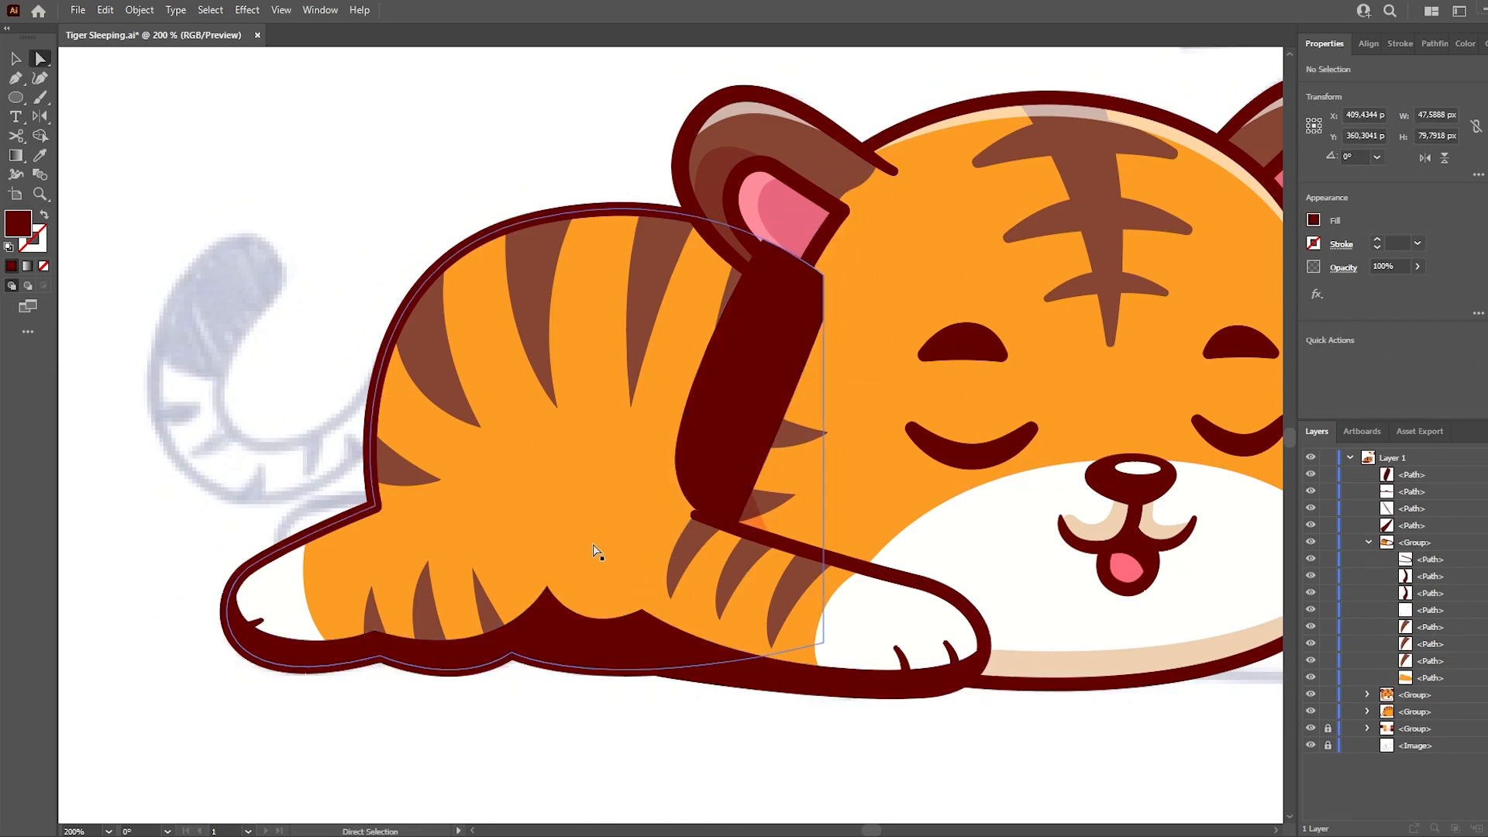
{"action": "left_click", "coordinate": [651, 669]}
{"action": "key", "text": "Delete"}
- Split the underside shadow along the front arm's edge with Shape Builder to separate the arm and body parts
{"action": "left_click", "coordinate": [742, 434]}
{"action": "left_click", "coordinate": [650, 657]}
{"action": "left_click", "coordinate": [719, 704]}
{"action": "key", "text": "shift+x"}
{"action": "left_click", "coordinate": [713, 679]}
{"action": "left_click", "coordinate": [716, 632], "text": "shift"}
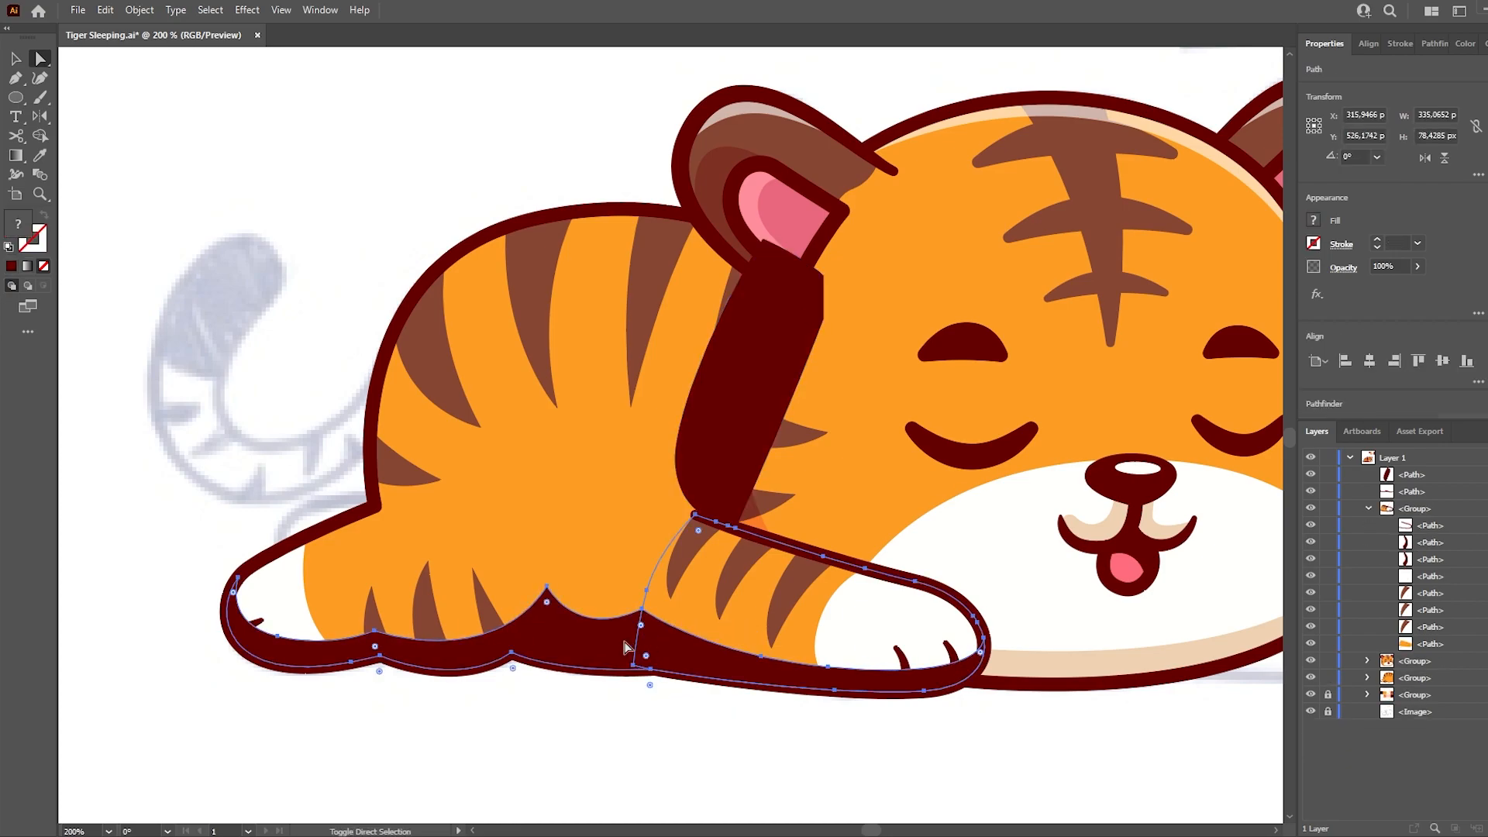
{"action": "key", "text": "shift+m"}
{"action": "left_click", "coordinate": [690, 662]}
{"action": "key", "text": "a"}
- Move the arm's shadow piece into the arm group and apply the translucent shading sampled from the face
{"action": "left_click", "coordinate": [684, 706]}
{"action": "left_click", "coordinate": [679, 671]}
{"action": "left_click_drag", "start_coordinate": [1409, 492], "coordinate": [1417, 586]}
{"action": "key", "text": "i"}
{"action": "left_click", "coordinate": [756, 502]}
- Apply the face's translucent stripe shading to the body's underside shadow and move the shadow into the body group
{"action": "key", "text": "a"}
{"action": "left_click", "coordinate": [676, 709]}
{"action": "left_click", "coordinate": [569, 654]}
{"action": "key", "text": "i"}
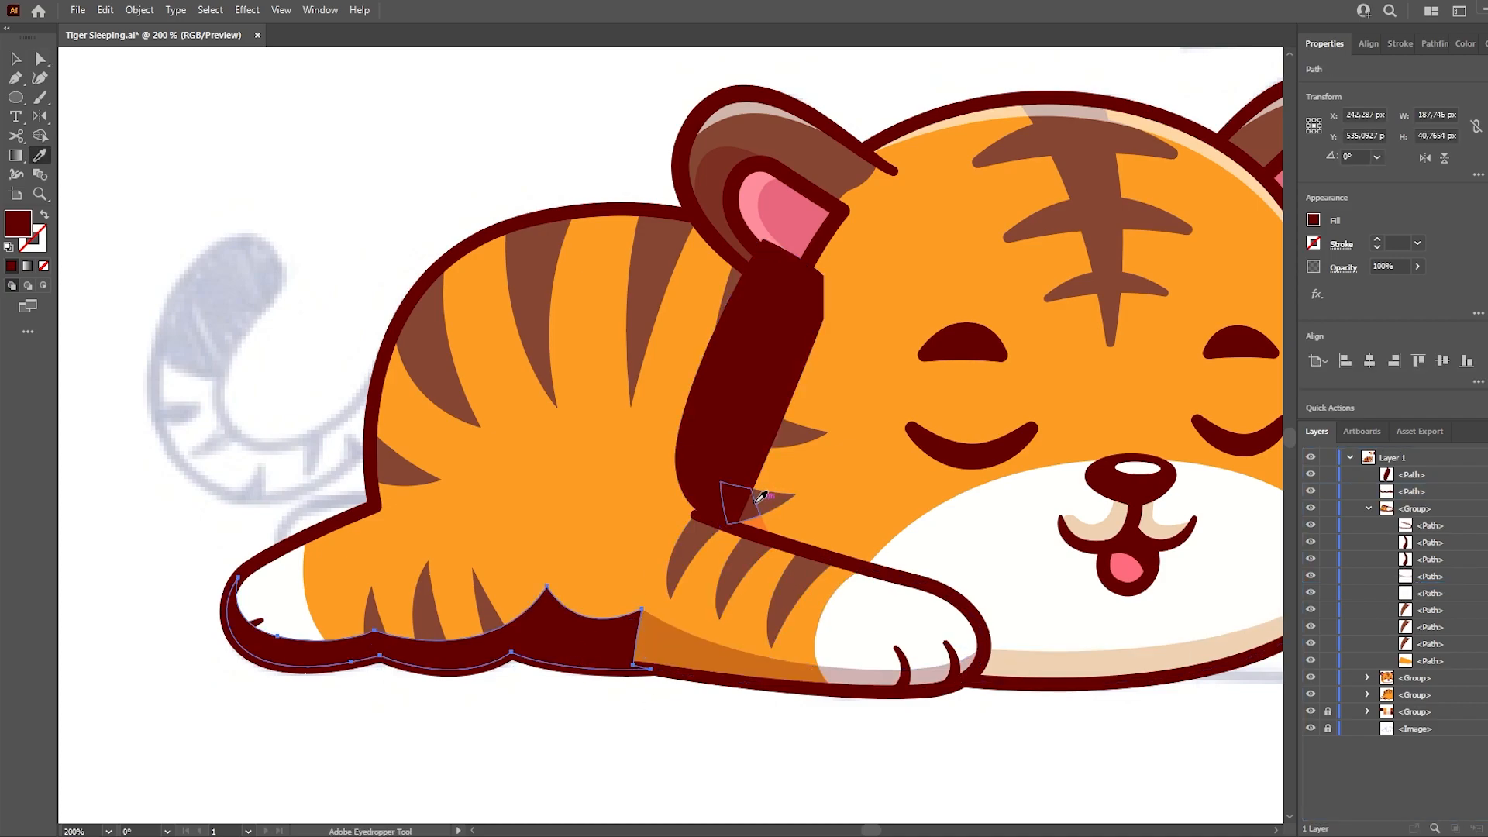
{"action": "left_click", "coordinate": [763, 496]}
{"action": "key", "text": "a"}
{"action": "left_click", "coordinate": [1367, 695]}
{"action": "left_click_drag", "start_coordinate": [1412, 493], "coordinate": [1428, 720]}
- Move the back shadow beside the head into the body group and give it the same translucent shading
{"action": "left_click", "coordinate": [669, 704]}
{"action": "left_click", "coordinate": [760, 454]}
{"action": "left_click_drag", "start_coordinate": [1412, 475], "coordinate": [1424, 721]}
{"action": "key", "text": "i"}
{"action": "left_click", "coordinate": [687, 648]}
{"action": "key", "text": "a"}
{"action": "left_click", "coordinate": [676, 708]}
- Split the back and underside shadows where they overlap the body stripes with Shape Builder
{"action": "left_click", "coordinate": [701, 425]}
{"action": "left_click", "coordinate": [736, 278], "text": "shift"}
{"action": "left_click", "coordinate": [496, 626], "text": "shift"}
{"action": "key", "text": "shift+m"}
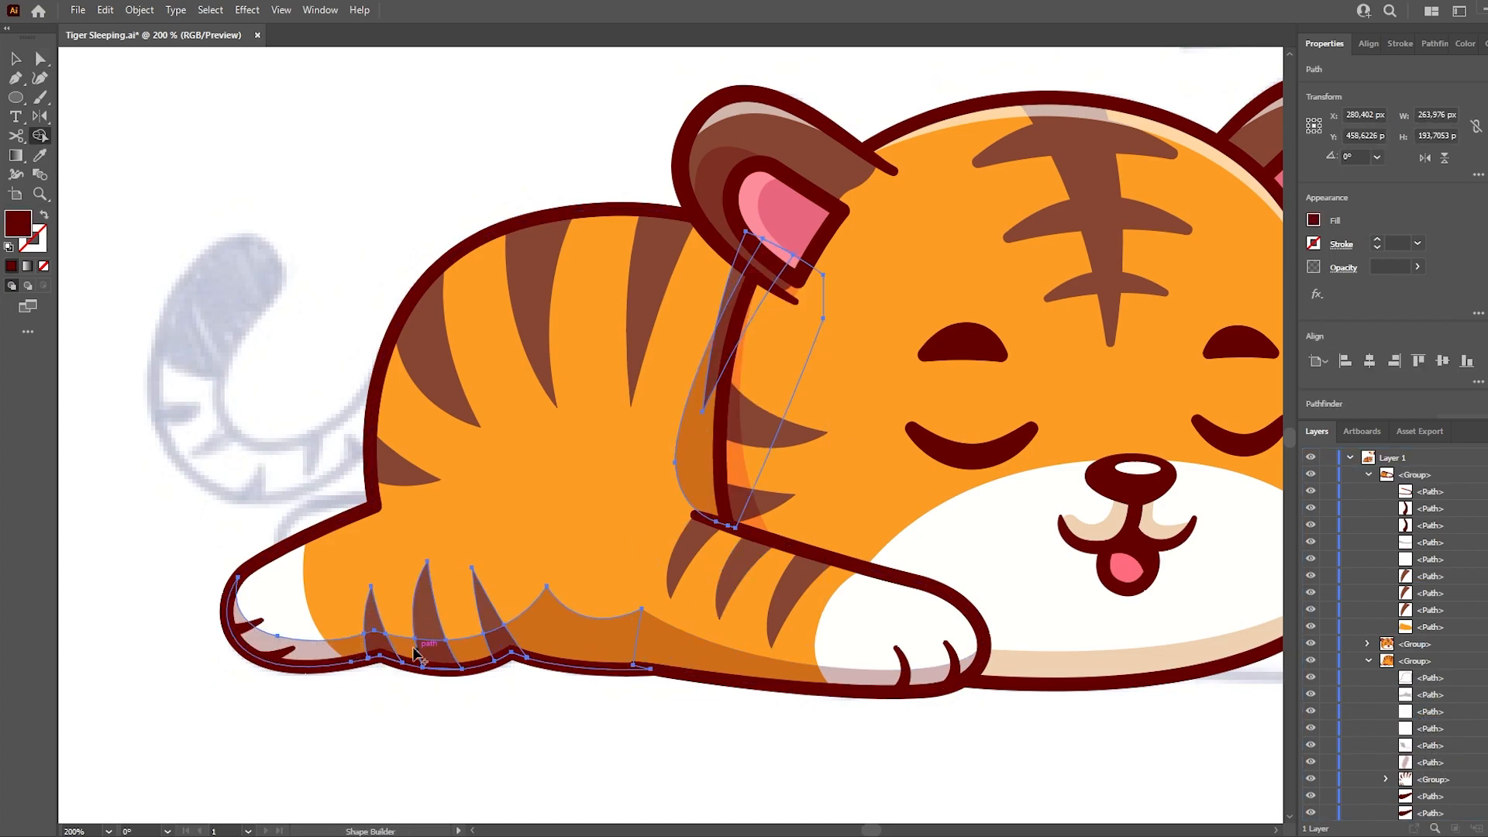
{"action": "left_click", "coordinate": [708, 465]}
{"action": "key", "text": "a"}
- Separate the hind paw's part of the underside shadow with Shape Builder and fill it with the muzzle's beige shading
{"action": "left_click", "coordinate": [380, 717]}
{"action": "left_click", "coordinate": [283, 608]}
{"action": "left_click", "coordinate": [338, 651], "text": "shift"}
{"action": "key", "text": "shift+m"}
{"action": "key", "text": "a"}
{"action": "left_click", "coordinate": [362, 709]}
{"action": "left_click", "coordinate": [321, 652]}
{"action": "key", "text": "i"}
{"action": "left_click", "coordinate": [1035, 655]}
{"action": "key", "text": "a"}
{"action": "left_click", "coordinate": [391, 717]}
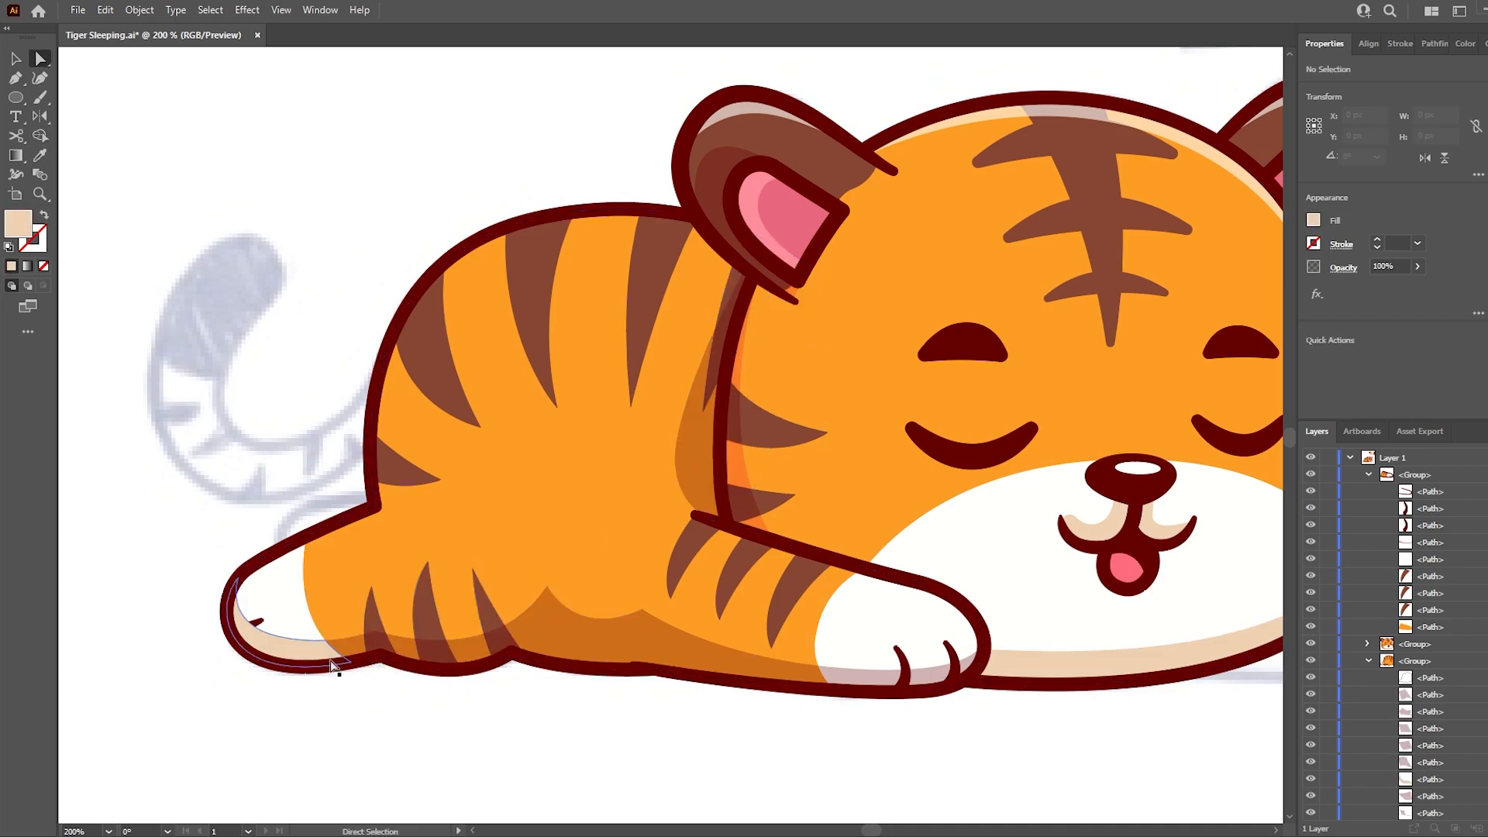
- Recolour the body's underside and back shadows with the deep orange sampled from the face shadow
{"action": "left_click", "coordinate": [465, 651]}
{"action": "left_click", "coordinate": [707, 437], "text": "shift"}
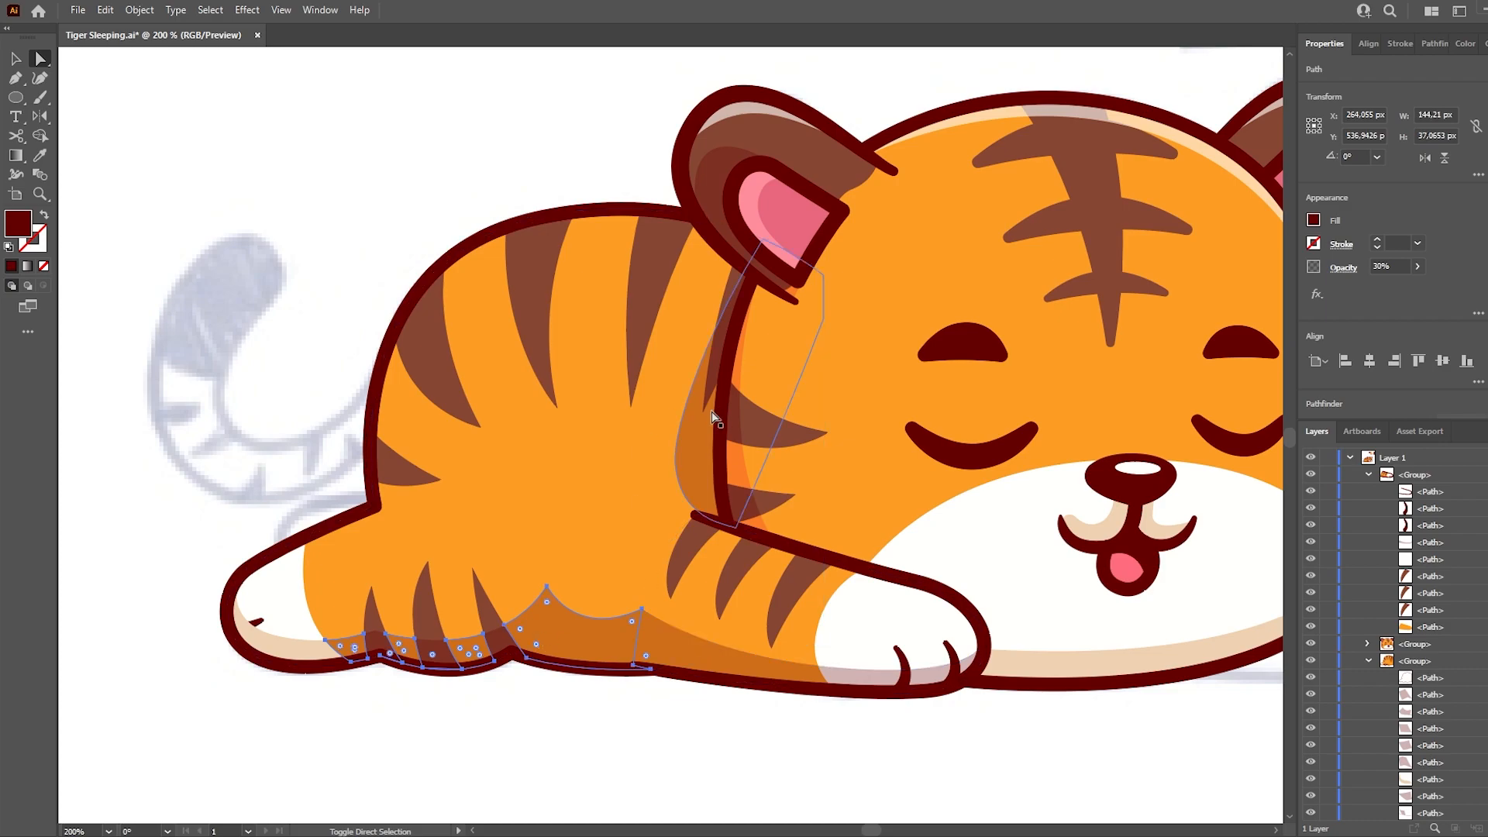
{"action": "key", "text": "i"}
{"action": "left_click", "coordinate": [734, 378]}
{"action": "key", "text": "a"}
{"action": "left_click", "coordinate": [285, 359]}
- Split the back shadow at the overlapping stripe and apply the face's translucent stripe shading to the overlap piece
{"action": "left_click", "coordinate": [726, 317]}
{"action": "key", "text": "shift+m"}
{"action": "left_click", "coordinate": [720, 356]}
{"action": "key", "text": "a"}
{"action": "left_click", "coordinate": [719, 356]}
{"action": "key", "text": "i"}
{"action": "left_click", "coordinate": [737, 433]}
{"action": "key", "text": "a"}
- Split the front arm's shadow at the white paw patch and fill the arm part with the belly shadow's deep orange
{"action": "left_click", "coordinate": [684, 722]}
{"action": "left_click", "coordinate": [831, 641], "text": "shift"}
{"action": "key", "text": "shift+m"}
{"action": "left_click", "coordinate": [805, 676]}
{"action": "key", "text": "a"}
{"action": "left_click", "coordinate": [748, 668]}
{"action": "key", "text": "i"}
{"action": "left_click", "coordinate": [597, 652]}
{"action": "key", "text": "a"}
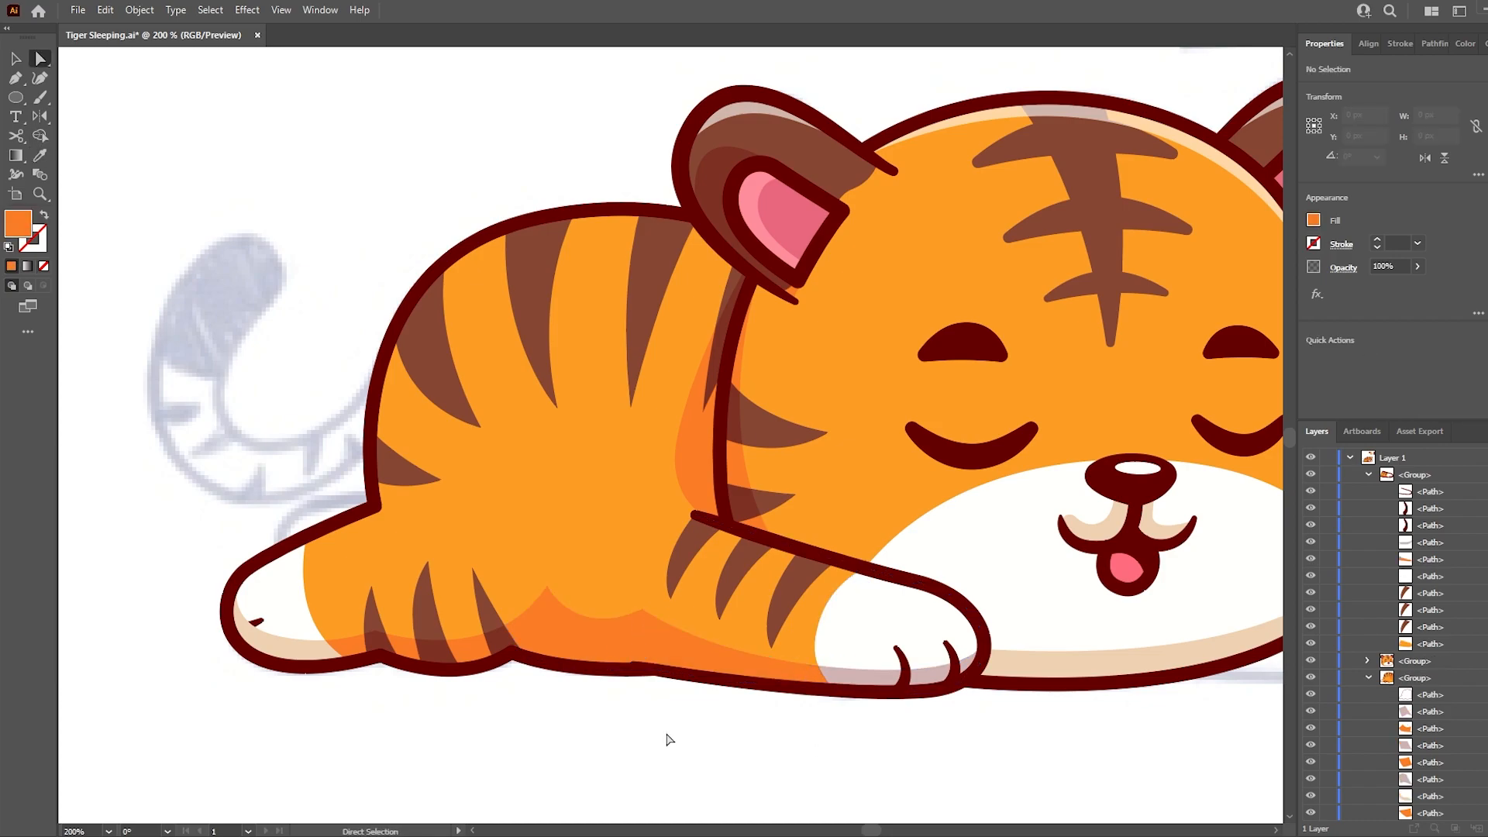
- Place the hind paw's beige shading behind its toe lines and round off the sharp peak of the belly shadow
{"action": "left_click", "coordinate": [280, 653]}
{"action": "left_click", "coordinate": [1096, 754]}
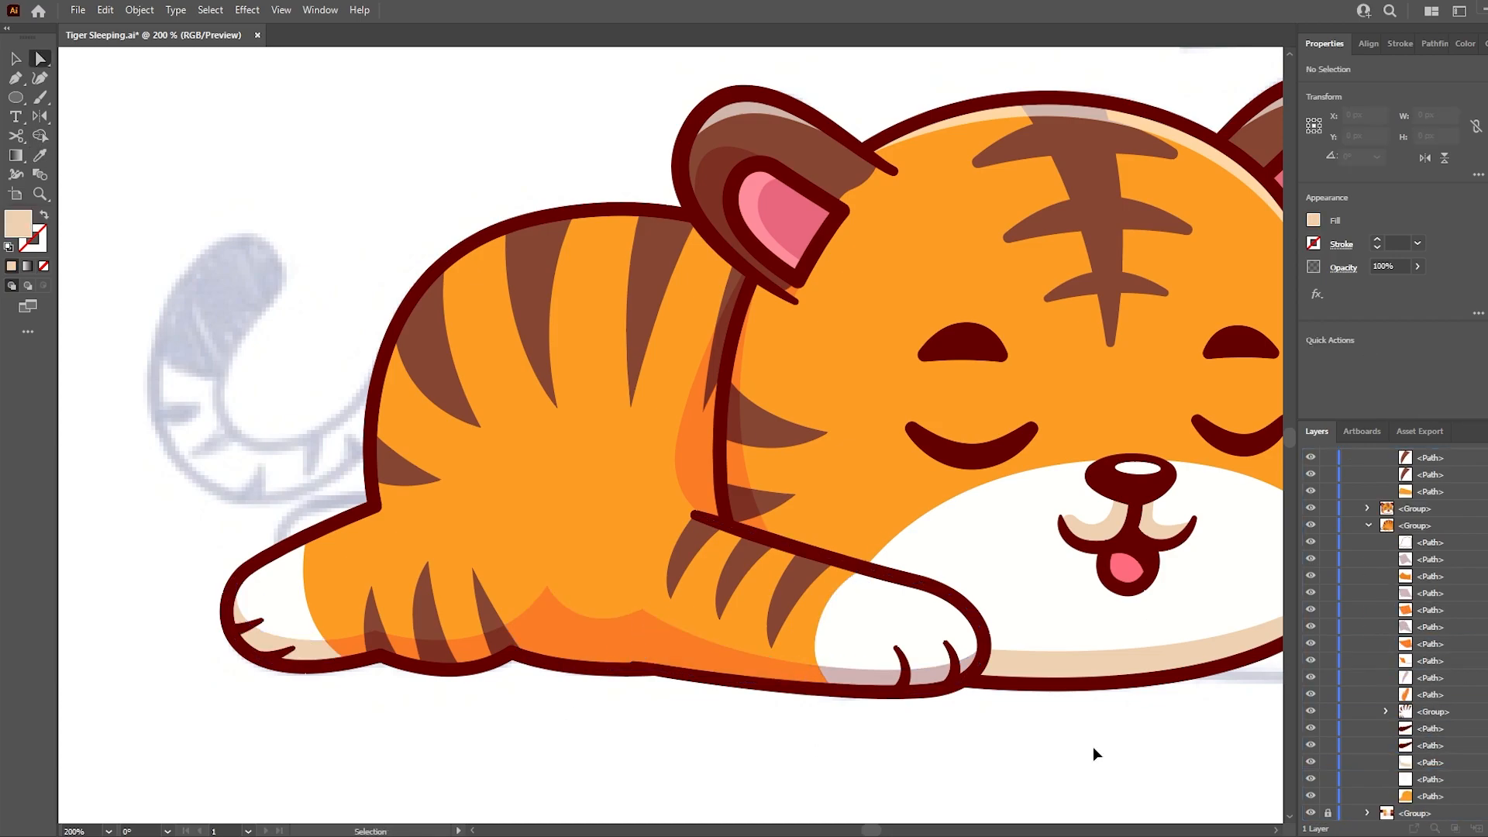
{"action": "left_click", "coordinate": [575, 642]}
{"action": "left_click", "coordinate": [547, 588]}
{"action": "left_click_drag", "start_coordinate": [548, 607], "coordinate": [549, 626]}
{"action": "left_click", "coordinate": [595, 715]}
{"action": "scroll", "coordinate": [1449, 566], "scroll_direction": "up", "scroll_amount": 3}
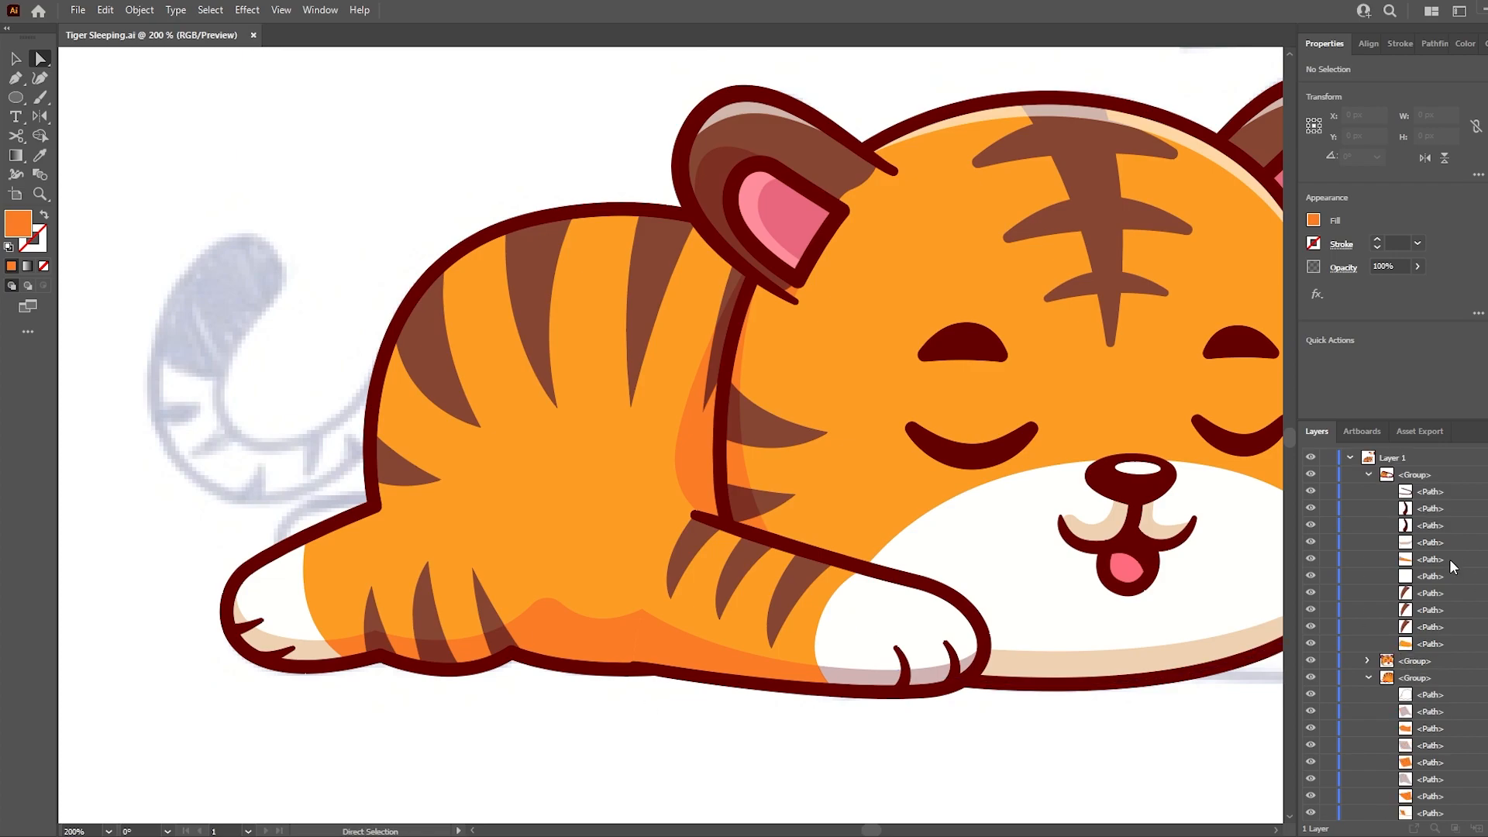
- Paste a copy of the body shape in front within the body group and place an offset duplicate slightly lower for a highlight
{"action": "left_click", "coordinate": [611, 292]}
{"action": "key", "text": "i"}
{"action": "left_click", "coordinate": [1016, 247]}
{"action": "key", "text": "ctrl+c"}
{"action": "key", "text": "ctrl+z"}
{"action": "key", "text": "a"}
{"action": "key", "text": "ctrl+f"}
{"action": "left_click_drag", "start_coordinate": [1430, 474], "coordinate": [1439, 719]}
{"action": "left_click_drag", "start_coordinate": [618, 283], "coordinate": [609, 304]}
{"action": "left_click", "coordinate": [621, 223], "text": "shift"}
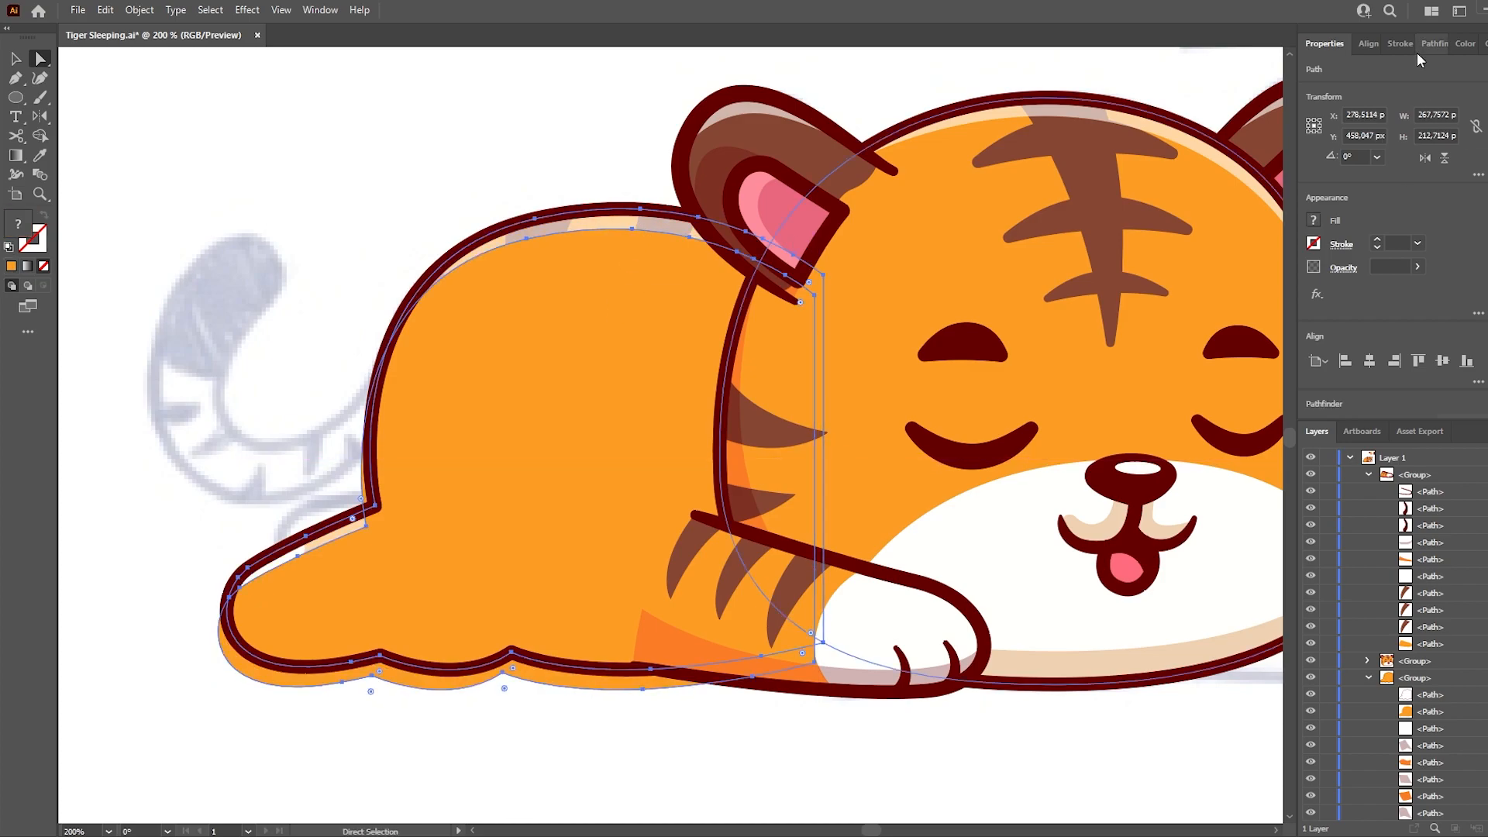
- Subtract the offset duplicate with Pathfinder to leave a highlight strip, adjust its point above the hind leg, and save the file
{"action": "left_click", "coordinate": [1432, 44]}
{"action": "left_click", "coordinate": [1342, 87]}
{"action": "left_click", "coordinate": [339, 259]}
{"action": "left_click_drag", "start_coordinate": [363, 524], "coordinate": [391, 522]}
{"action": "key", "text": "ctrl+s"}
- Recolour the front paw's shadow with the beige sampled from the muzzle shading
{"action": "left_click", "coordinate": [803, 682]}
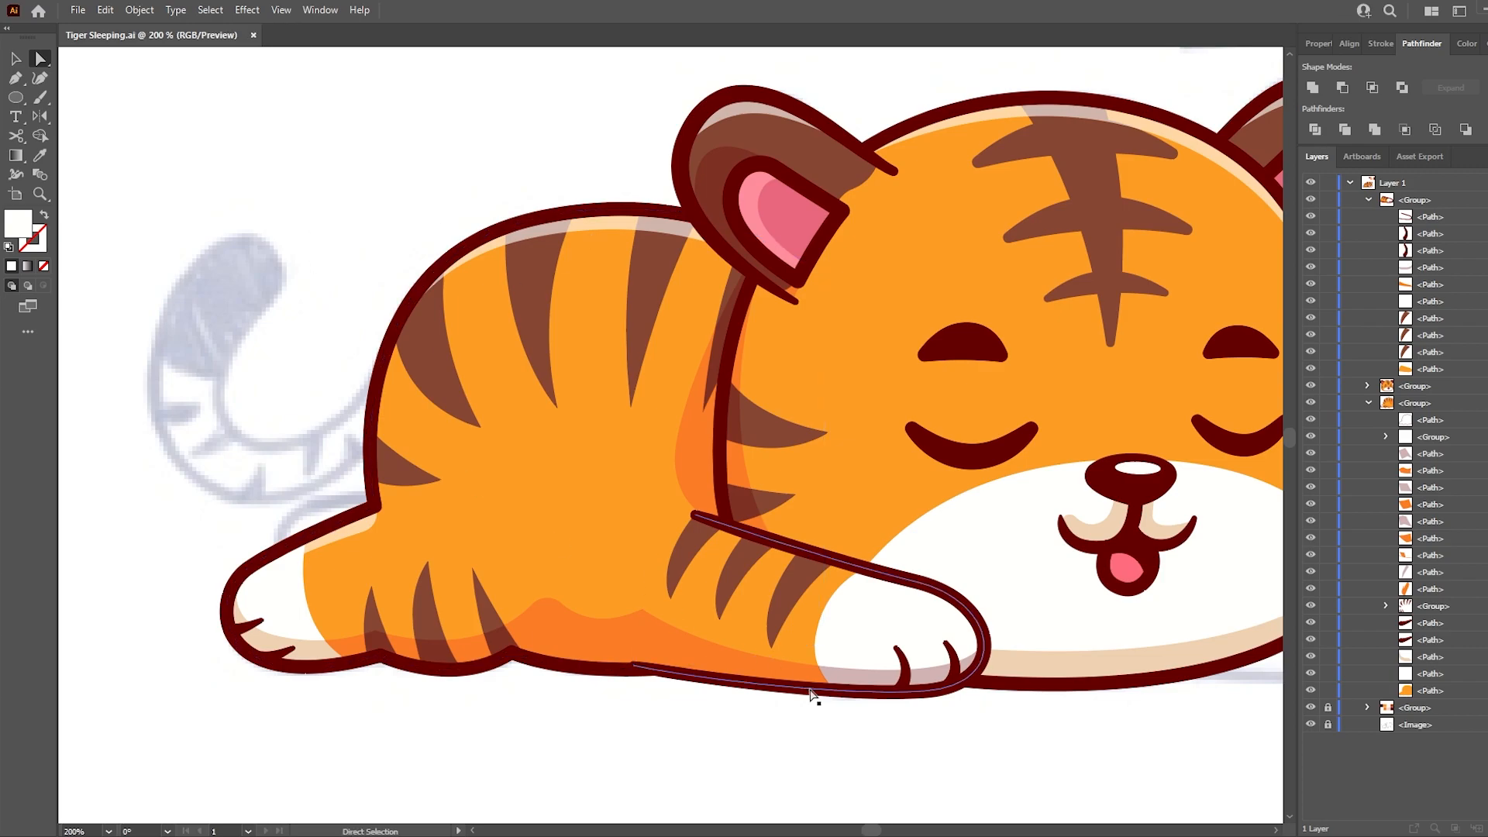
{"action": "left_click", "coordinate": [864, 685]}
{"action": "key", "text": "i"}
{"action": "left_click", "coordinate": [1023, 665]}
- Draw a closed curved highlight shape along the upper edge of the front arm with the Pen tool
{"action": "scroll", "coordinate": [496, 637], "scroll_direction": "down", "scroll_amount": 1}
{"action": "key", "text": "i"}
{"action": "left_click", "coordinate": [376, 564]}
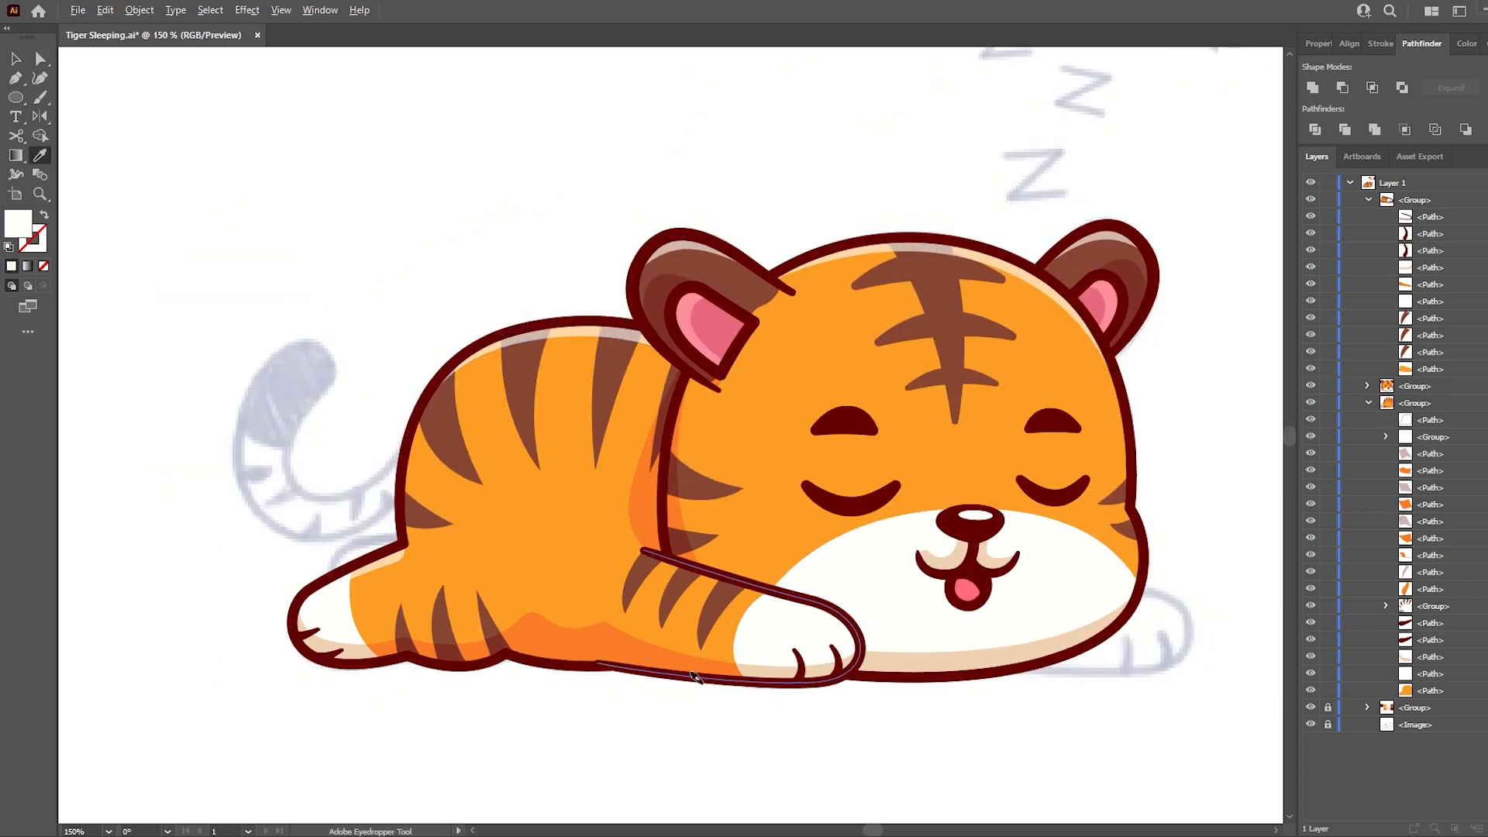
{"action": "key", "text": "p"}
{"action": "scroll", "coordinate": [704, 619], "scroll_direction": "up", "scroll_amount": 2}
{"action": "left_click", "coordinate": [993, 618]}
{"action": "left_click", "coordinate": [785, 571]}
{"action": "key", "text": "ctrl+z"}
{"action": "left_click_drag", "start_coordinate": [804, 577], "coordinate": [734, 561]}
{"action": "left_click", "coordinate": [549, 503]}
{"action": "left_click_drag", "start_coordinate": [630, 490], "coordinate": [718, 520]}
{"action": "left_click", "coordinate": [992, 617]}
- Apply the existing translucent white highlight style to the arm highlight, move it into the arm group, and save the file
{"action": "scroll", "coordinate": [794, 599], "scroll_direction": "down", "scroll_amount": 1}
{"action": "key", "text": "i"}
{"action": "left_click", "coordinate": [640, 232]}
{"action": "key", "text": "a"}
{"action": "left_click_drag", "start_coordinate": [1412, 200], "coordinate": [1426, 275]}
{"action": "left_click", "coordinate": [269, 302]}
{"action": "key", "text": "ctrl+s"}
- Adjust the arm highlight's anchor points to follow the arm's upper edge and collapse the expanded layer groups
{"action": "left_click_drag", "start_coordinate": [644, 538], "coordinate": [647, 527]}
{"action": "left_click", "coordinate": [601, 519]}
{"action": "left_click", "coordinate": [243, 402]}
{"action": "left_click", "coordinate": [675, 540]}
{"action": "left_click", "coordinate": [801, 587]}
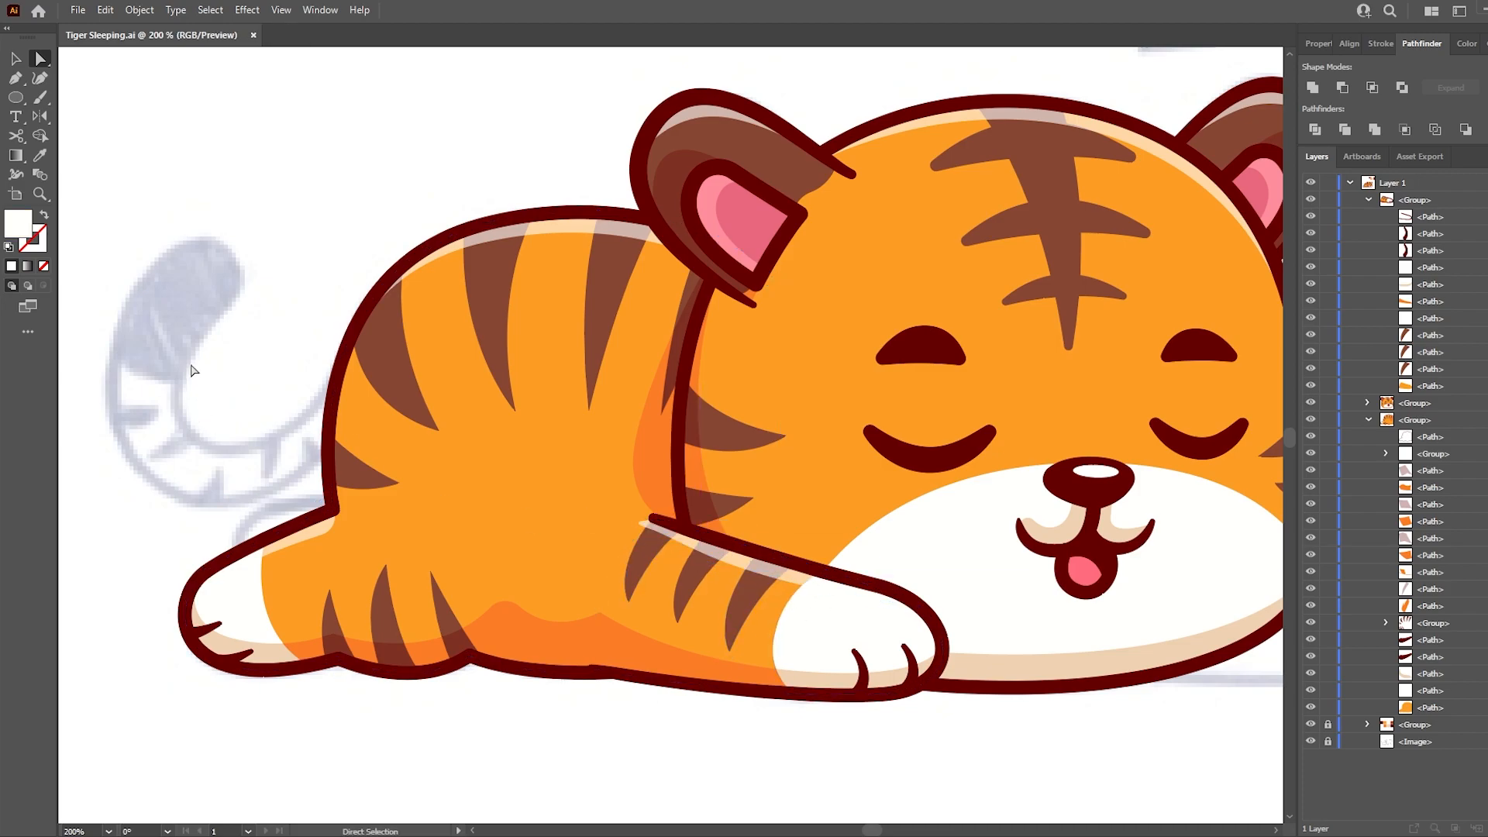
{"action": "left_click", "coordinate": [1368, 200]}
{"action": "left_click", "coordinate": [1367, 234]}
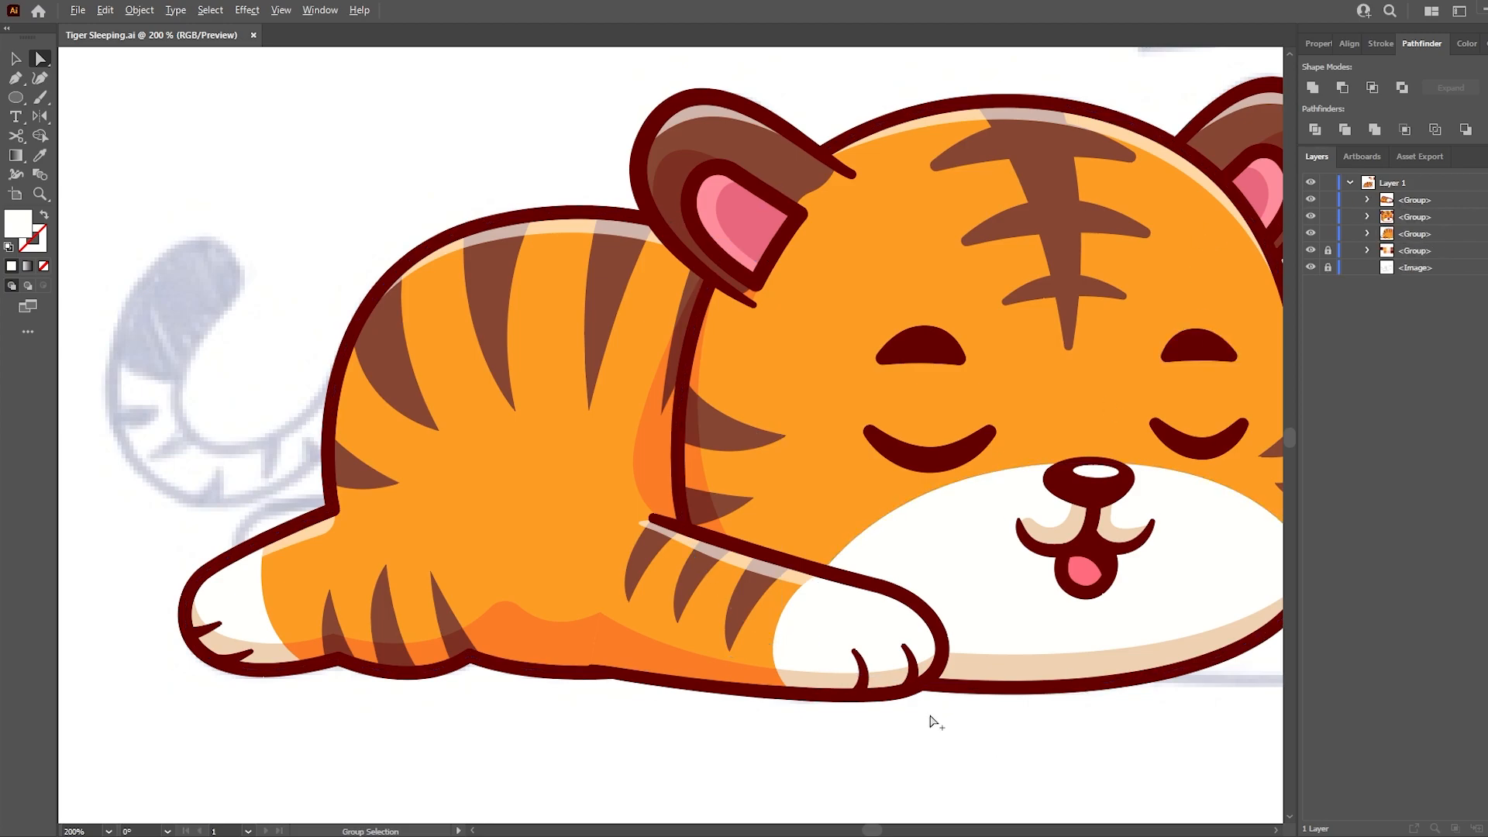
{"action": "scroll", "coordinate": [973, 732], "scroll_direction": "down", "scroll_amount": 1}
{"action": "left_click_drag", "start_coordinate": [804, 632], "coordinate": [757, 618]}
{"action": "left_click", "coordinate": [567, 530]}
{"action": "left_click_drag", "start_coordinate": [561, 529], "coordinate": [556, 527]}
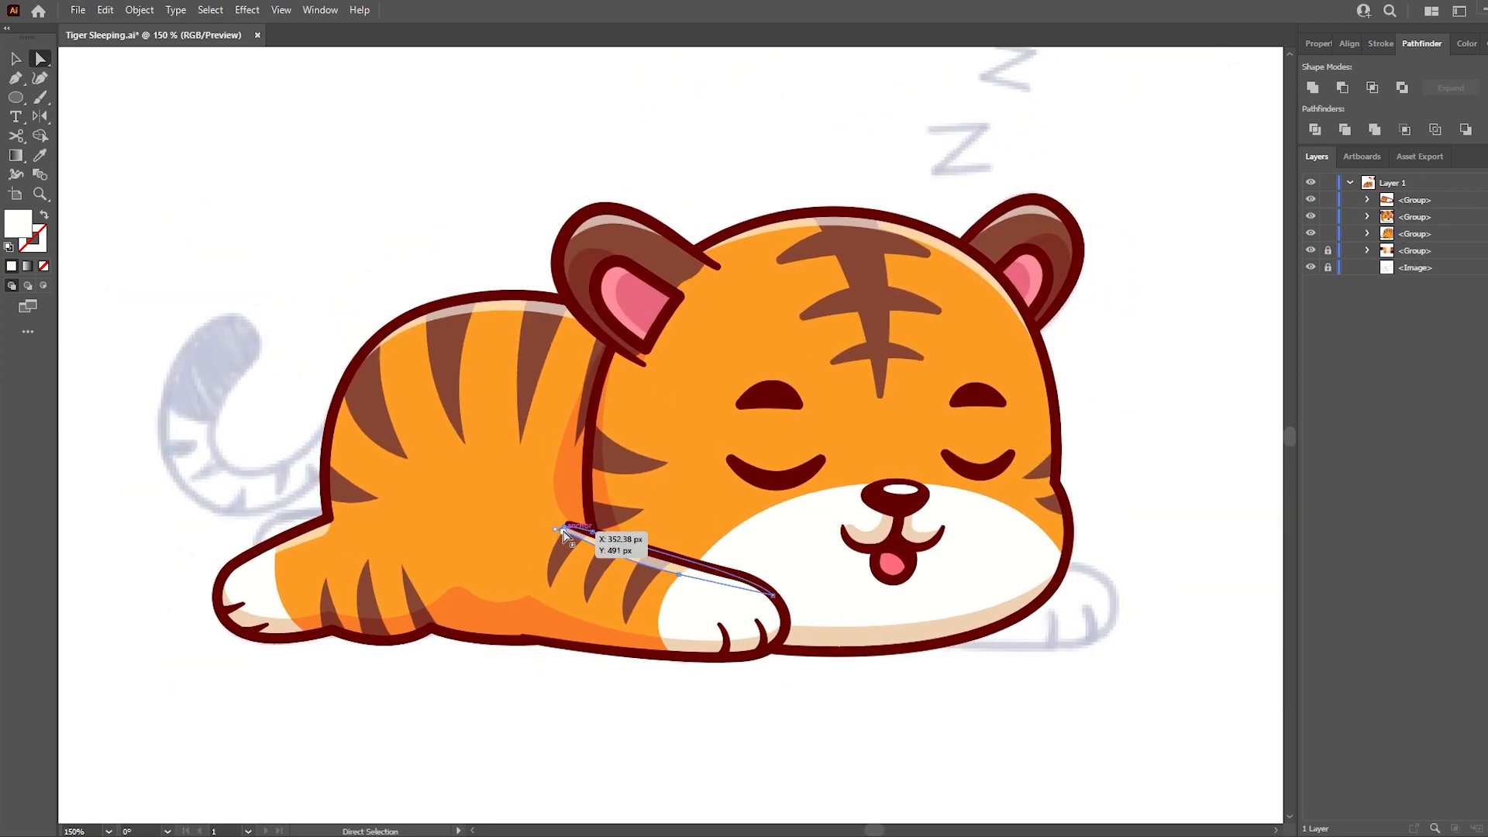
- Duplicate the front arm onto the sketch's other paw and place the copy behind the face and body groups
{"action": "key", "text": "v"}
{"action": "left_click", "coordinate": [736, 613]}
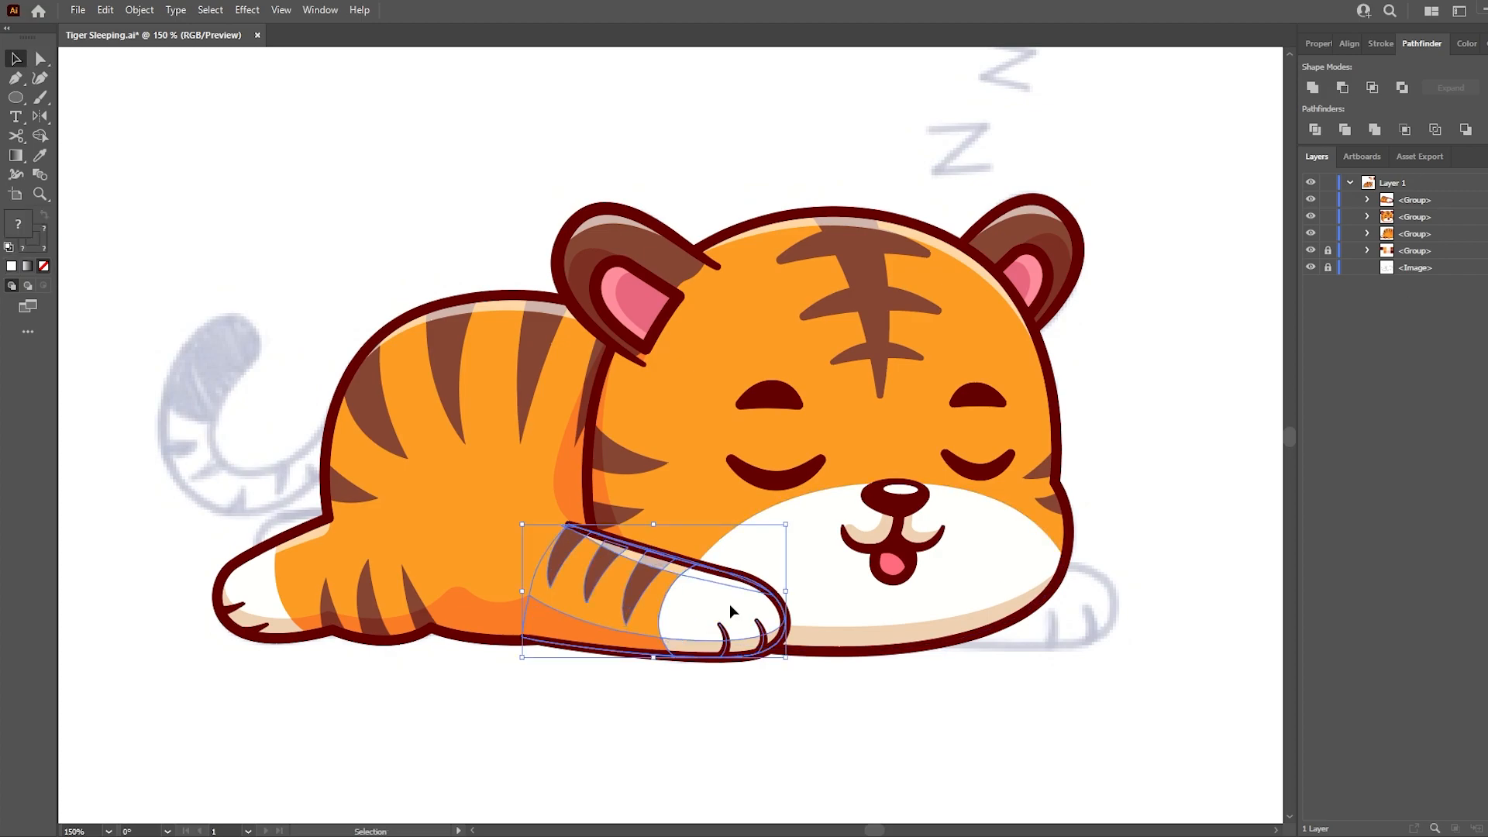
{"action": "left_click_drag", "start_coordinate": [736, 612], "coordinate": [1069, 599]}
{"action": "left_click_drag", "start_coordinate": [1417, 201], "coordinate": [1417, 259]}
{"action": "left_click", "coordinate": [1166, 465]}
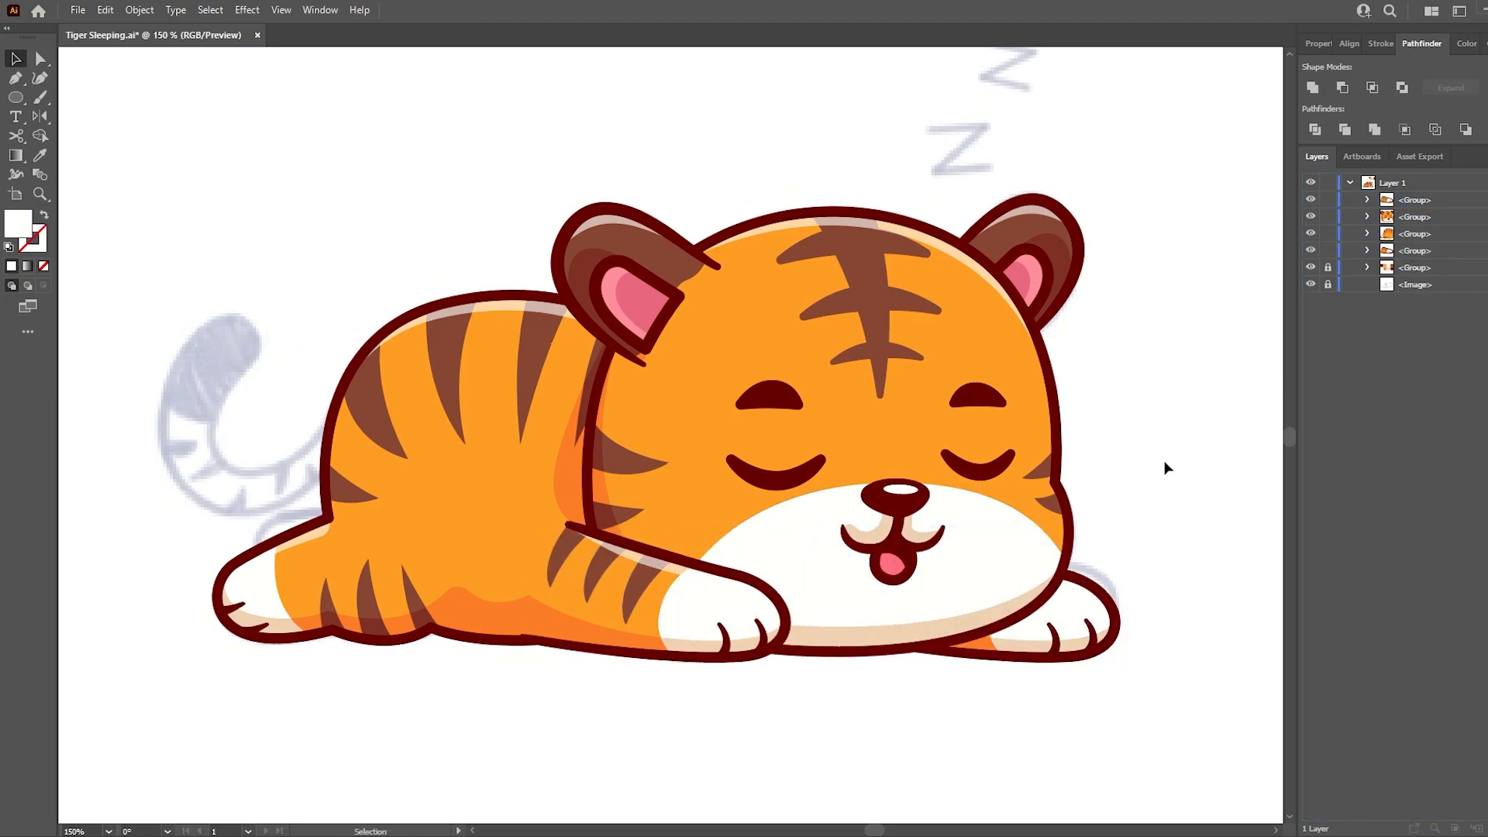
- Trace the curved tail as a closed dark maroon outline whose base overlaps the back of the body
{"action": "scroll", "coordinate": [349, 434], "scroll_direction": "up", "scroll_amount": 1}
{"action": "left_click_drag", "start_coordinate": [349, 434], "coordinate": [611, 454]}
{"action": "key", "text": "p"}
{"action": "left_click", "coordinate": [607, 449]}
{"action": "left_click_drag", "start_coordinate": [475, 508], "coordinate": [425, 503]}
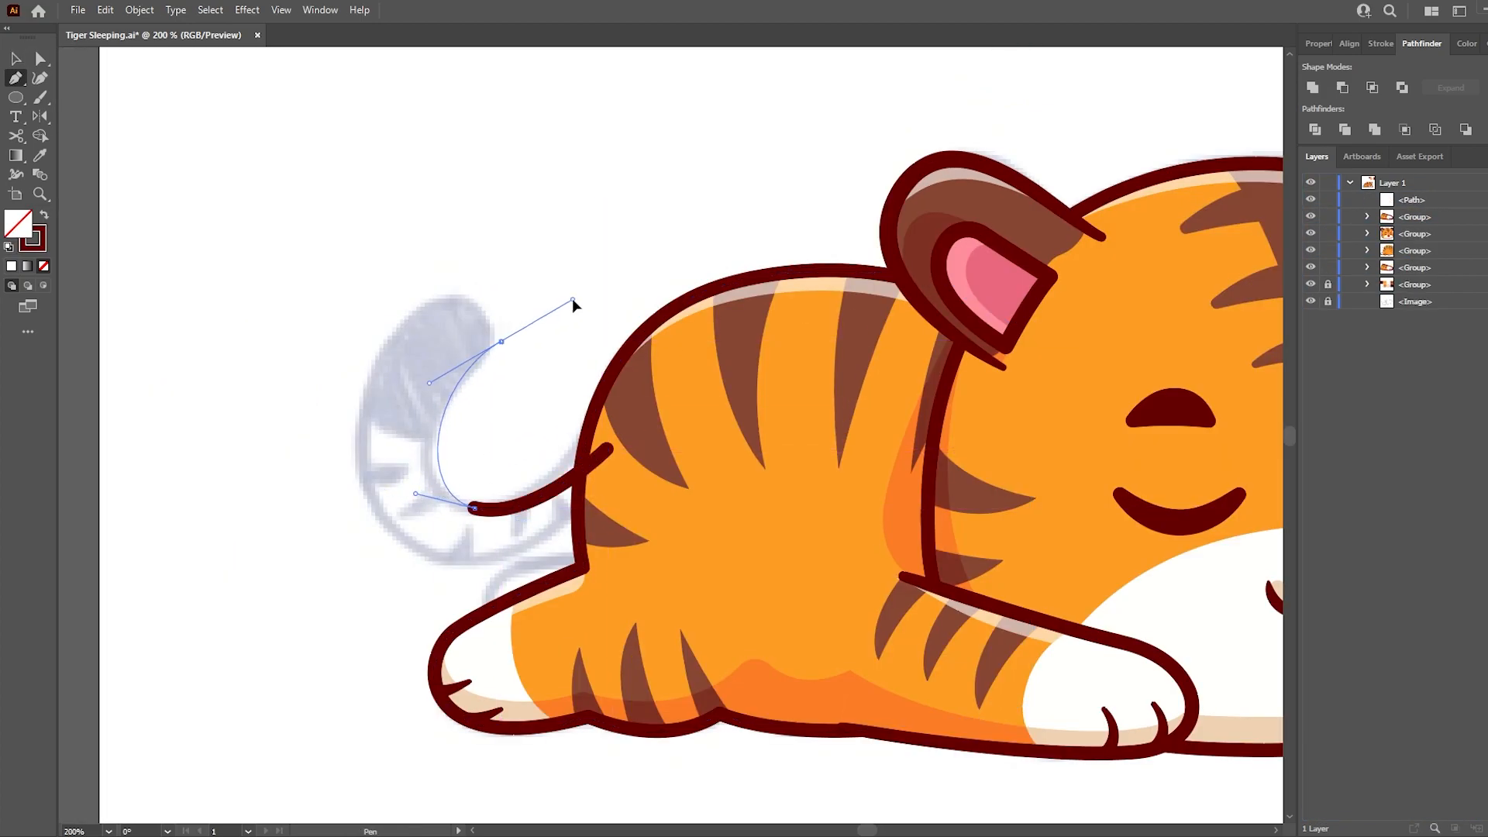
{"action": "left_click", "coordinate": [504, 341]}
{"action": "left_click", "coordinate": [448, 272]}
{"action": "left_click_drag", "start_coordinate": [361, 457], "coordinate": [376, 573]}
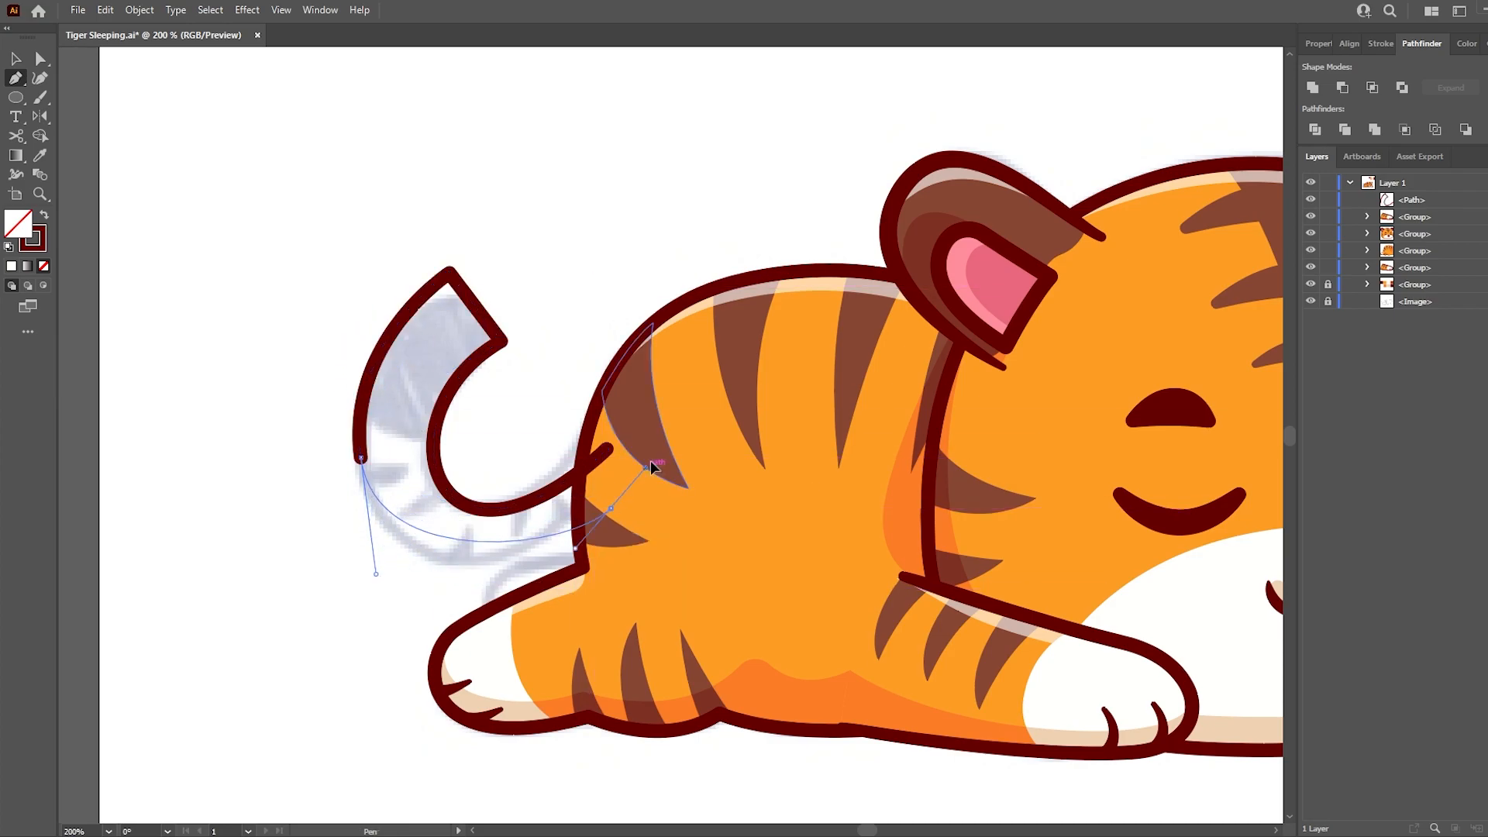
{"action": "left_click_drag", "start_coordinate": [595, 508], "coordinate": [683, 428]}
{"action": "left_click", "coordinate": [595, 510]}
{"action": "left_click", "coordinate": [607, 449]}
- Round both corners at the tip of the tail outline
{"action": "key", "text": "a"}
{"action": "left_click_drag", "start_coordinate": [538, 226], "coordinate": [436, 358]}
{"action": "left_click_drag", "start_coordinate": [453, 302], "coordinate": [382, 361]}
- Draw a closed brown patch covering the tail tip, using the fill sampled from a body stripe
{"action": "key", "text": "ctrl+shift+a"}
{"action": "key", "text": "i"}
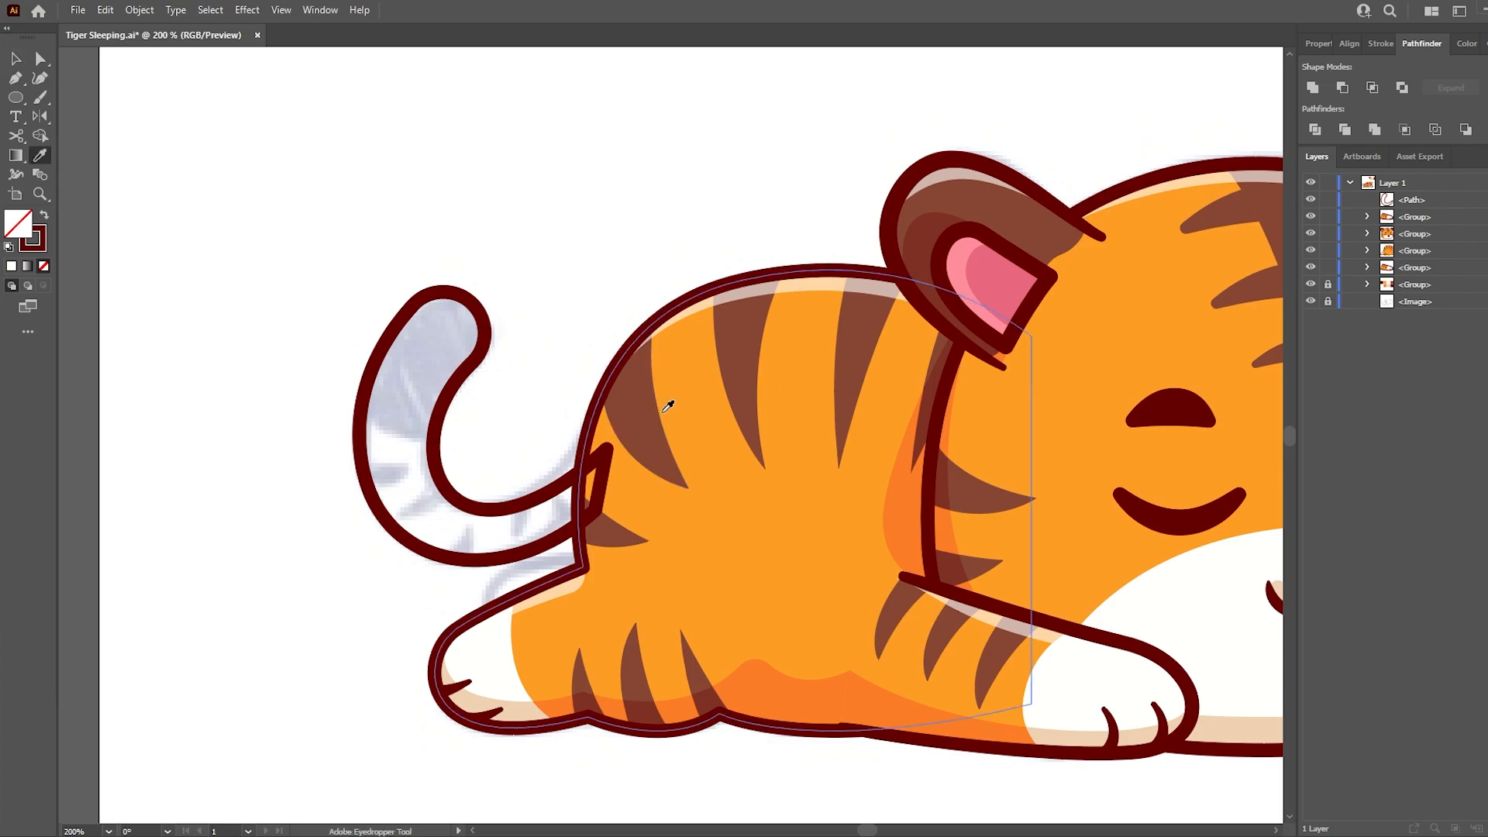
{"action": "left_click", "coordinate": [654, 403]}
{"action": "key", "text": "p"}
{"action": "scroll", "coordinate": [347, 416], "scroll_direction": "up", "scroll_amount": 1}
{"action": "left_click", "coordinate": [355, 403]}
{"action": "left_click_drag", "start_coordinate": [504, 454], "coordinate": [609, 444]}
{"action": "left_click_drag", "start_coordinate": [667, 319], "coordinate": [653, 256]}
{"action": "left_click_drag", "start_coordinate": [578, 197], "coordinate": [381, 219]}
{"action": "left_click_drag", "start_coordinate": [321, 260], "coordinate": [325, 291]}
{"action": "left_click", "coordinate": [355, 402]}
- Draw a pointed brown stripe across the outer edge of the tail below the tip patch
{"action": "left_click", "coordinate": [263, 402], "text": "ctrl"}
{"action": "left_click", "coordinate": [351, 455]}
{"action": "left_click_drag", "start_coordinate": [446, 496], "coordinate": [517, 496]}
{"action": "left_click", "coordinate": [446, 496]}
{"action": "left_click_drag", "start_coordinate": [349, 518], "coordinate": [484, 659]}
{"action": "left_click", "coordinate": [351, 454]}
- Duplicate the brown stripe twice along the tail's underside and rotate the copies to follow the sketch
{"action": "key", "text": "a"}
{"action": "key", "text": "v"}
{"action": "left_click_drag", "start_coordinate": [570, 683], "coordinate": [573, 559]}
{"action": "left_click_drag", "start_coordinate": [533, 616], "coordinate": [656, 637]}
{"action": "left_click_drag", "start_coordinate": [670, 693], "coordinate": [698, 682]}
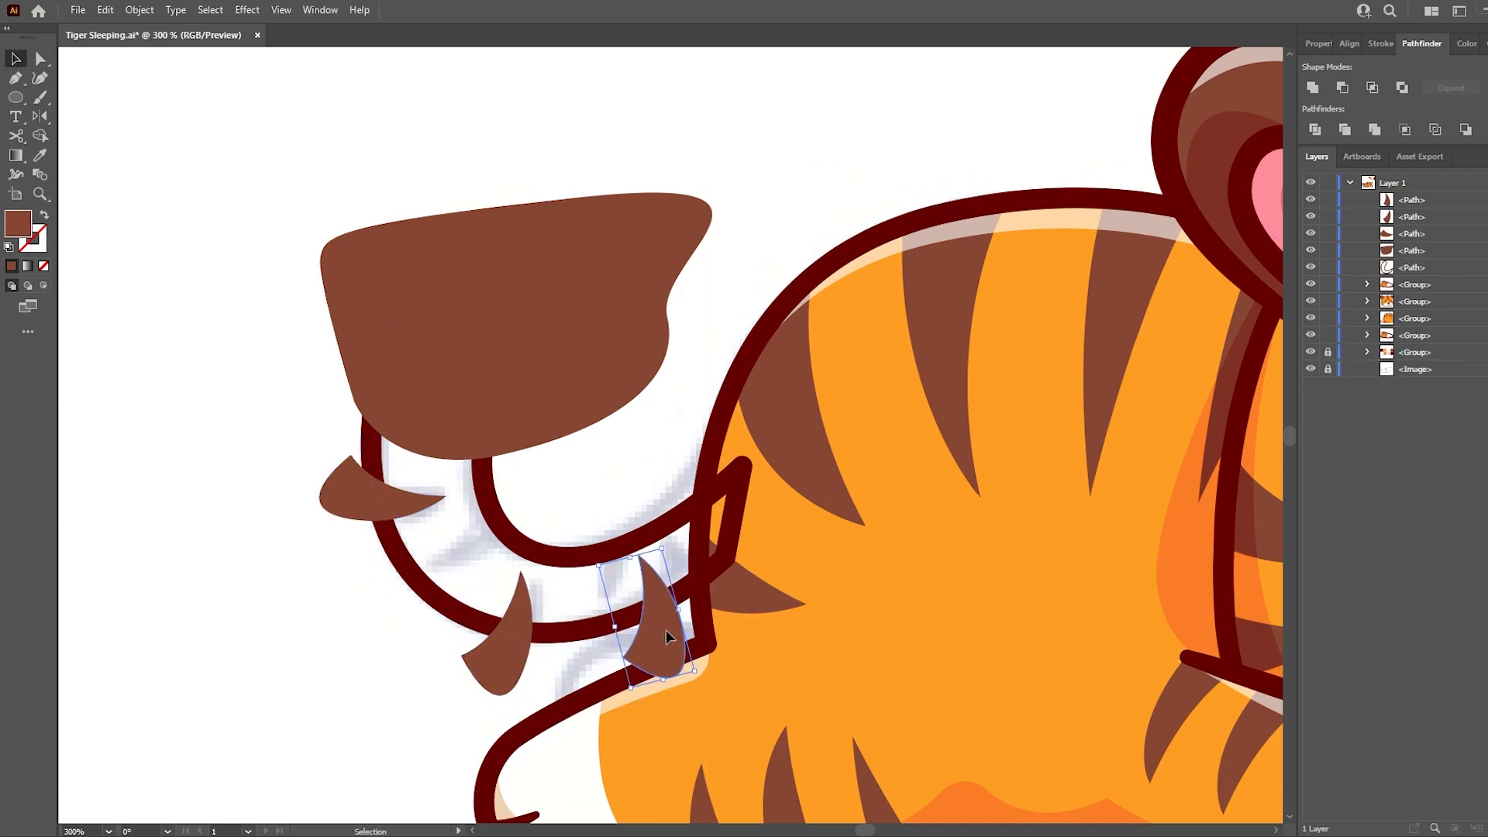
- Add three reflected copies of the brown stripe along the tail's inner edge and rotate them to follow the sketch
{"action": "key", "text": "v"}
{"action": "left_click_drag", "start_coordinate": [383, 507], "coordinate": [765, 539], "text": "alt"}
{"action": "left_click_drag", "start_coordinate": [548, 535], "coordinate": [624, 544]}
{"action": "left_click", "coordinate": [586, 475]}
{"action": "left_click_drag", "start_coordinate": [673, 559], "coordinate": [682, 485]}
{"action": "left_click_drag", "start_coordinate": [615, 521], "coordinate": [668, 476]}
{"action": "left_click", "coordinate": [658, 440]}
{"action": "key", "text": "a"}
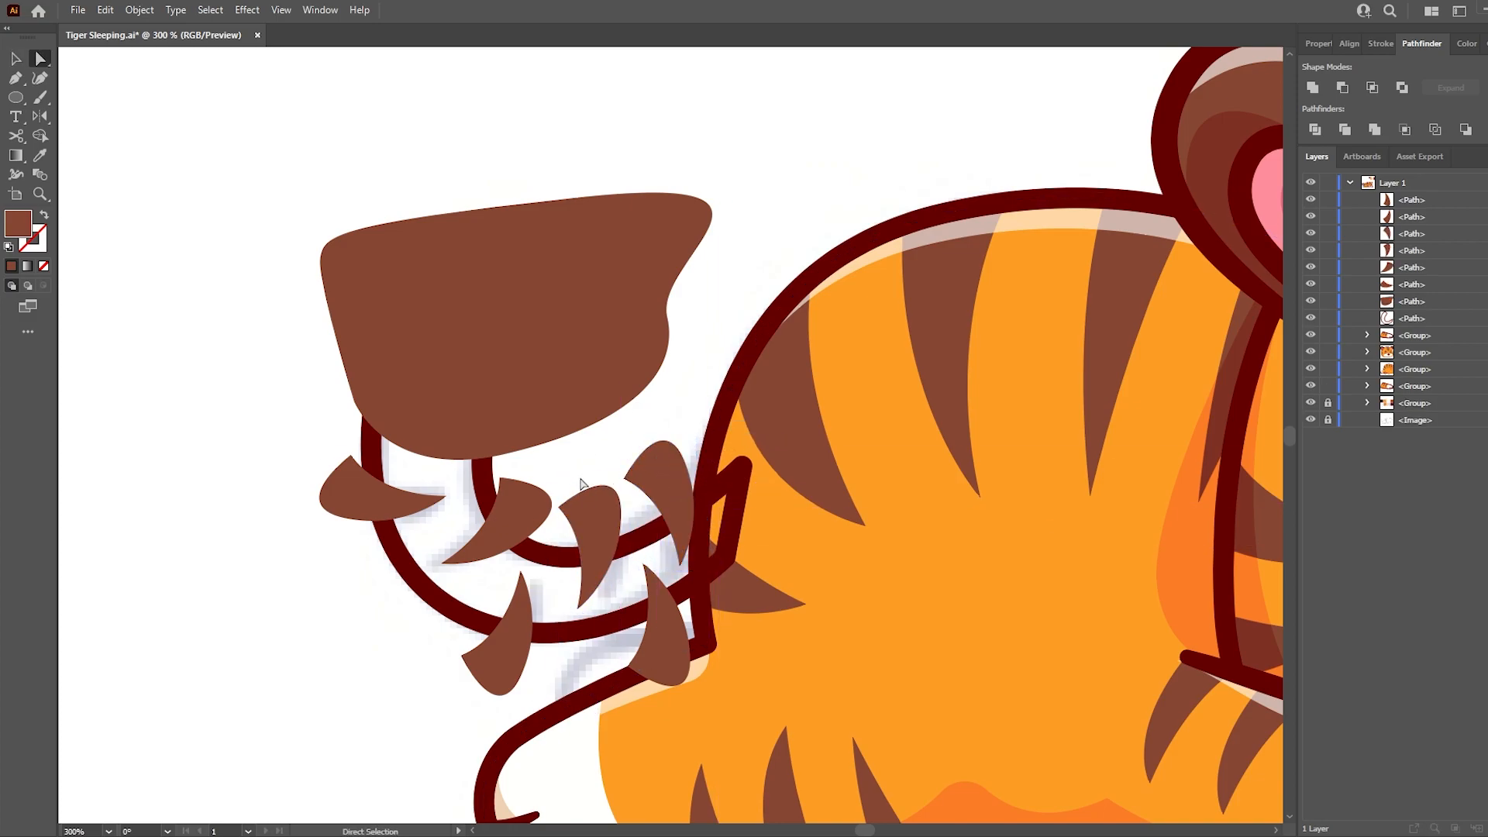
- Paste a copy of the tail outline in front and fill the underlying tail shape with the orange sampled from the body
{"action": "left_click", "coordinate": [1486, 319]}
{"action": "key", "text": "ctrl+c"}
{"action": "key", "text": "ctrl+shift+a"}
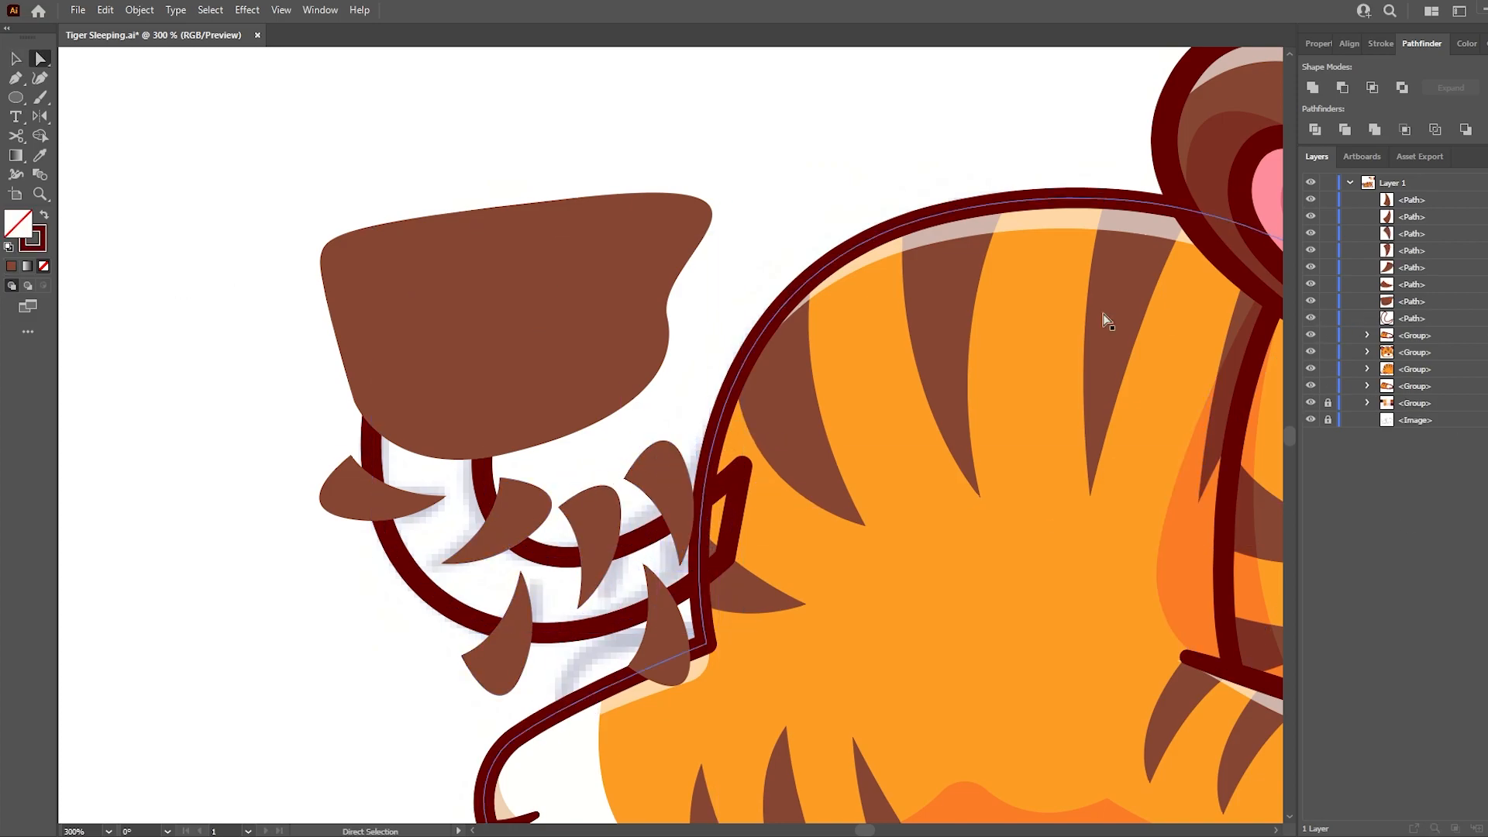
{"action": "key", "text": "ctrl+f"}
{"action": "left_click", "coordinate": [1486, 335]}
{"action": "key", "text": "i"}
{"action": "left_click", "coordinate": [860, 341]}
- Divide the tail stripes and the tip patch along the tail's contour with Shape Builder
{"action": "key", "text": "a"}
{"action": "left_click", "coordinate": [349, 492]}
{"action": "left_click", "coordinate": [494, 686], "text": "shift"}
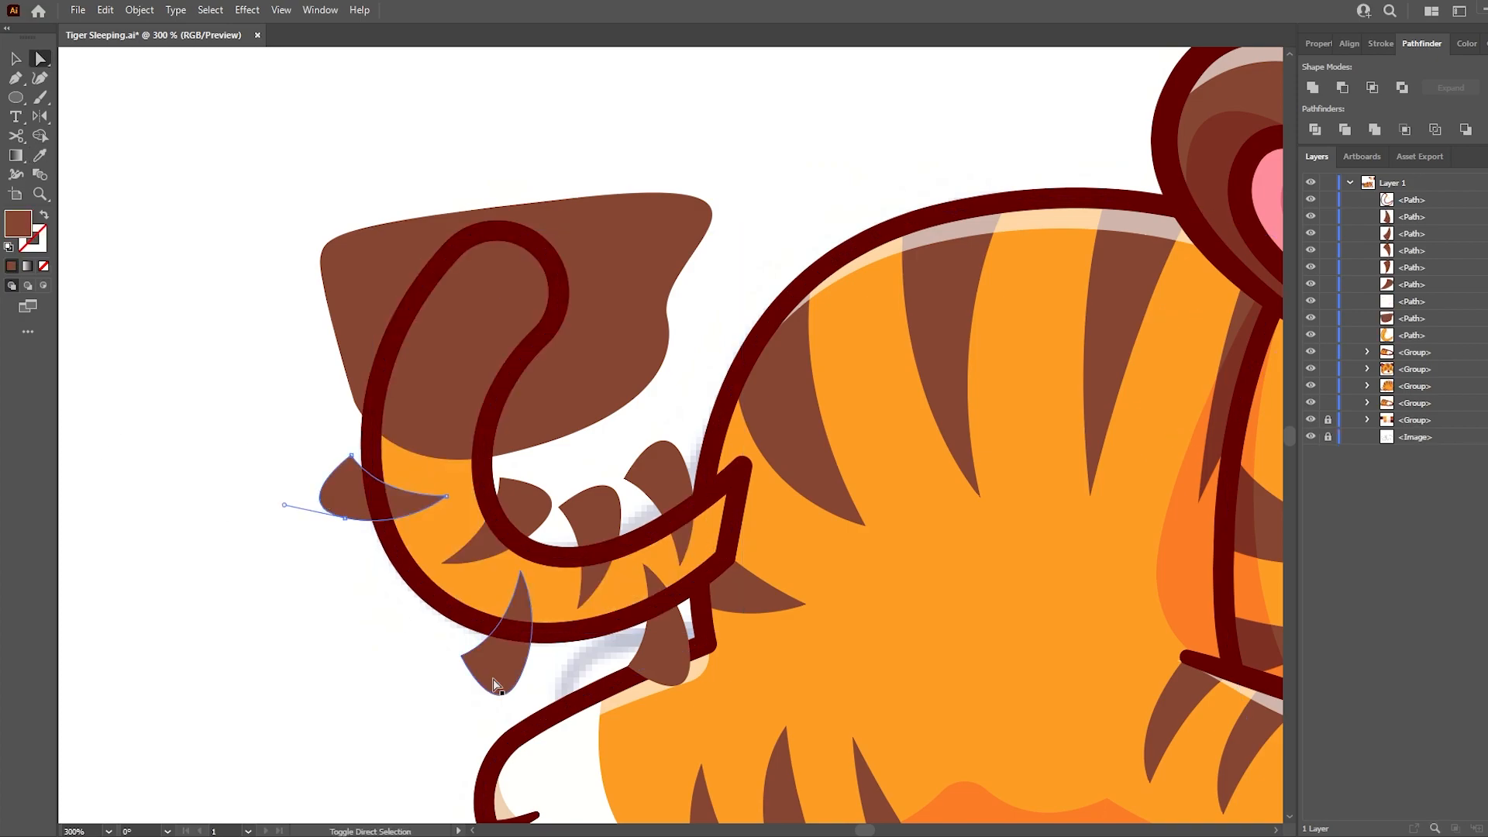
{"action": "left_click", "coordinate": [492, 418], "text": "shift"}
{"action": "key", "text": "shift+m"}
{"action": "left_click_drag", "start_coordinate": [667, 473], "coordinate": [560, 385]}
{"action": "mouse_move", "coordinate": [341, 490]}
{"action": "left_mouse_down"}
{"action": "mouse_move", "coordinate": [608, 674]}
{"action": "mouse_move", "coordinate": [655, 656]}
{"action": "left_mouse_up"}
- Delete the pieces of the stripes and the tip patch that stick out beyond the tail
{"action": "key", "text": "a"}
{"action": "left_click", "coordinate": [644, 646]}
{"action": "left_click", "coordinate": [359, 346], "text": "shift"}
{"action": "key", "text": "Delete"}
{"action": "left_click", "coordinate": [534, 494]}
{"action": "left_click", "coordinate": [598, 508], "text": "shift"}
{"action": "left_click", "coordinate": [658, 474], "text": "shift"}
{"action": "key", "text": "Delete"}
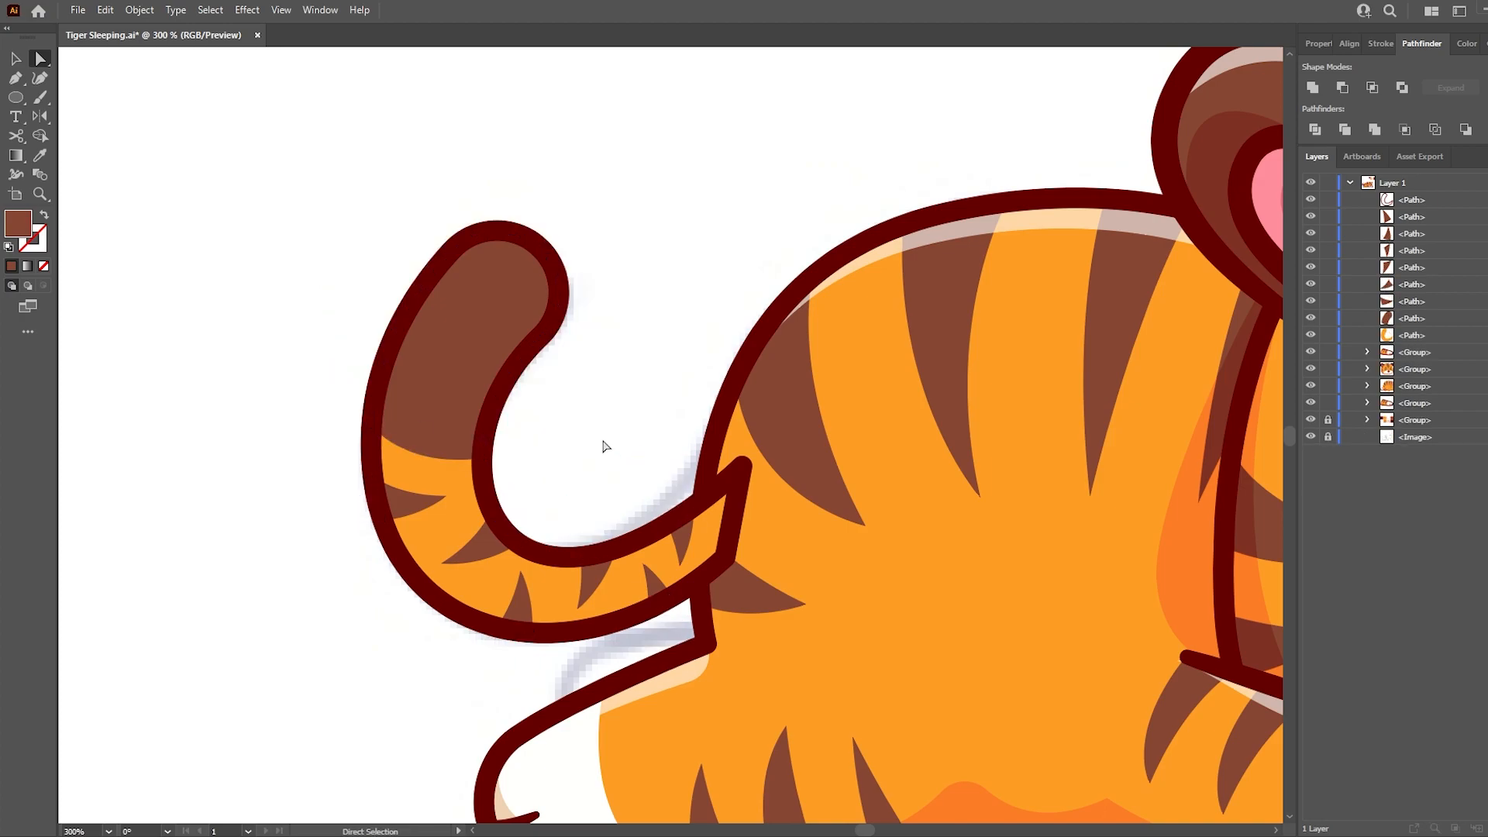
- Group all tail parts, place the group behind the body, and save the file
{"action": "left_click_drag", "start_coordinate": [1485, 336], "coordinate": [1484, 200]}
{"action": "key", "text": "ctrl+g"}
{"action": "left_click_drag", "start_coordinate": [1404, 201], "coordinate": [1415, 278]}
{"action": "left_click", "coordinate": [818, 233]}
{"action": "key", "text": "ctrl+s"}
- Draw a closed rounded second hind foot above the rear leg with the outline style sampled from the body
{"action": "scroll", "coordinate": [502, 297], "scroll_direction": "down", "scroll_amount": 1}
{"action": "key", "text": "i"}
{"action": "scroll", "coordinate": [415, 508], "scroll_direction": "down", "scroll_amount": 1}
{"action": "scroll", "coordinate": [451, 514], "scroll_direction": "up", "scroll_amount": 1}
{"action": "left_click", "coordinate": [510, 567]}
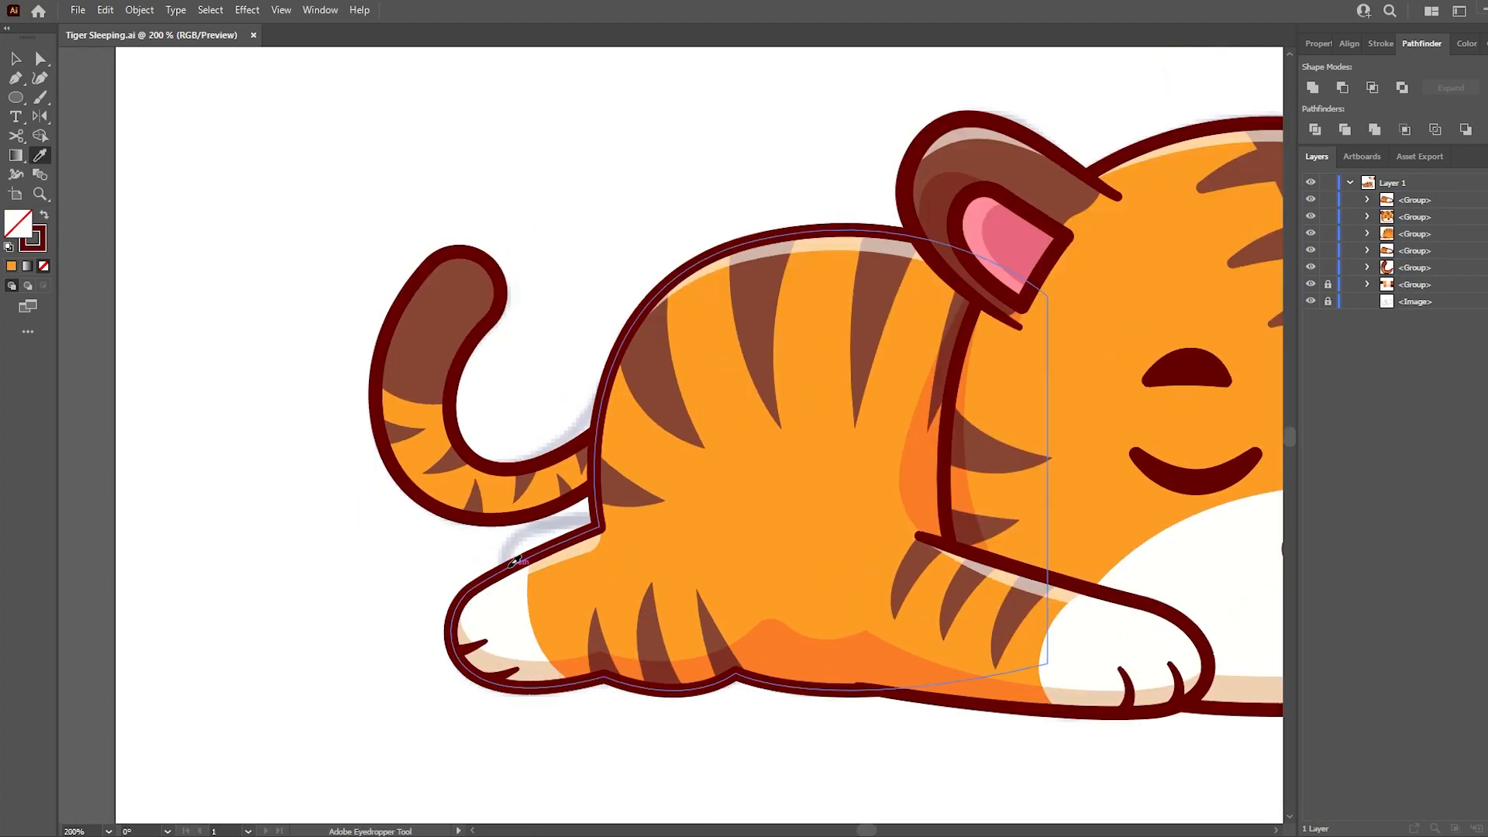
{"action": "key", "text": "p"}
{"action": "left_click", "coordinate": [518, 602]}
{"action": "left_click_drag", "start_coordinate": [530, 528], "coordinate": [581, 501]}
{"action": "key", "text": "ctrl+z"}
{"action": "left_click", "coordinate": [663, 533]}
{"action": "left_click", "coordinate": [518, 603]}
- Give the second hind foot the cream fill sampled from the front paw's shadow, group its parts and send them behind the tail
{"action": "key", "text": "i"}
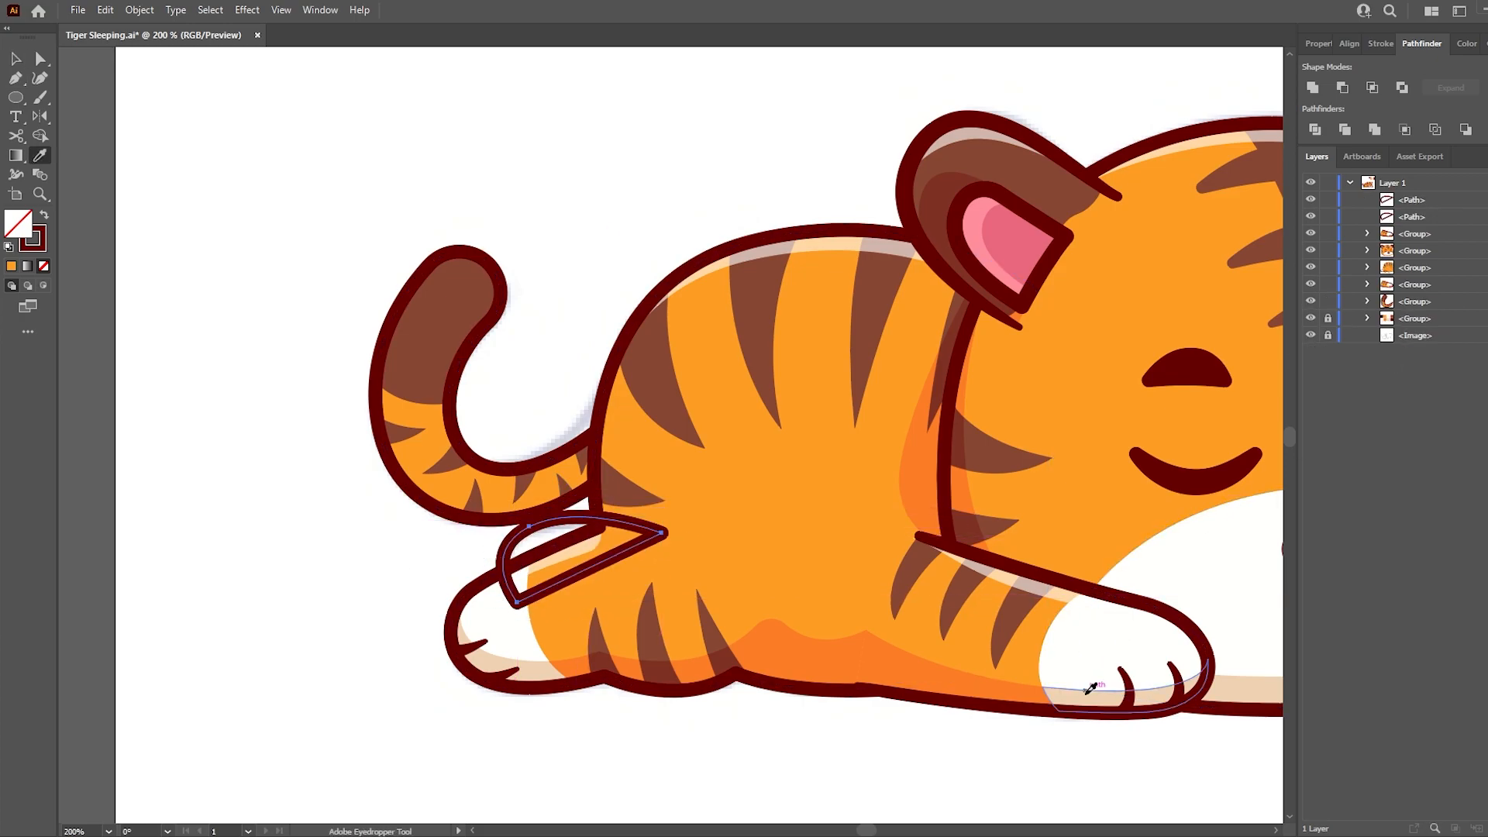
{"action": "left_click", "coordinate": [1087, 690]}
{"action": "key", "text": "ctrl+g"}
{"action": "left_click_drag", "start_coordinate": [1418, 203], "coordinate": [1416, 293]}
{"action": "key", "text": "v"}
{"action": "left_click", "coordinate": [489, 560]}
{"action": "left_click_drag", "start_coordinate": [506, 559], "coordinate": [495, 558]}
- Draw a closed shadow shape along the tail's outer curve, using the darker orange sampled from the body shading
{"action": "key", "text": "a"}
{"action": "left_click", "coordinate": [304, 504]}
{"action": "left_click_drag", "start_coordinate": [306, 506], "coordinate": [77, 489]}
{"action": "left_click_drag", "start_coordinate": [631, 612], "coordinate": [711, 643]}
{"action": "key", "text": "i"}
{"action": "left_click", "coordinate": [697, 665]}
{"action": "scroll", "coordinate": [136, 408], "scroll_direction": "up", "scroll_amount": 1}
{"action": "key", "text": "p"}
{"action": "left_click", "coordinate": [312, 226]}
{"action": "left_click_drag", "start_coordinate": [300, 448], "coordinate": [297, 454]}
{"action": "left_click_drag", "start_coordinate": [374, 538], "coordinate": [488, 579]}
{"action": "left_click_drag", "start_coordinate": [548, 462], "coordinate": [503, 401]}
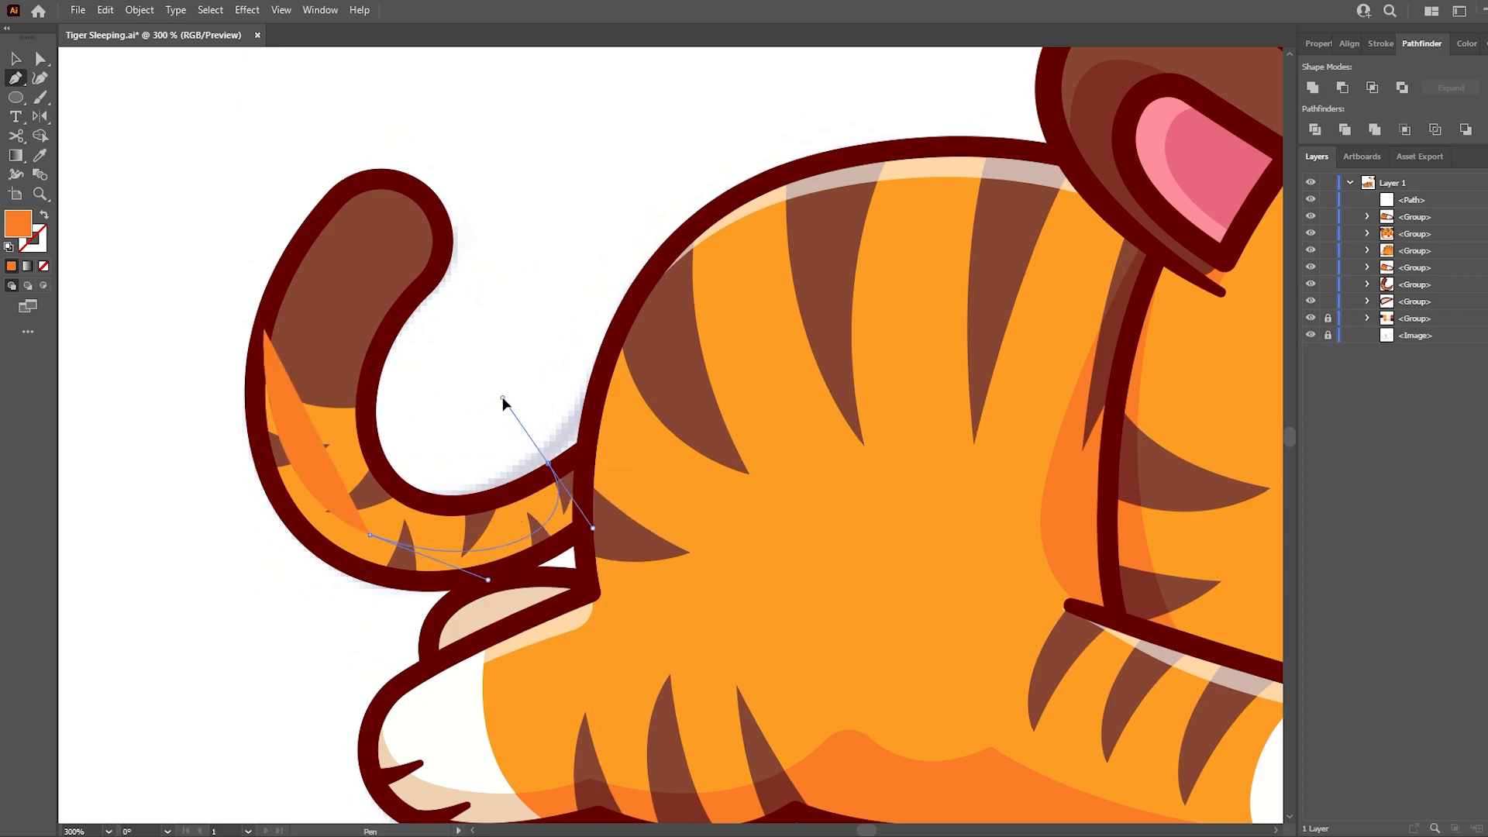
{"action": "left_click_drag", "start_coordinate": [753, 459], "coordinate": [686, 565]}
{"action": "left_click_drag", "start_coordinate": [292, 614], "coordinate": [233, 589]}
{"action": "left_click", "coordinate": [219, 551]}
{"action": "left_click", "coordinate": [265, 331]}
- Intersect the shadow shape with a copy of the tail outline, place it beneath the outline in the tail group, and refine its curve
{"action": "key", "text": "a"}
{"action": "left_click", "coordinate": [347, 458]}
{"action": "key", "text": "ctrl+f"}
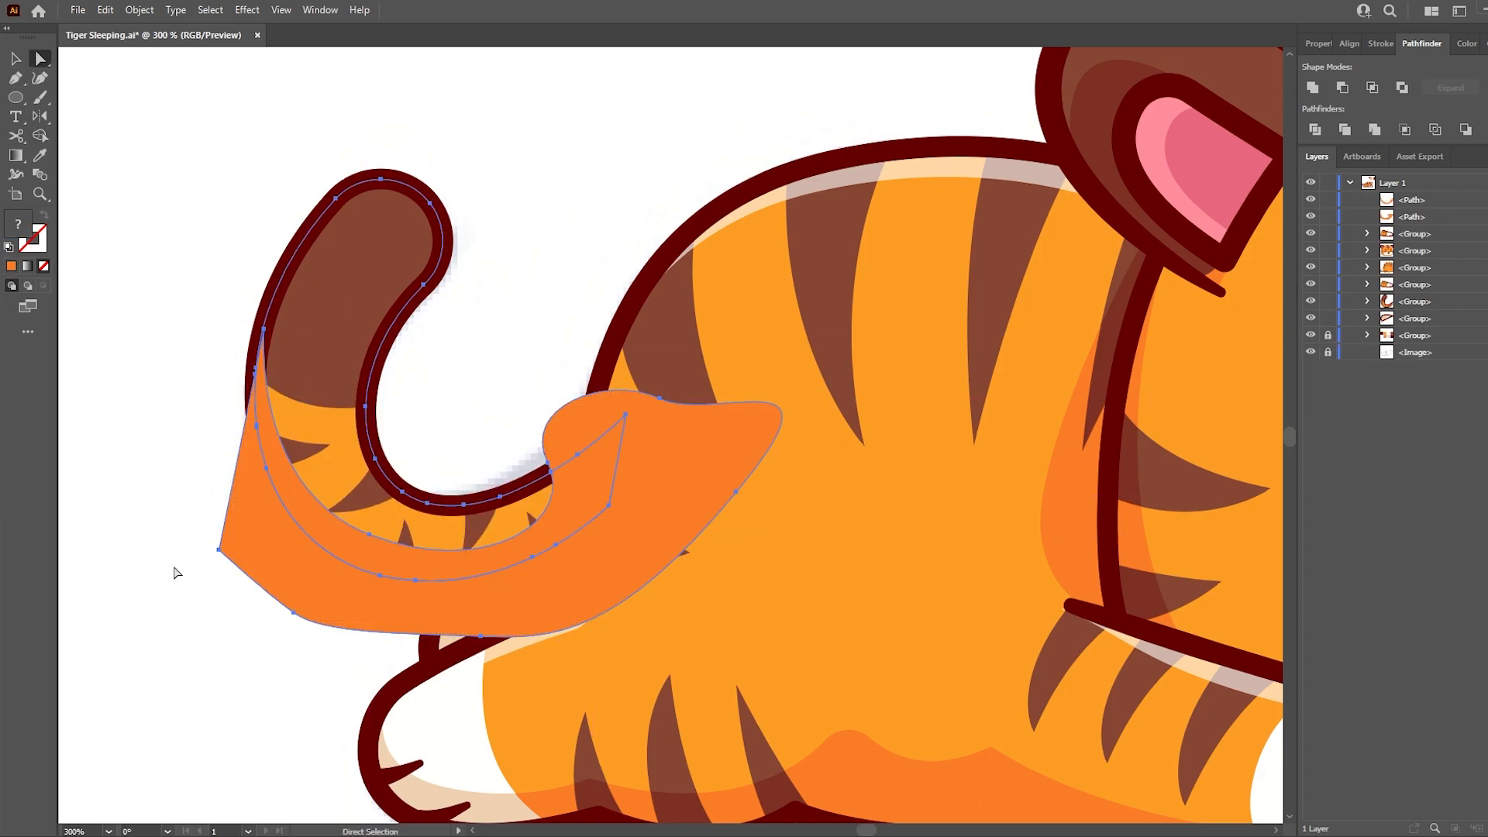
{"action": "left_click", "coordinate": [1371, 87]}
{"action": "left_click_drag", "start_coordinate": [1384, 250], "coordinate": [1385, 285]}
{"action": "left_click", "coordinate": [371, 535]}
{"action": "left_click_drag", "start_coordinate": [486, 580], "coordinate": [463, 581]}
{"action": "left_click", "coordinate": [338, 601]}
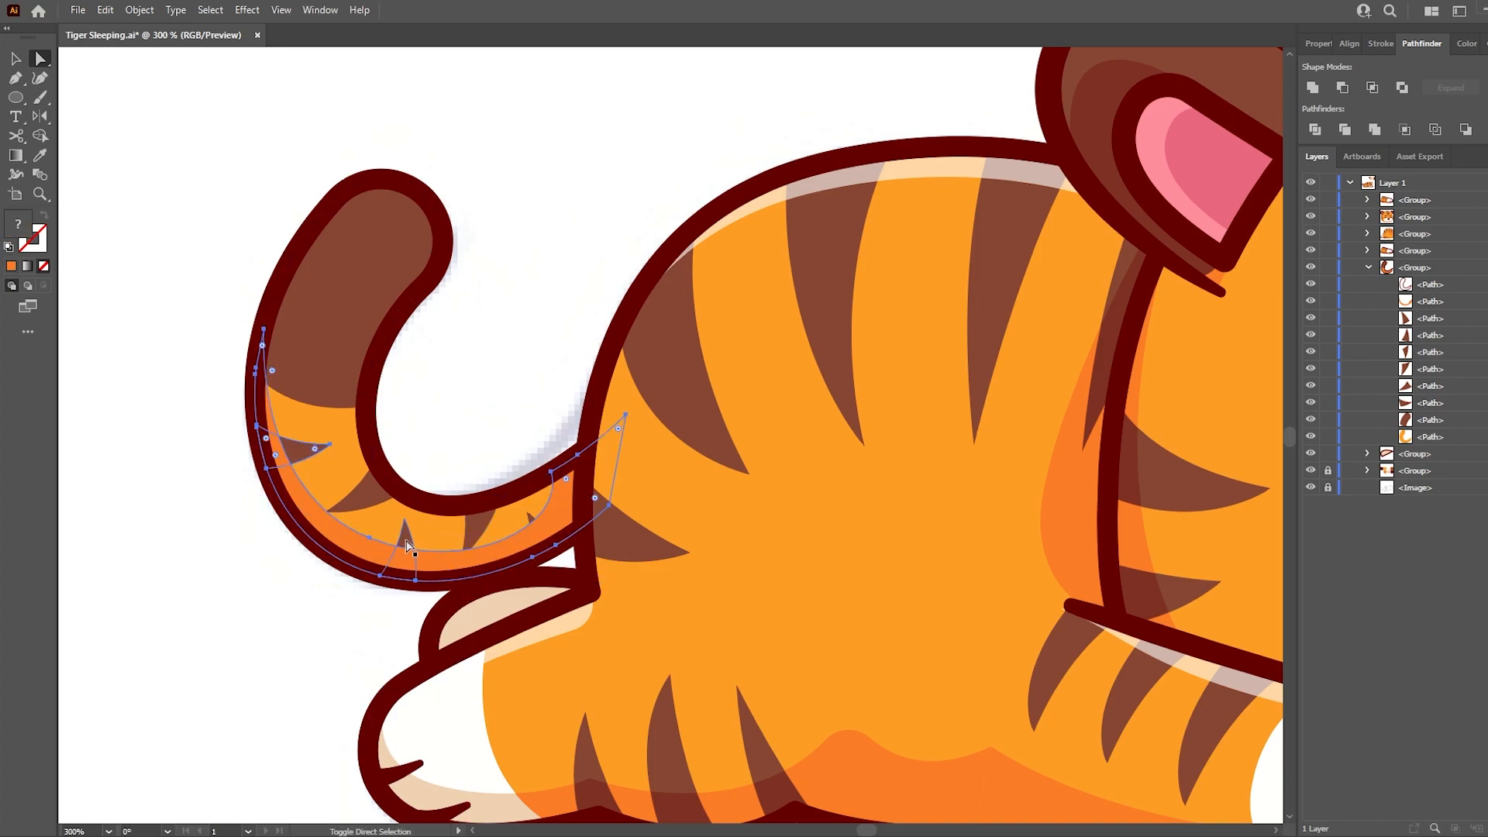
- Split the tail shadow where it overlaps the brown stripes with Shape Builder
{"action": "key", "text": "shift+m"}
{"action": "left_click", "coordinate": [542, 539]}
{"action": "left_click", "coordinate": [466, 551]}
{"action": "left_click", "coordinate": [406, 563]}
{"action": "left_click", "coordinate": [276, 455]}
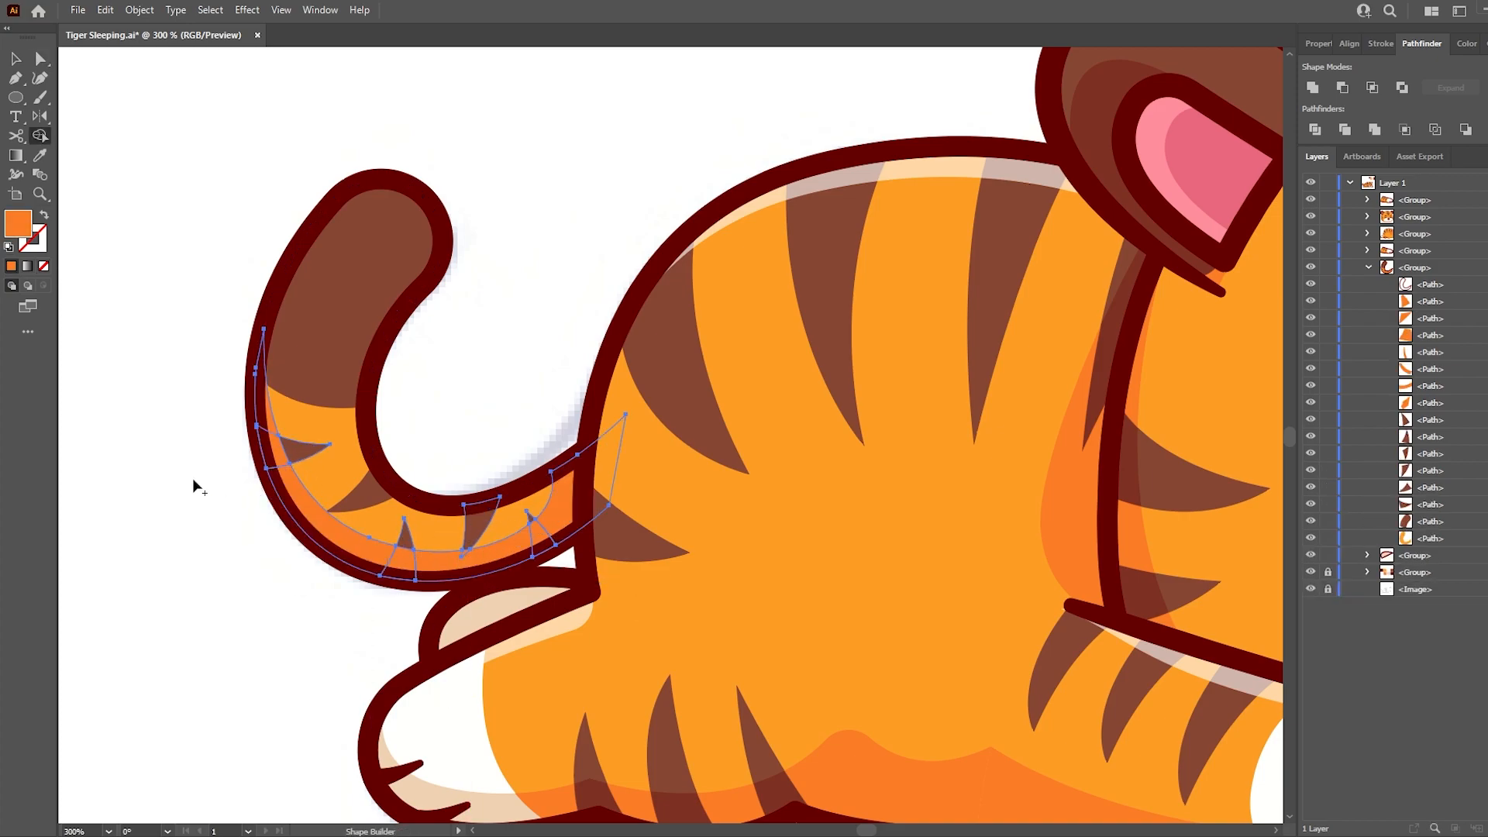
- Recolour the overlapping stripe pieces with the dark brown sampled from a shaded body stripe and save the file
{"action": "key", "text": "a"}
{"action": "left_click", "coordinate": [219, 429]}
{"action": "left_click", "coordinate": [277, 453]}
{"action": "left_click", "coordinate": [413, 558], "text": "shift"}
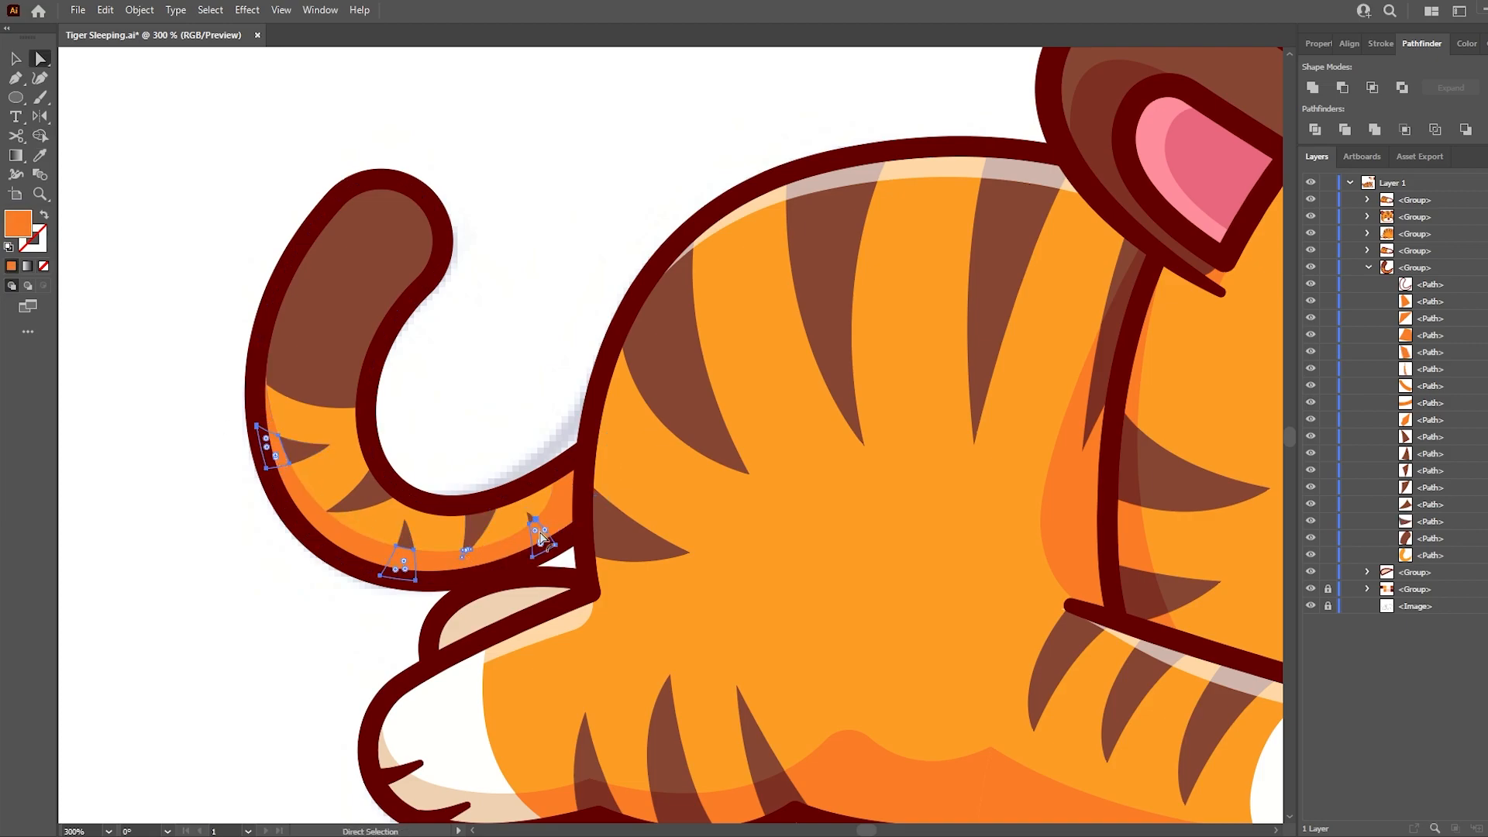
{"action": "key", "text": "i"}
{"action": "left_click", "coordinate": [587, 794]}
{"action": "key", "text": "a"}
{"action": "left_click", "coordinate": [183, 648]}
{"action": "key", "text": "ctrl+s"}
- Draw a closed white highlight shape along the inner edge of the tail, from the tip to the lower bend
{"action": "key", "text": "i"}
{"action": "left_click", "coordinate": [604, 313]}
{"action": "left_click_drag", "start_coordinate": [491, 206], "coordinate": [496, 411]}
{"action": "key", "text": "p"}
{"action": "left_click", "coordinate": [441, 321]}
{"action": "left_click_drag", "start_coordinate": [454, 554], "coordinate": [454, 558]}
{"action": "key", "text": "ctrl+z"}
{"action": "left_click_drag", "start_coordinate": [464, 506], "coordinate": [463, 572]}
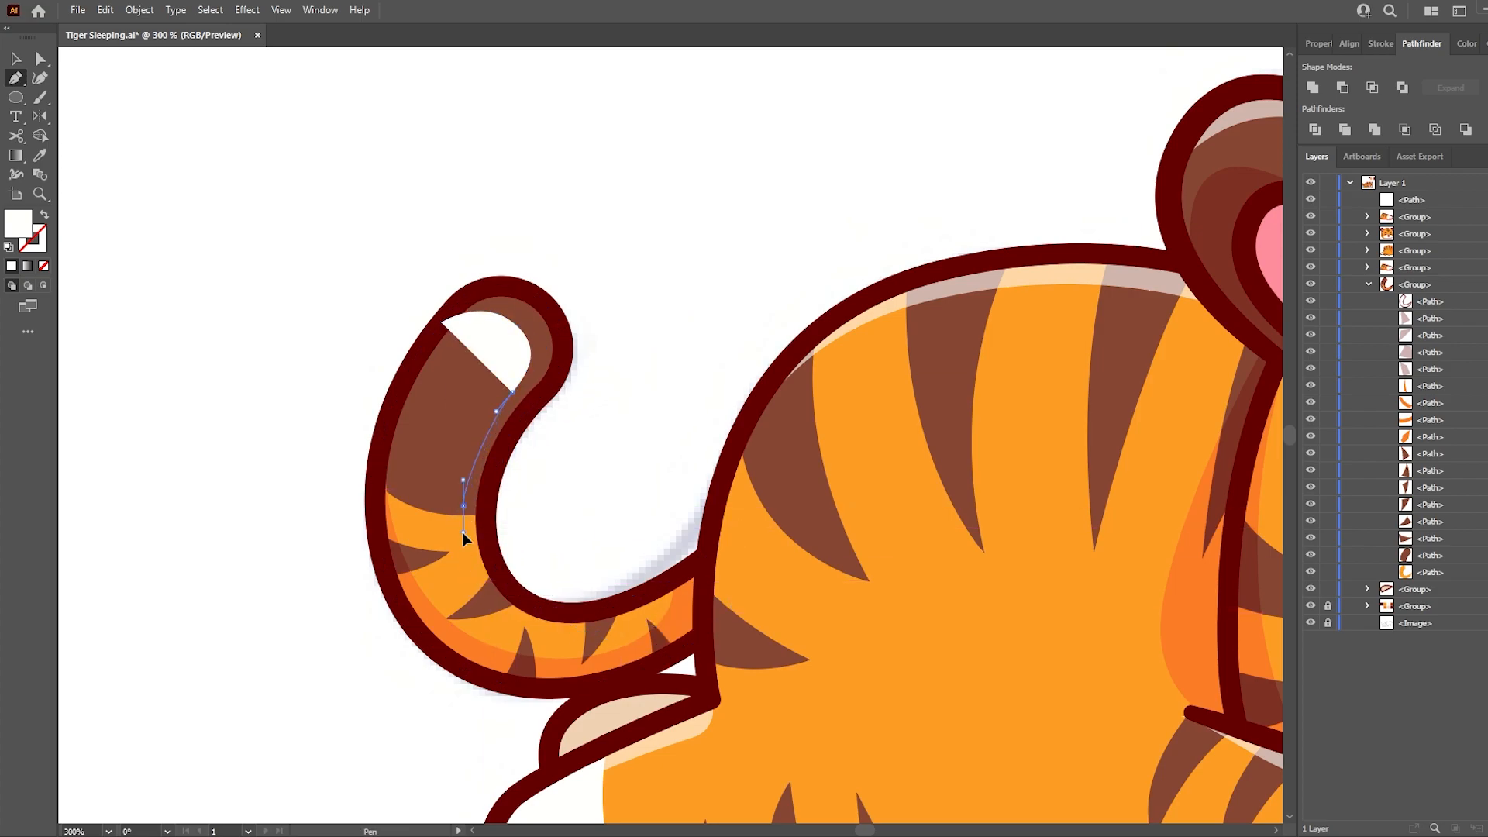
{"action": "left_click_drag", "start_coordinate": [584, 613], "coordinate": [674, 610]}
{"action": "left_click", "coordinate": [671, 378]}
{"action": "left_click", "coordinate": [656, 287]}
{"action": "left_click_drag", "start_coordinate": [469, 218], "coordinate": [387, 270]}
{"action": "left_click", "coordinate": [383, 280]}
{"action": "left_click", "coordinate": [441, 321]}
- Trim the highlight to the tail's contour with Shape Builder and place it semi-transparent beneath the outline in the tail group
{"action": "left_click", "coordinate": [462, 578], "text": "ctrl+shift"}
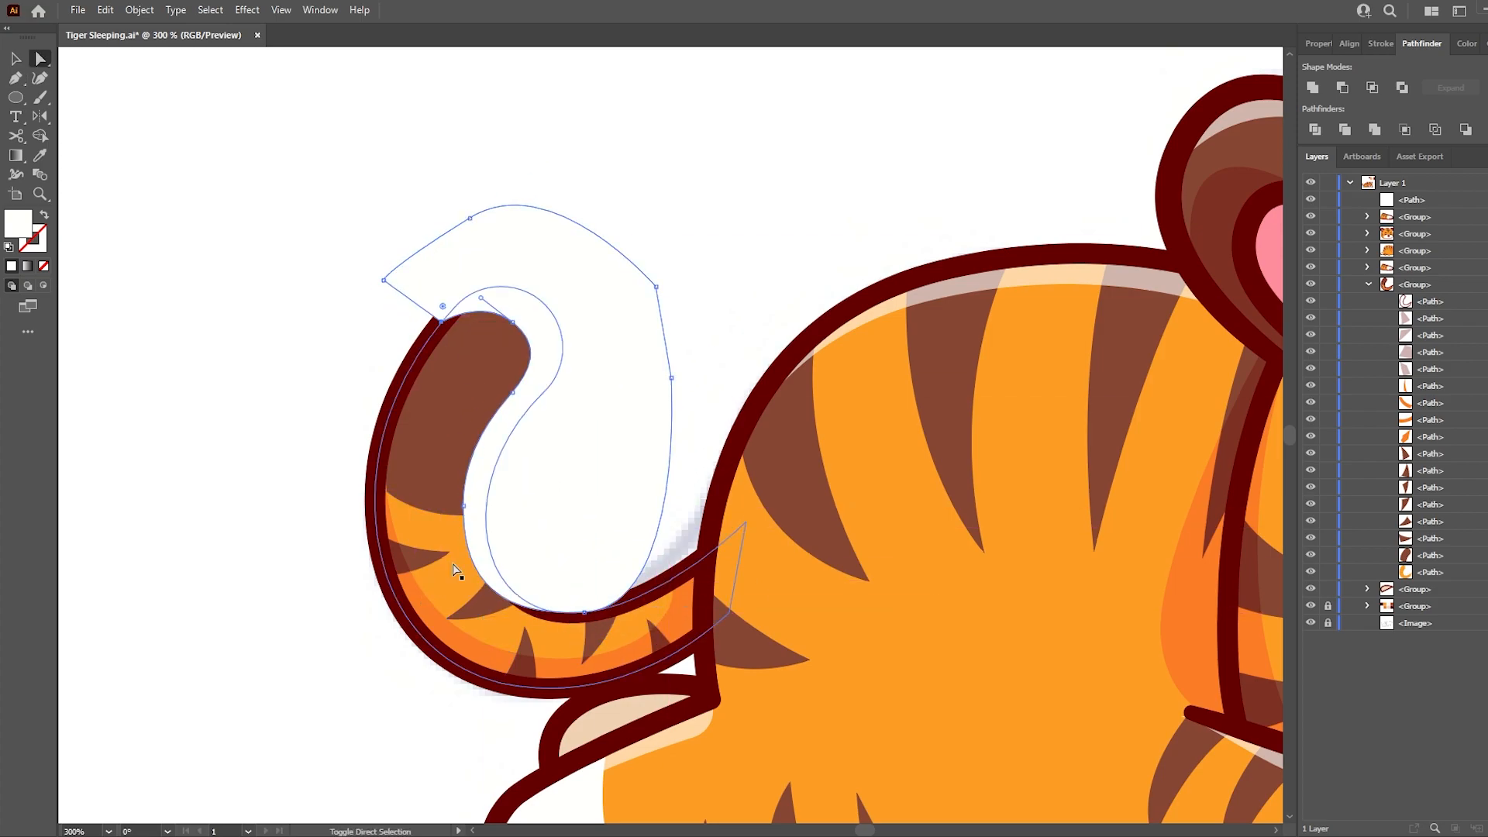
{"action": "key", "text": "shift+m"}
{"action": "left_click", "coordinate": [585, 488]}
{"action": "key", "text": "a"}
{"action": "left_click", "coordinate": [584, 488]}
{"action": "key", "text": "Delete"}
{"action": "left_click_drag", "start_coordinate": [1403, 198], "coordinate": [1418, 327]}
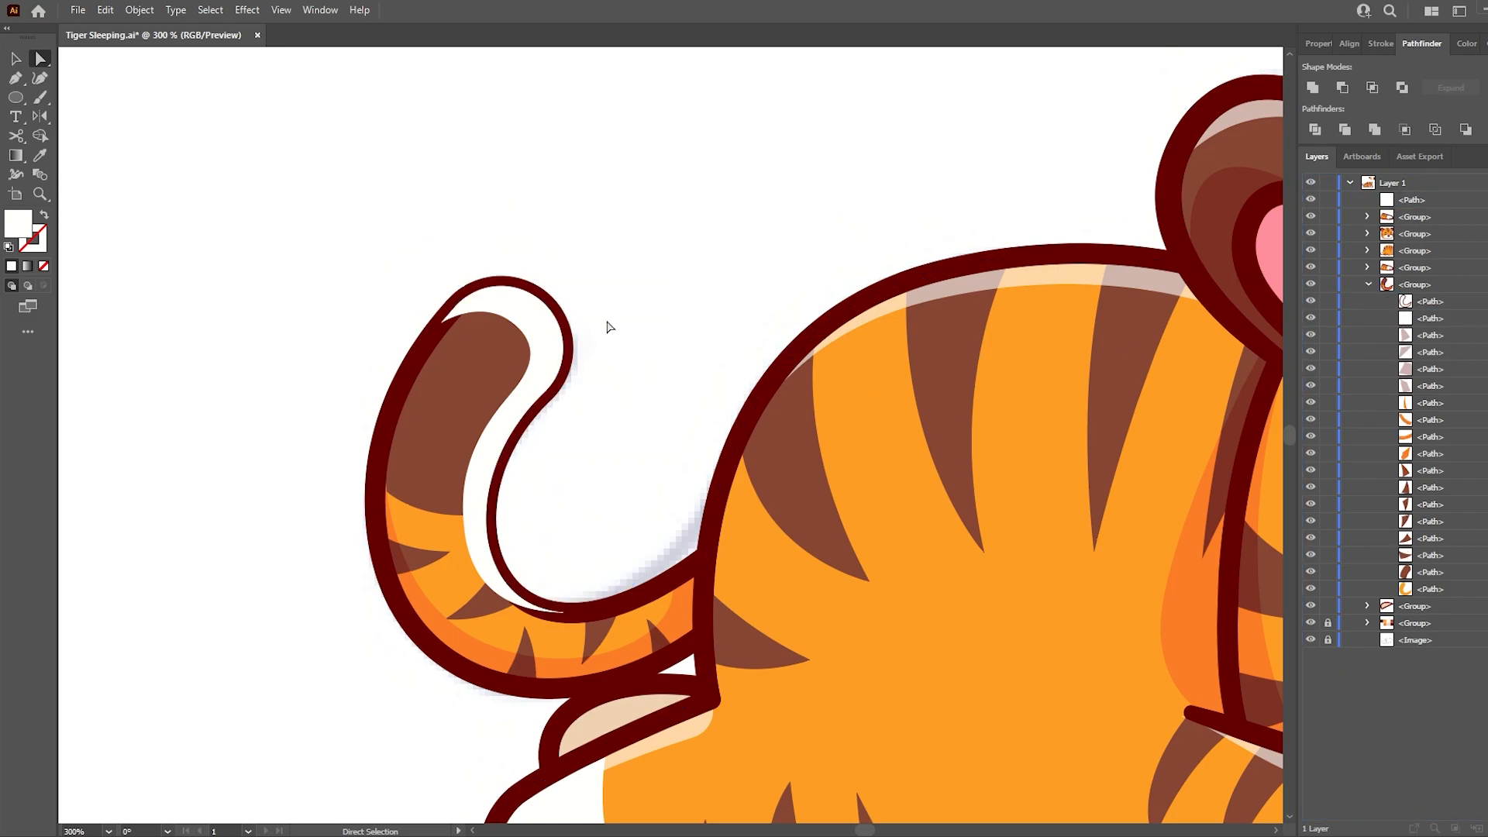
{"action": "key", "text": "ctrl+z"}
{"action": "left_click", "coordinate": [546, 341]}
{"action": "key", "text": "Delete"}
{"action": "left_click_drag", "start_coordinate": [1412, 200], "coordinate": [1452, 309]}
{"action": "left_click_drag", "start_coordinate": [1407, 229], "coordinate": [1426, 315]}
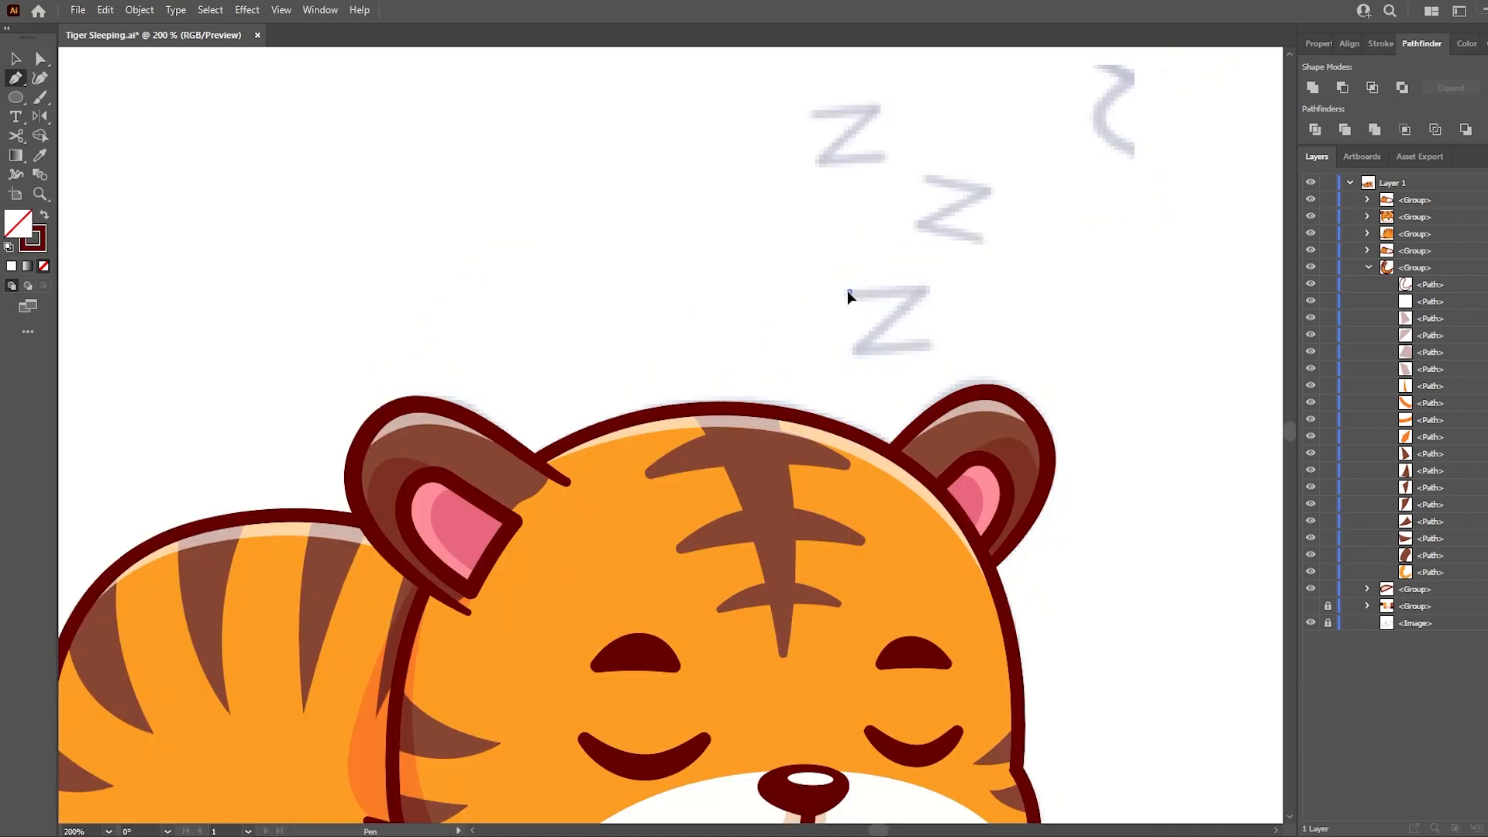
- Trace a letter Z above the head with the dark outline stroke and hide the reference sketch
{"action": "left_click", "coordinate": [849, 292]}
{"action": "left_click", "coordinate": [926, 287]}
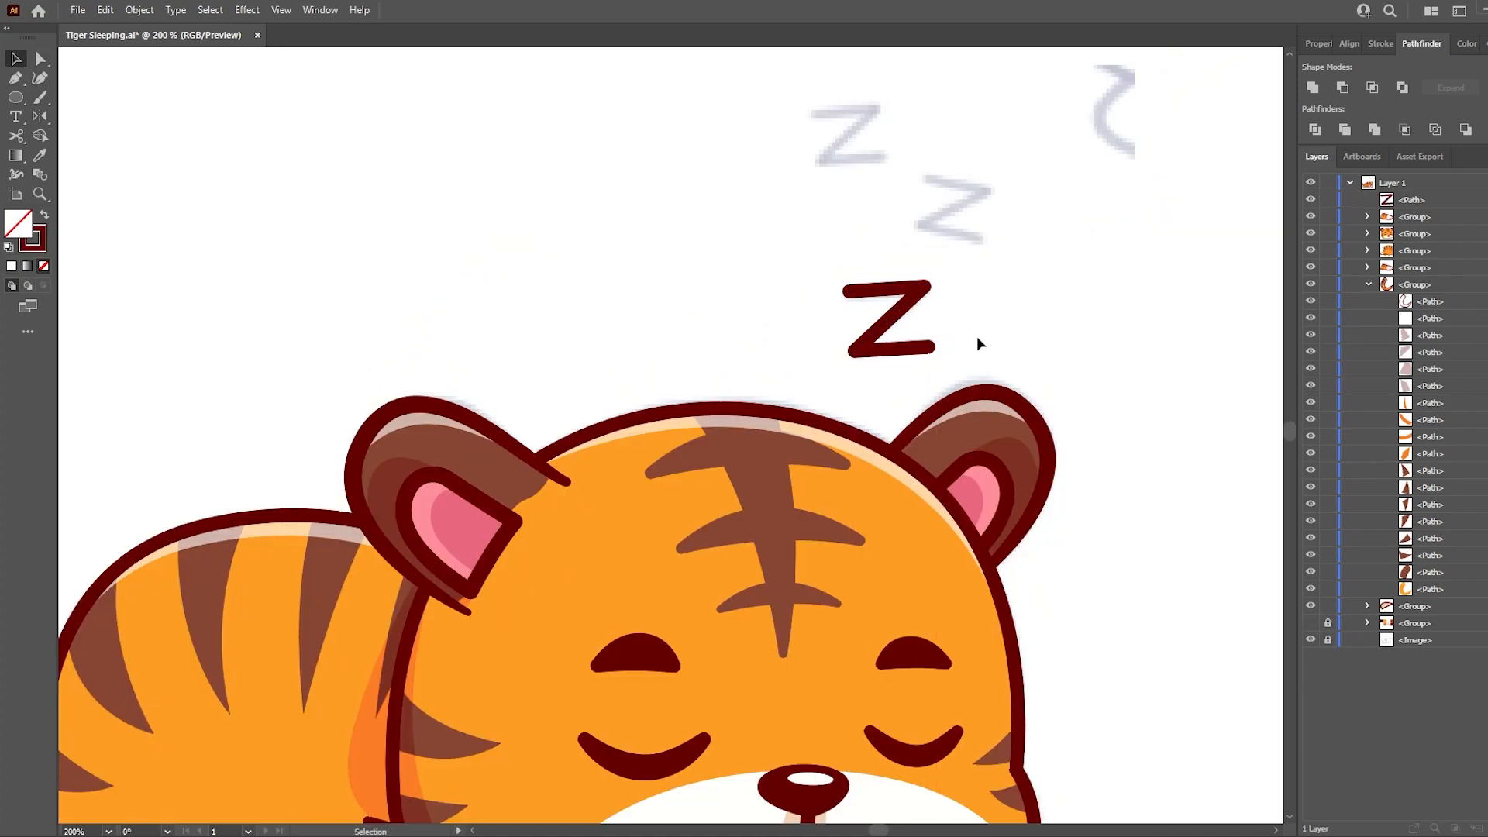
{"action": "left_click", "coordinate": [1311, 640]}
{"action": "key", "text": "ctrl+0"}
{"action": "scroll", "coordinate": [885, 465], "scroll_direction": "up", "scroll_amount": 1}
- Arrange three Z letters rising above the head by rotating, scaling and shifting the copies, and group them
{"action": "left_click_drag", "start_coordinate": [847, 292], "coordinate": [878, 186]}
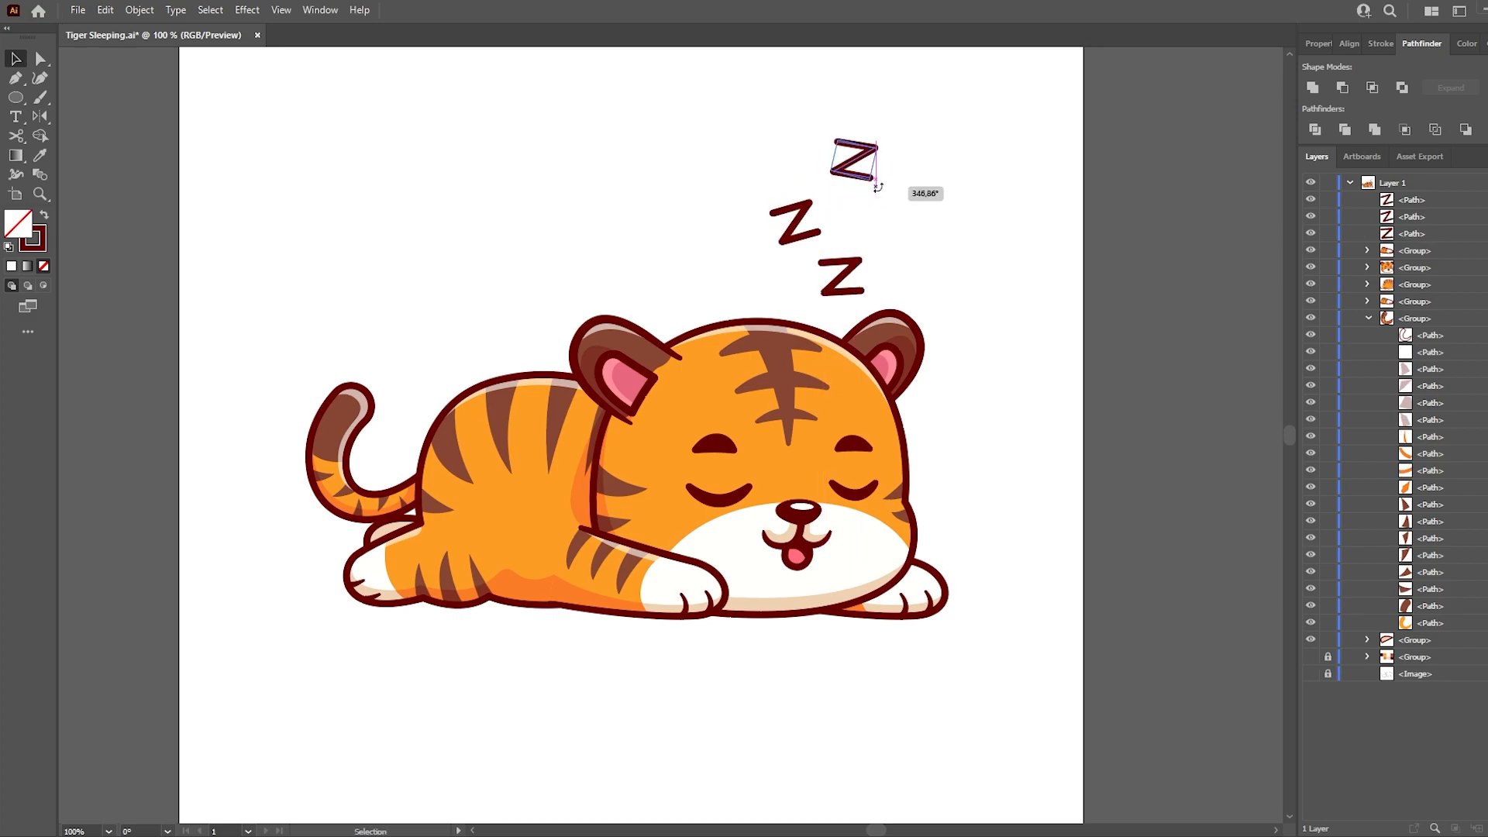
{"action": "key", "text": "a"}
{"action": "left_click_drag", "start_coordinate": [813, 232], "coordinate": [800, 225]}
{"action": "left_click_drag", "start_coordinate": [851, 182], "coordinate": [810, 209]}
{"action": "left_click", "coordinate": [799, 226]}
{"action": "left_click", "coordinate": [851, 179]}
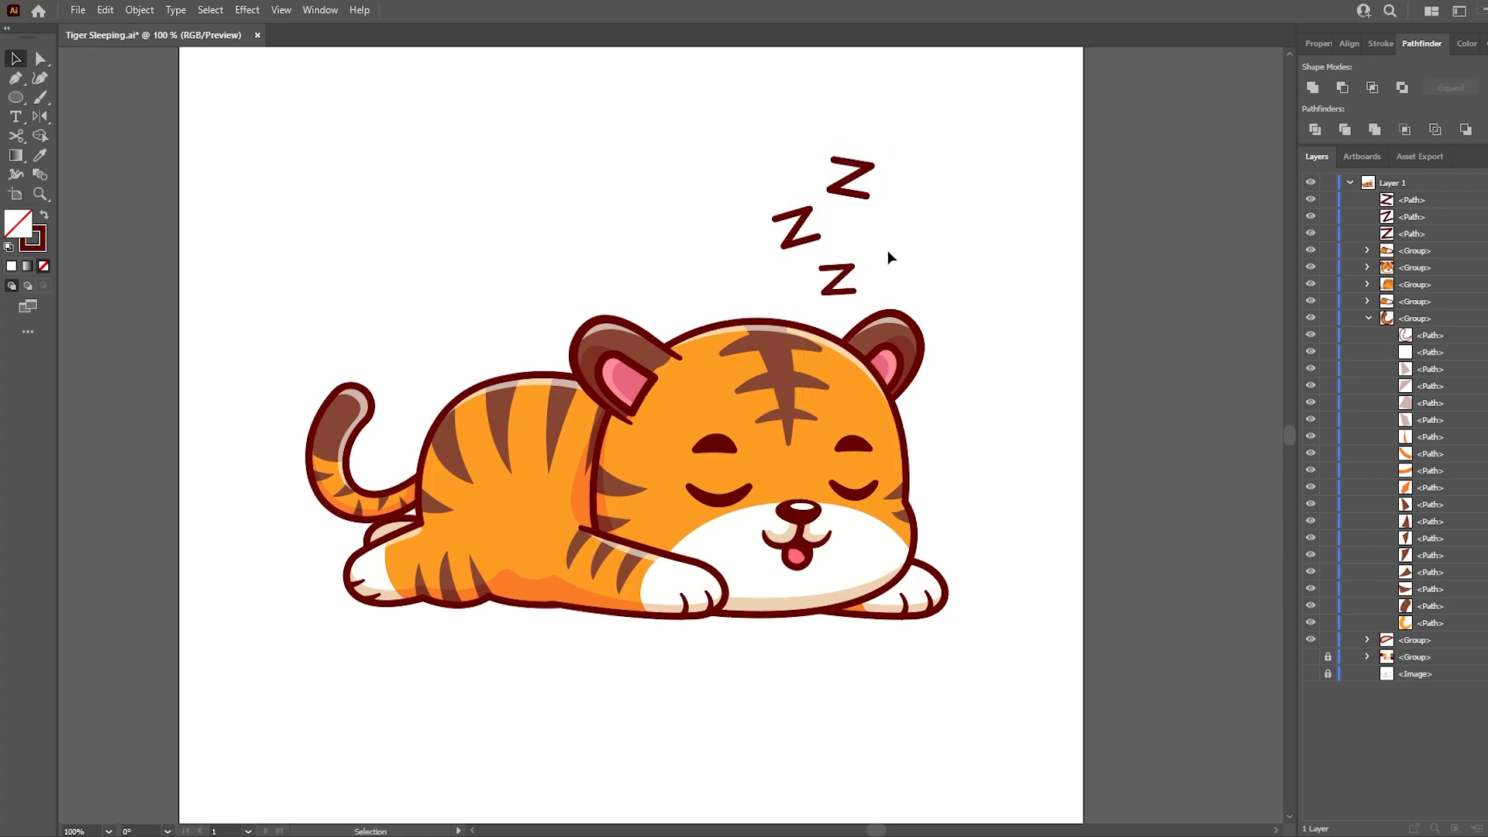
{"action": "key", "text": "ctrl+0"}
{"action": "key", "text": "ctrl+g"}
{"action": "key", "text": "a"}
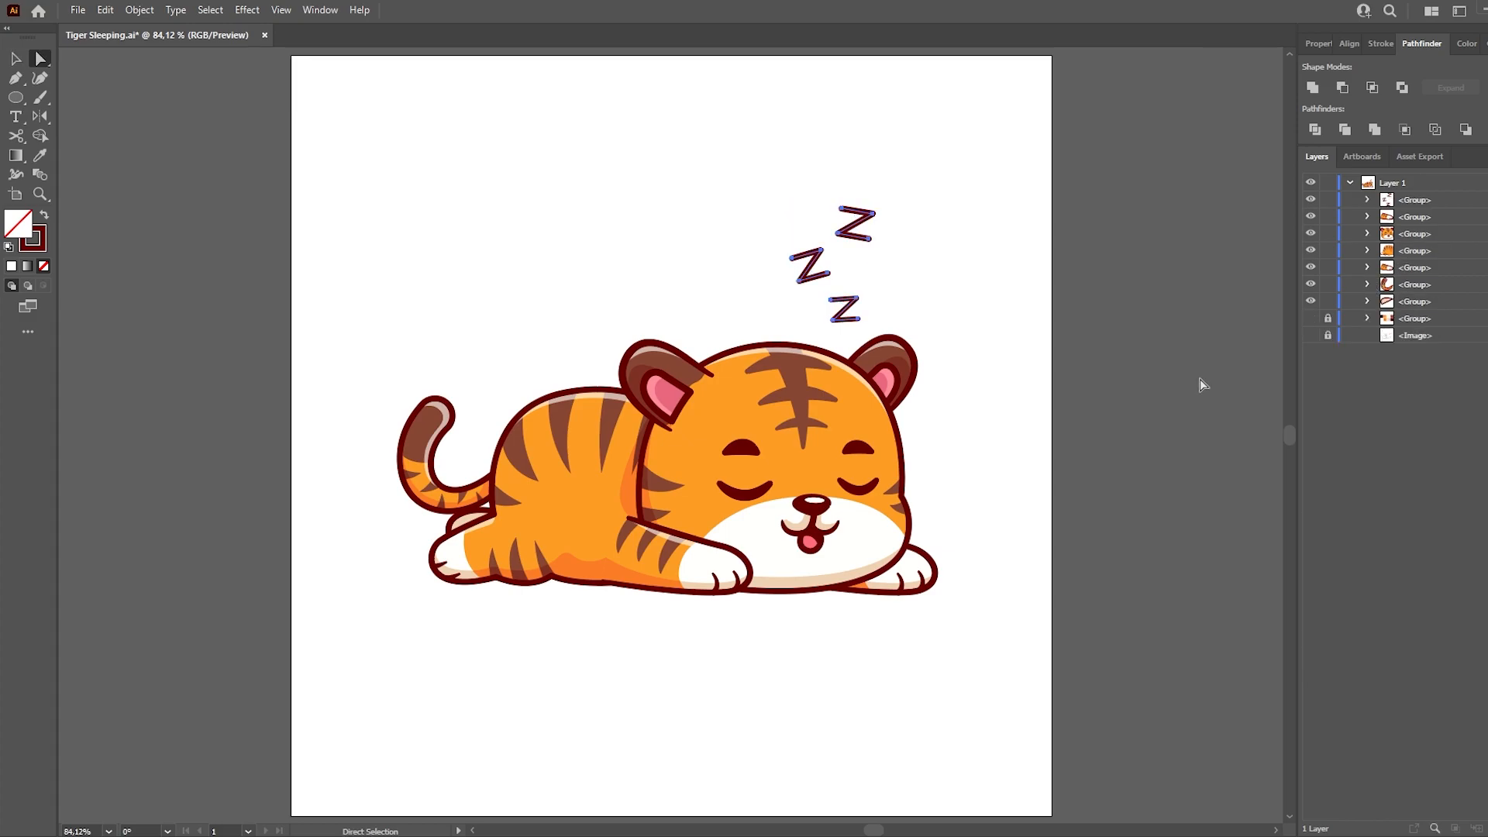
- Draw a wide flat ellipse under the tiger as a translucent dark red ground shadow and place it behind the artwork
{"action": "key", "text": "l"}
{"action": "key", "text": "shift+x"}
{"action": "mouse_move", "coordinate": [394, 547]}
{"action": "left_mouse_down"}
{"action": "mouse_move", "coordinate": [729, 595]}
{"action": "mouse_move", "coordinate": [980, 608]}
{"action": "left_mouse_up"}
{"action": "key", "text": "i"}
{"action": "left_click", "coordinate": [468, 523]}
{"action": "left_click_drag", "start_coordinate": [1399, 201], "coordinate": [1401, 327]}
{"action": "key", "text": "v"}
{"action": "left_click_drag", "start_coordinate": [686, 546], "coordinate": [687, 541]}
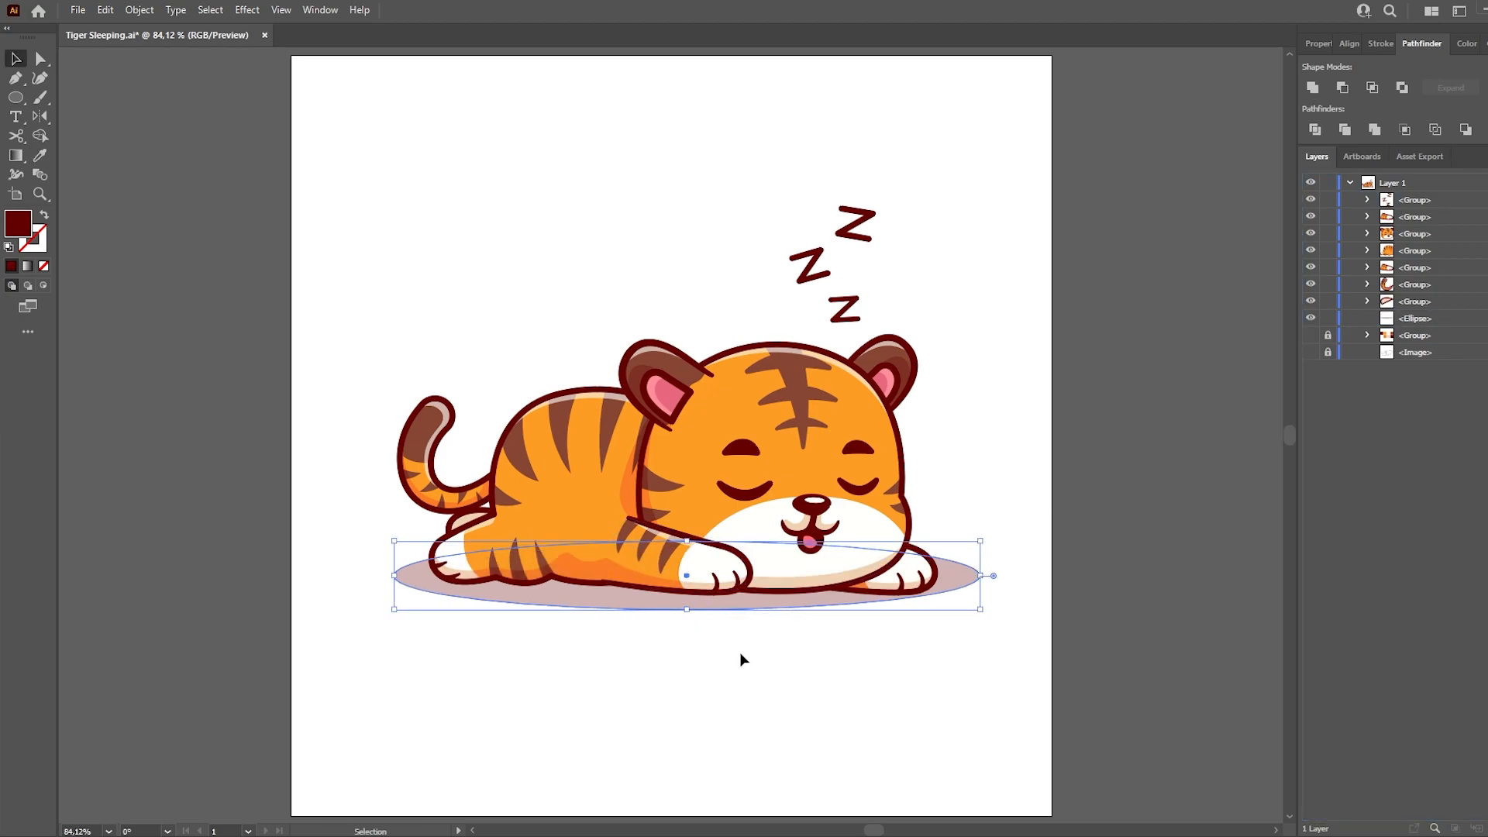
- Set the ground shadow's opacity to 20%
{"action": "key", "text": "a"}
{"action": "left_click", "coordinate": [1320, 39]}
{"action": "left_click_drag", "start_coordinate": [1394, 267], "coordinate": [1296, 275]}
{"action": "type", "text": "20"}
{"action": "key", "text": "Return"}
{"action": "left_click", "coordinate": [1224, 356]}
- Group the whole illustration, enlarge it slightly and reposition it on the artboard
{"action": "key", "text": "ctrl+a"}
{"action": "key", "text": "ctrl+g"}
{"action": "key", "text": "v"}
{"action": "left_click_drag", "start_coordinate": [393, 208], "coordinate": [370, 178]}
{"action": "left_click_drag", "start_coordinate": [798, 432], "coordinate": [791, 430]}
{"action": "key", "text": "a"}
{"action": "left_click", "coordinate": [1183, 514]}
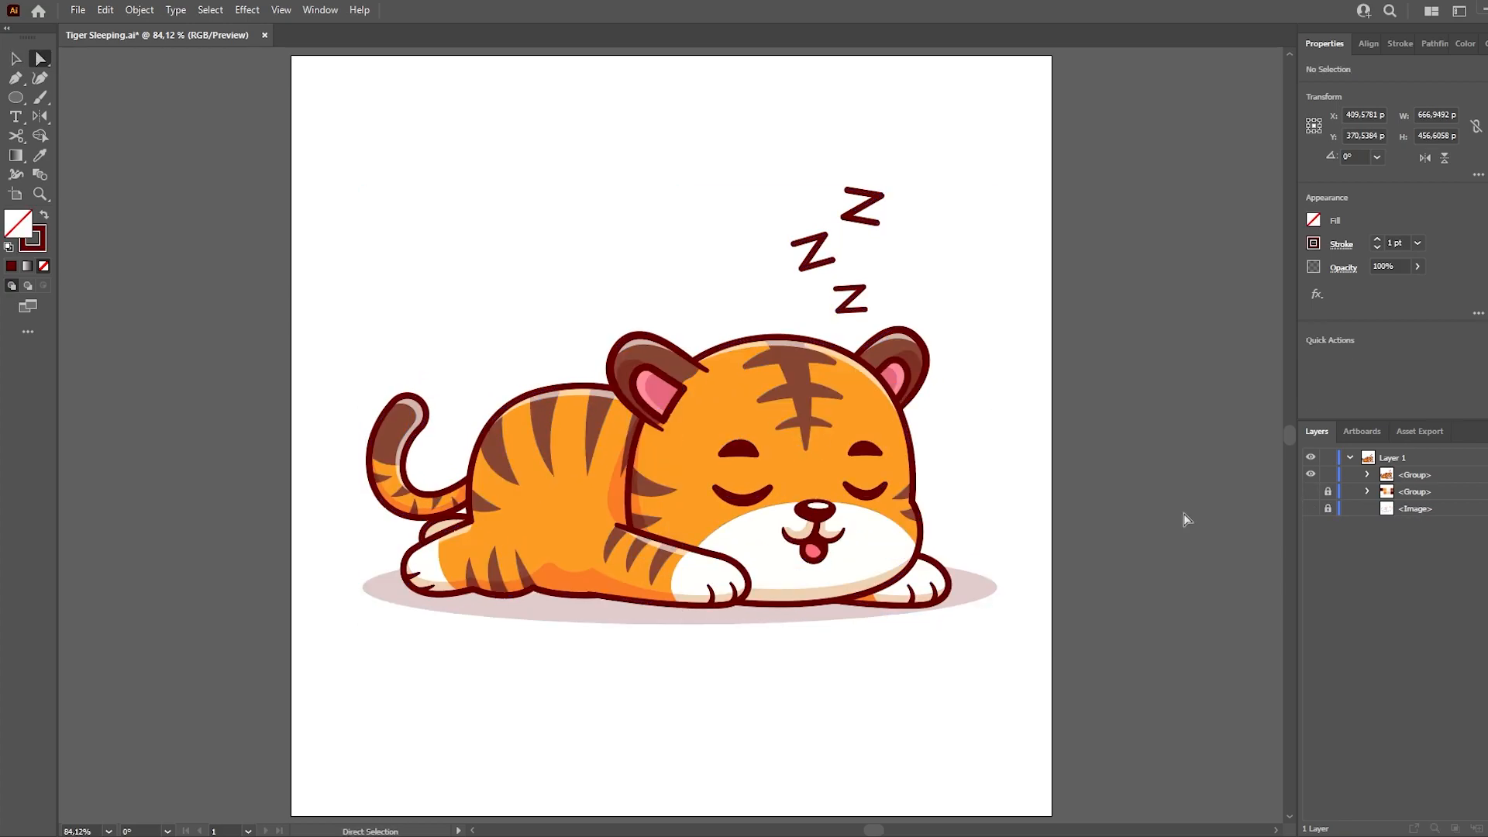
- Nudge the grouped illustration upward, scale it down slightly, and save the file
{"action": "key", "text": "ctrl+a"}
{"action": "key", "text": "Up"}
{"action": "key", "text": "Up"}
{"action": "key", "text": "Up"}
{"action": "key", "text": "Up"}
{"action": "key", "text": "v"}
{"action": "left_click_drag", "start_coordinate": [997, 186], "coordinate": [1003, 222]}
{"action": "left_click", "coordinate": [1118, 346]}
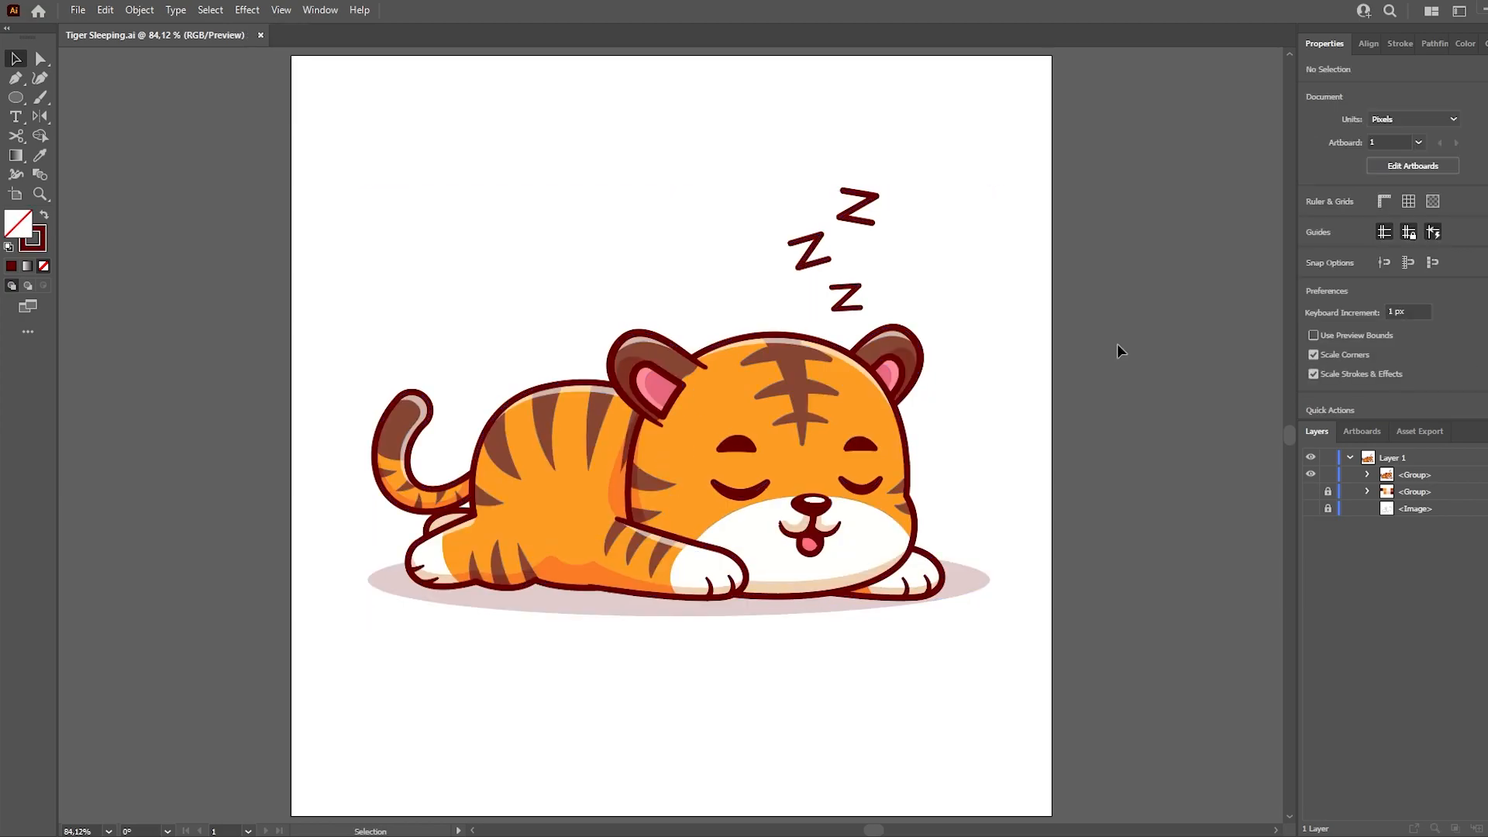